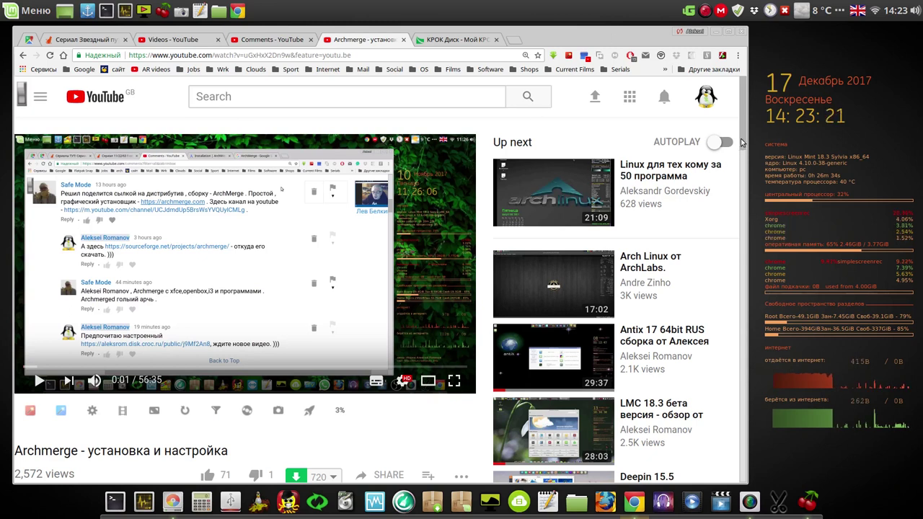
Open the build's download link from the Archmerge video description and close the other КРОК Диск tab
left_click_drag(744, 142, 745, 172)
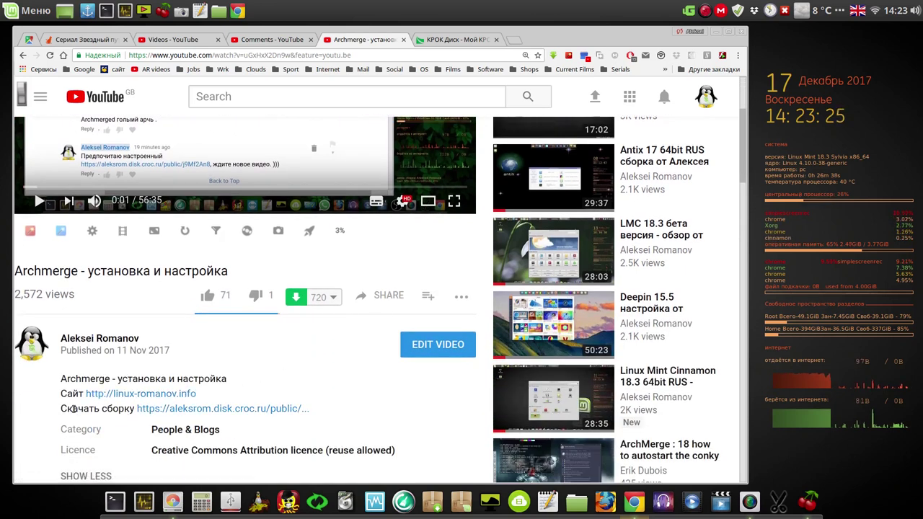
left_click(220, 410)
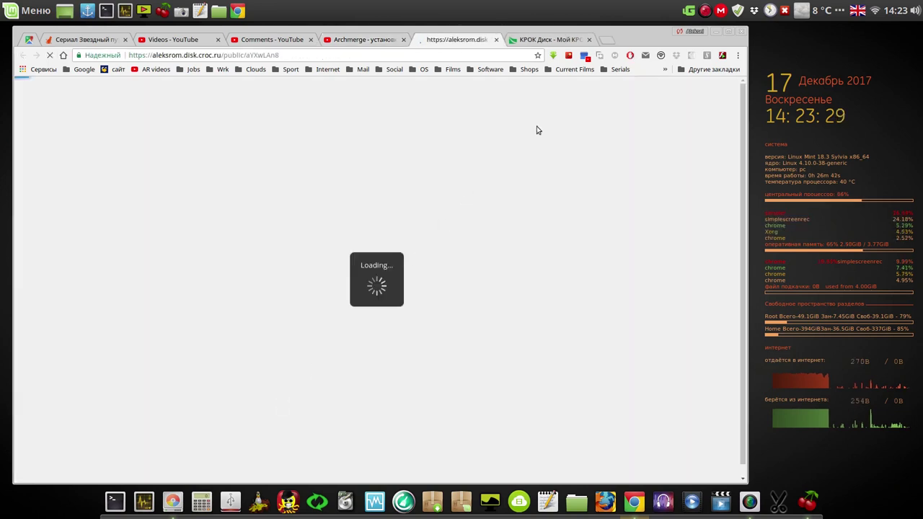
left_click(589, 39)
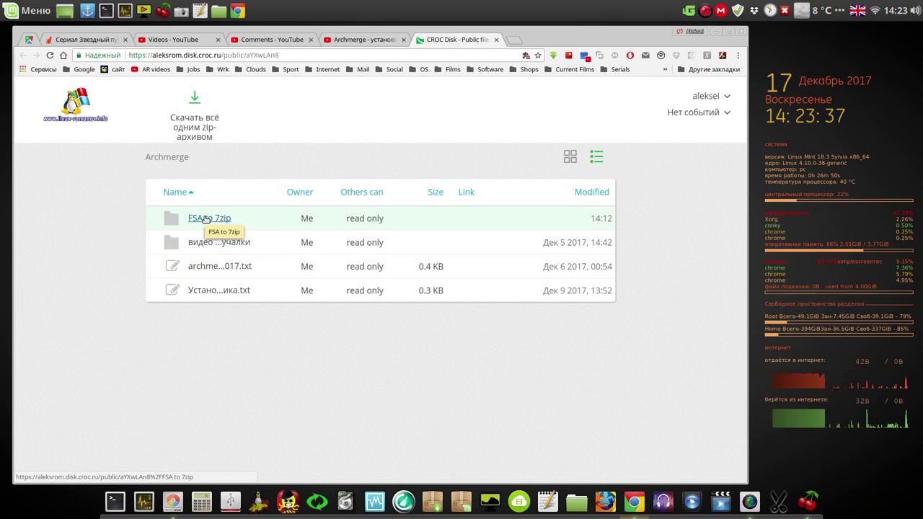
Request a download of the FSA to 7zip folder, then close the unsaved text document without saving it
right_click(205, 220)
left_click(245, 230)
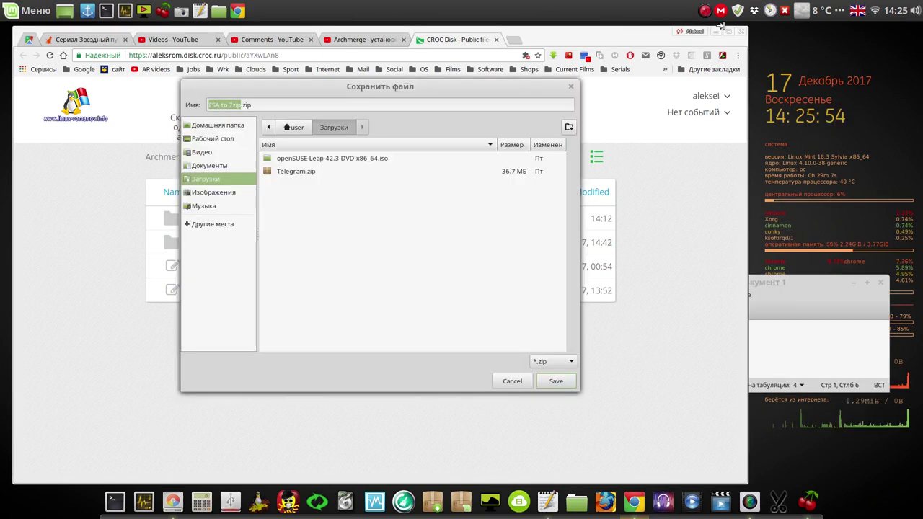
left_click(844, 289)
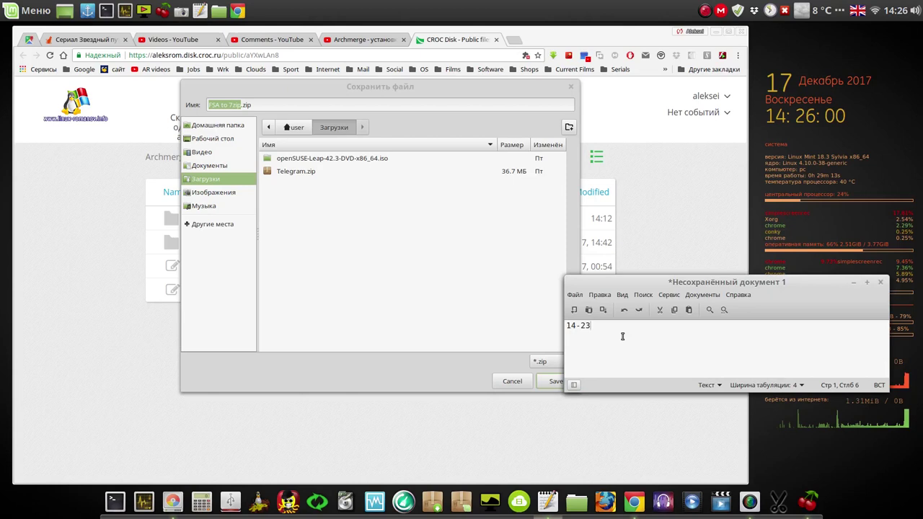
left_click(877, 283)
left_click(694, 374)
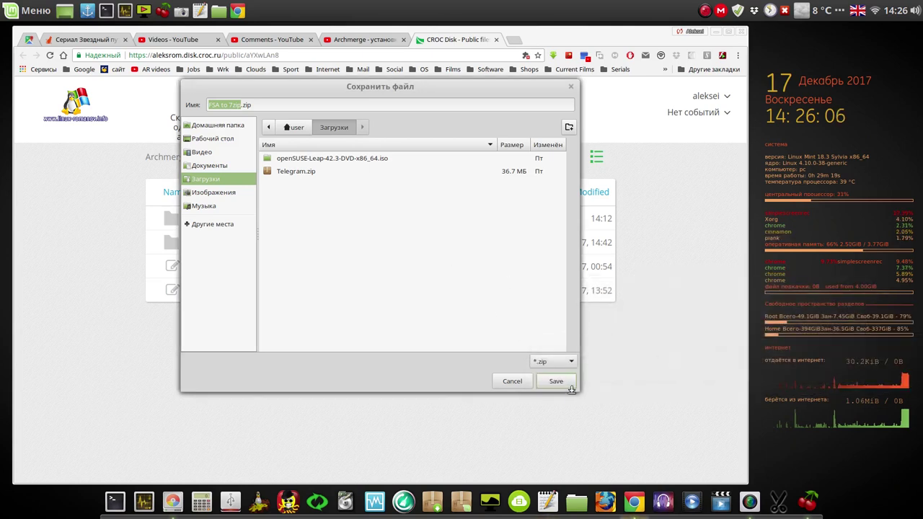
Save FSA to 7zip.zip in the Загрузки folder and pause its download from the full downloads list
left_click(558, 382)
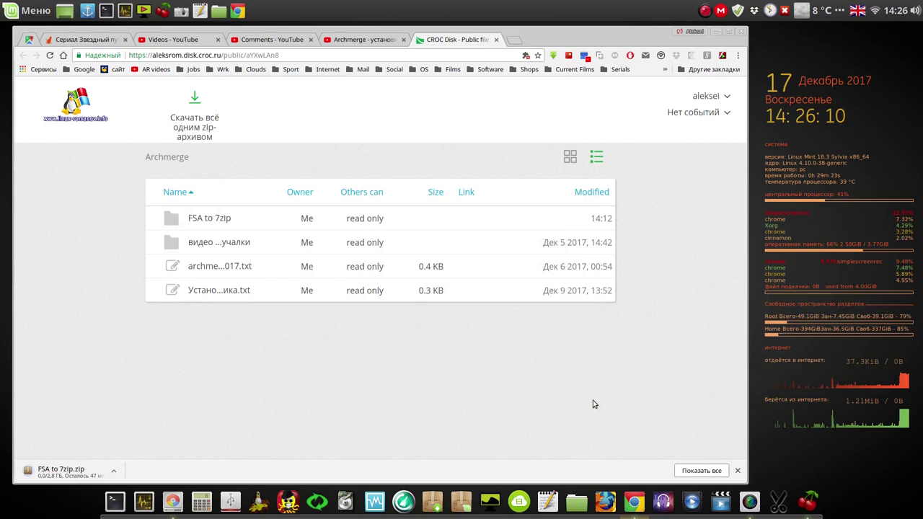
left_click(702, 471)
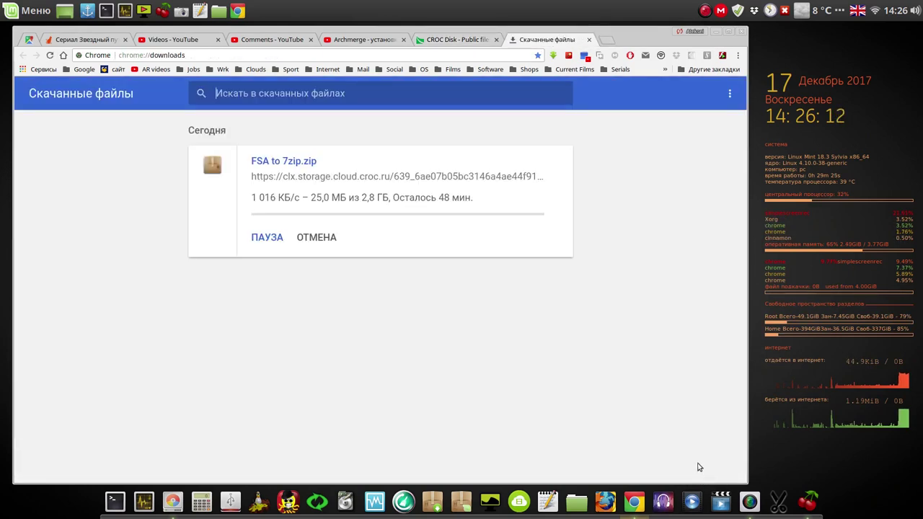
left_click(268, 238)
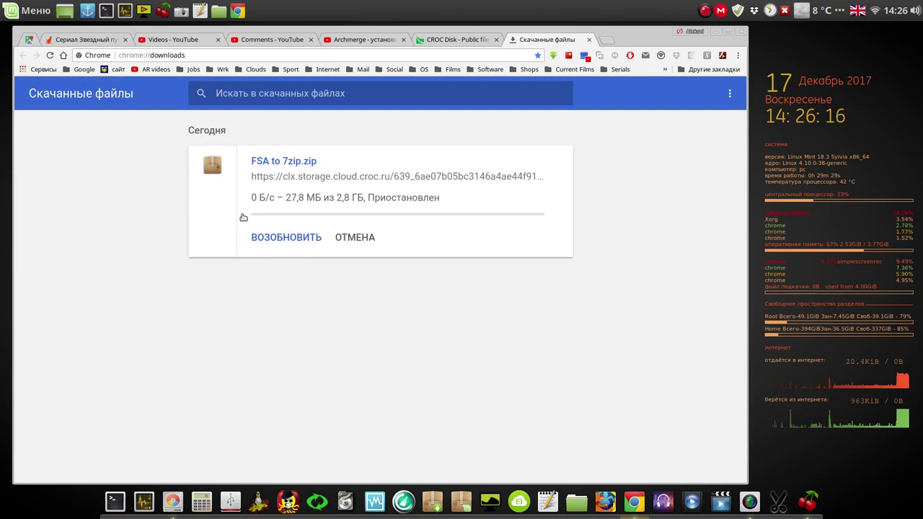
Launch the uGet download manager from the Internet applications
left_click(37, 14)
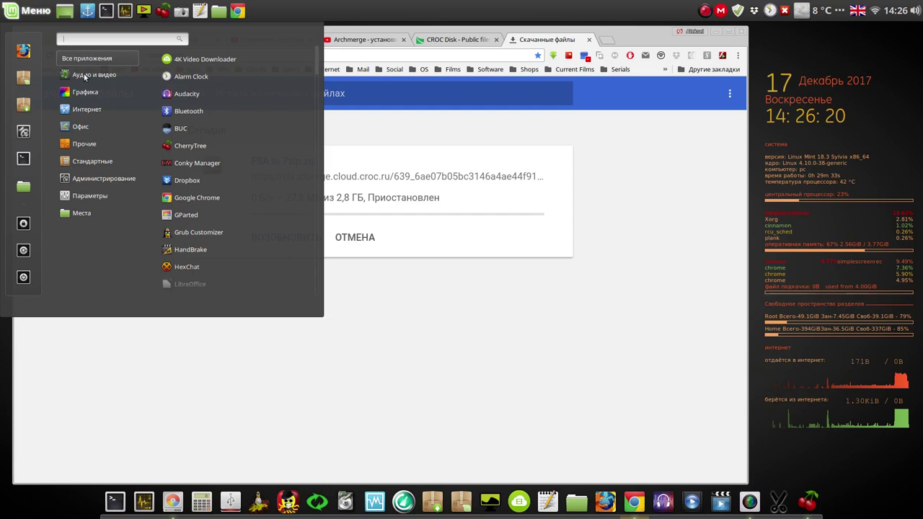
mouse_move(93, 109)
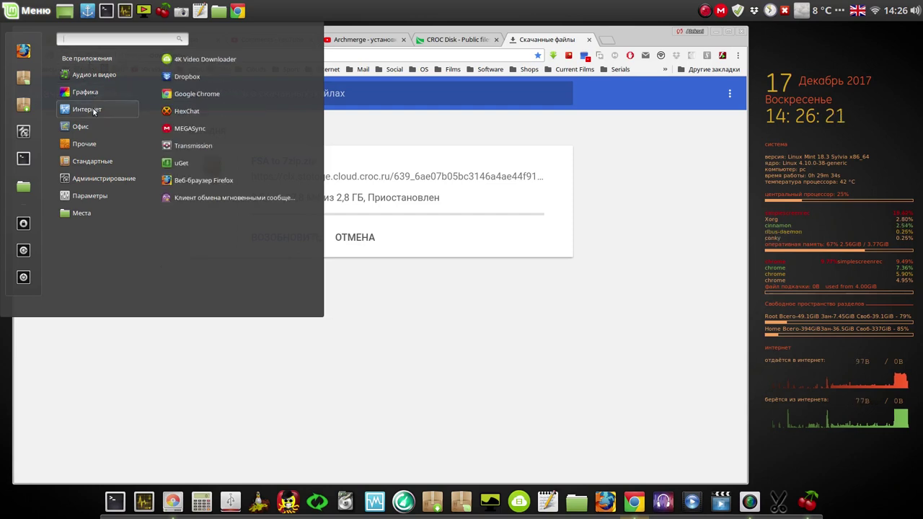
left_click(239, 163)
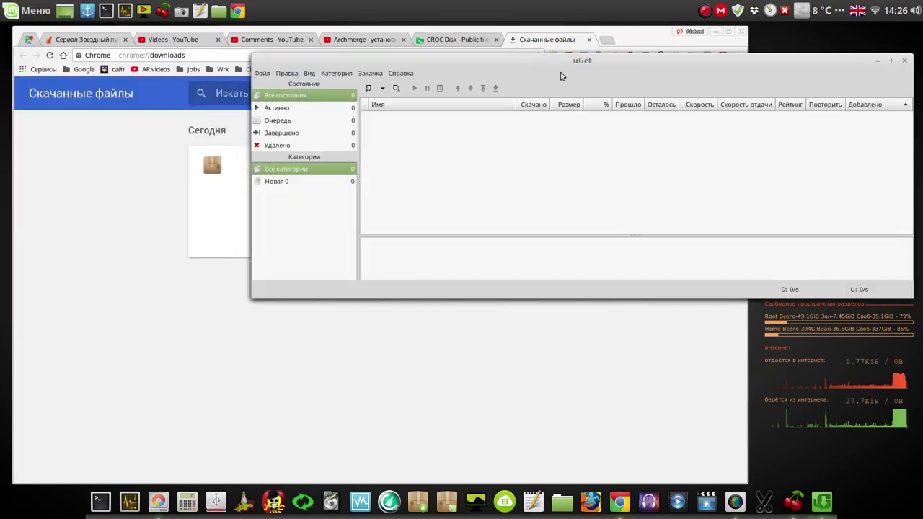
Switch back to Chrome and copy the link address of the paused FSA to 7zip.zip download
left_click(158, 303)
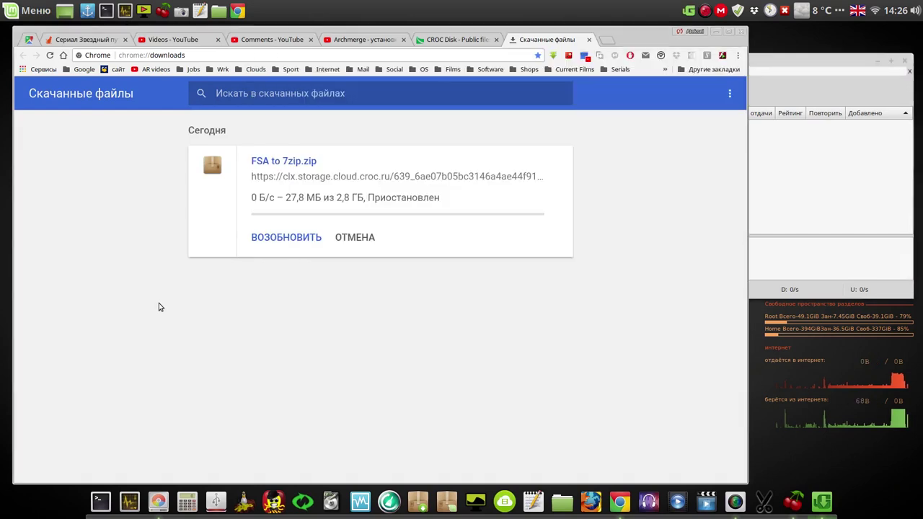
right_click(371, 177)
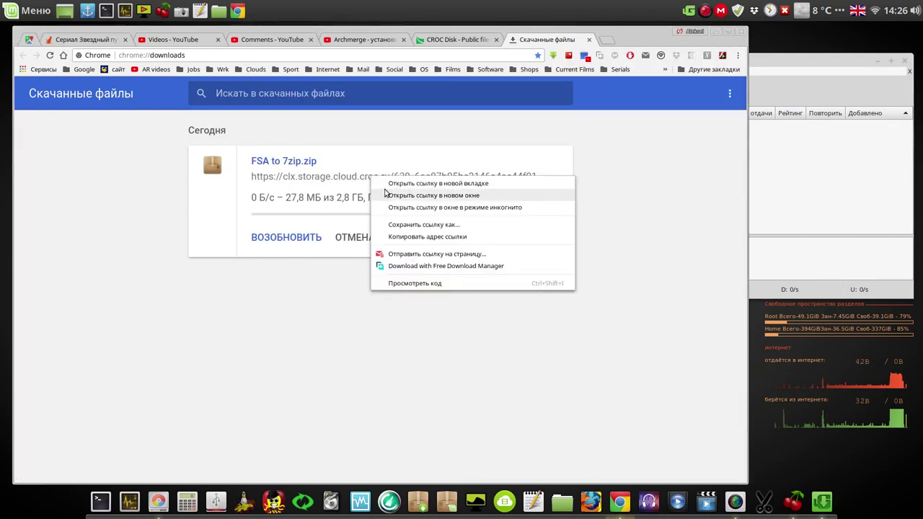
left_click(425, 238)
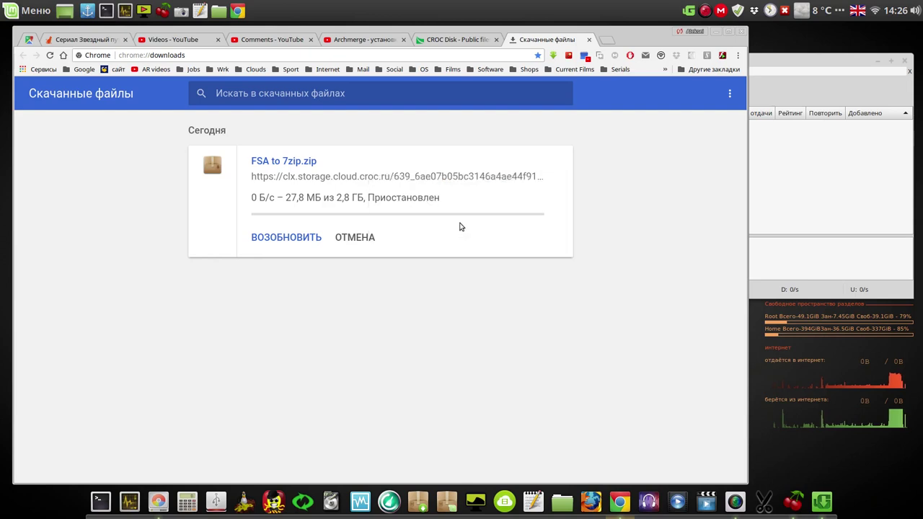
Create a new download in uGet from the copied link with /home/user/Загрузки as the destination folder
left_click(790, 86)
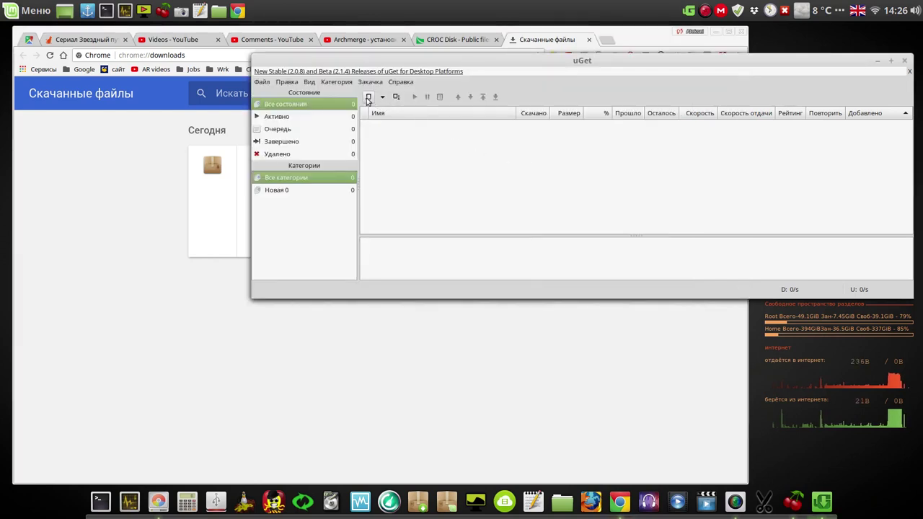
left_click(367, 97)
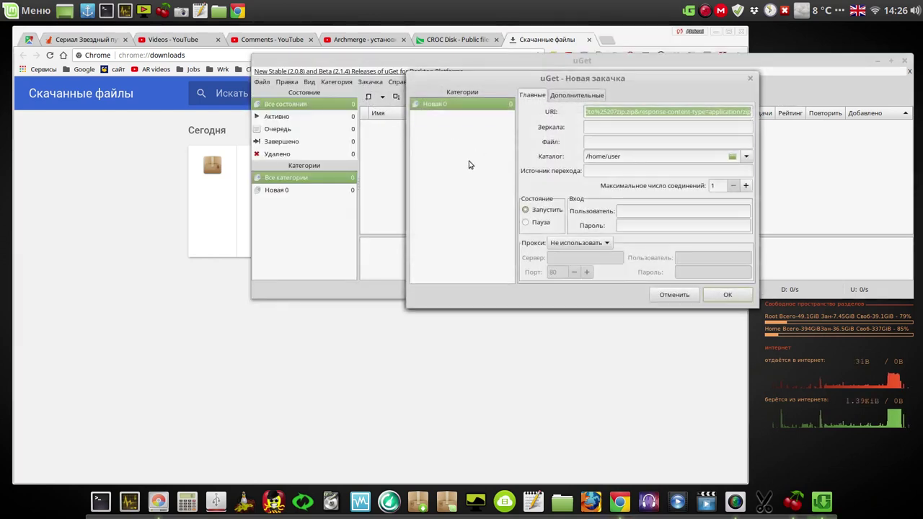
left_click(748, 160)
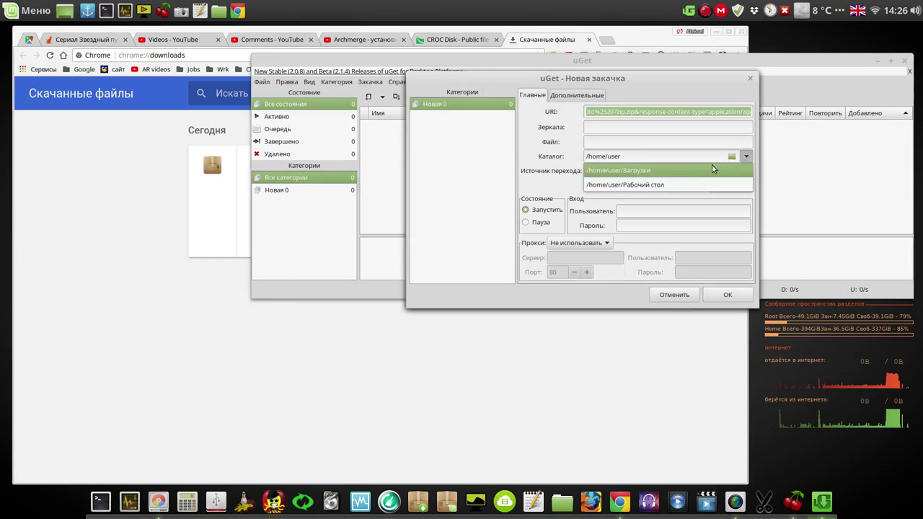
left_click(712, 166)
Copy the name FSA to 7zip.zip from Chrome's downloads list into the uGet download's file name and start the download
left_click(139, 221)
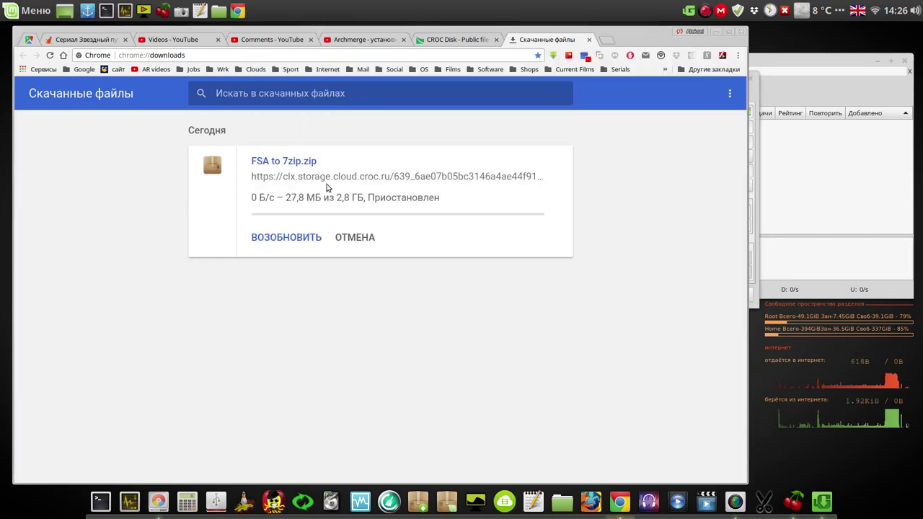
left_click_drag(322, 163, 252, 162)
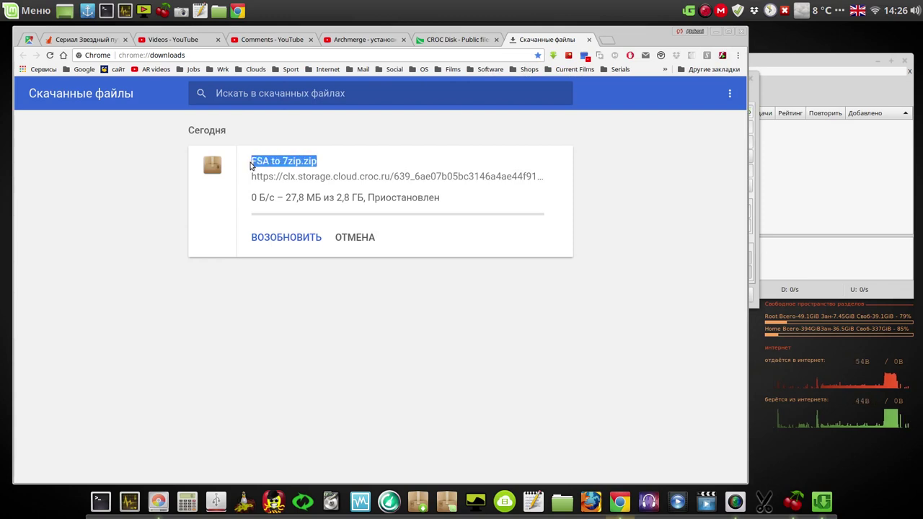
right_click(263, 165)
left_click(296, 170)
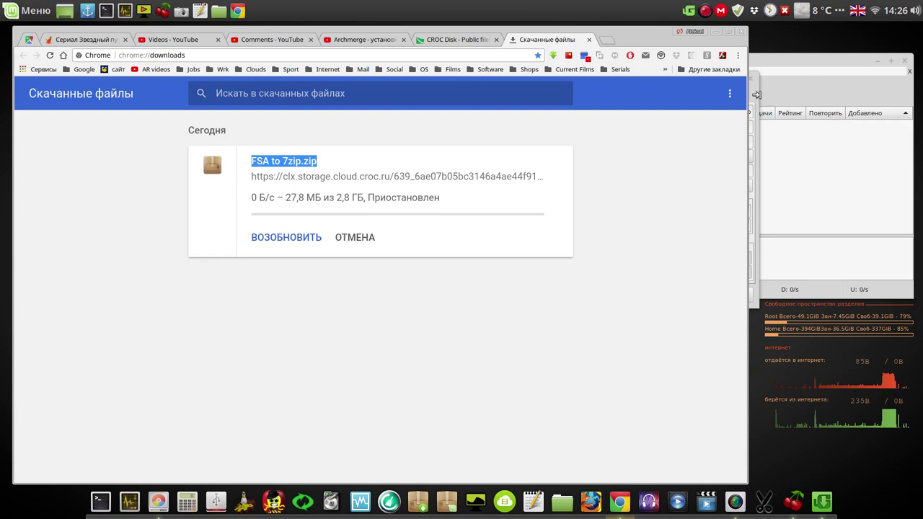
left_click(756, 94)
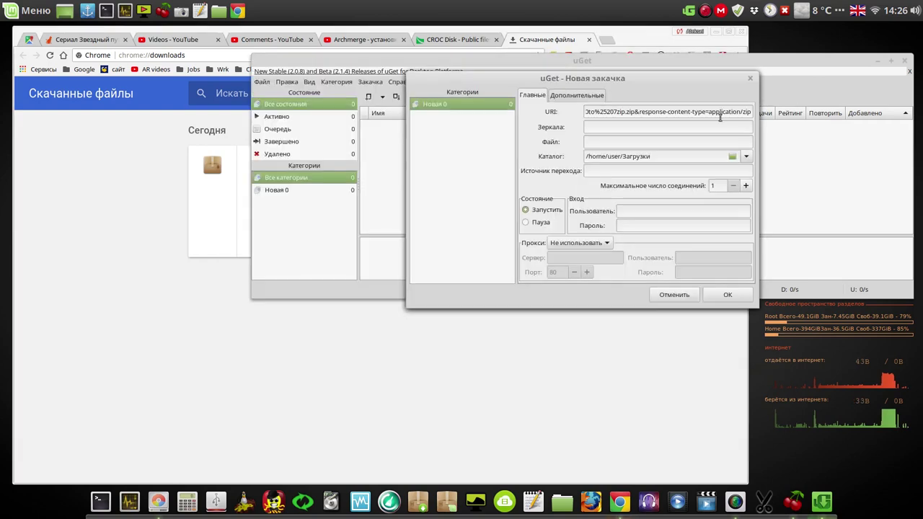
right_click(647, 140)
left_click(668, 168)
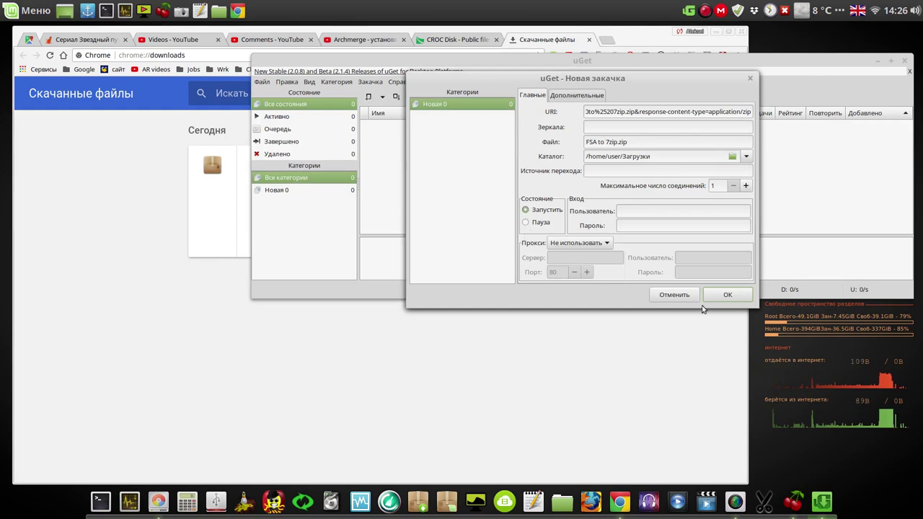
left_click(724, 294)
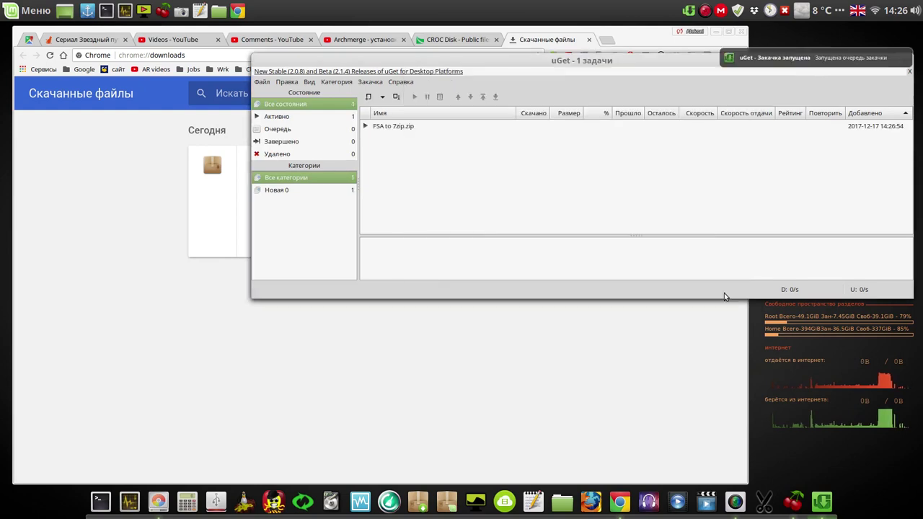
Check the details of the FSA to 7zip.zip download in uGet, then minimize the uGet window
left_click(415, 128)
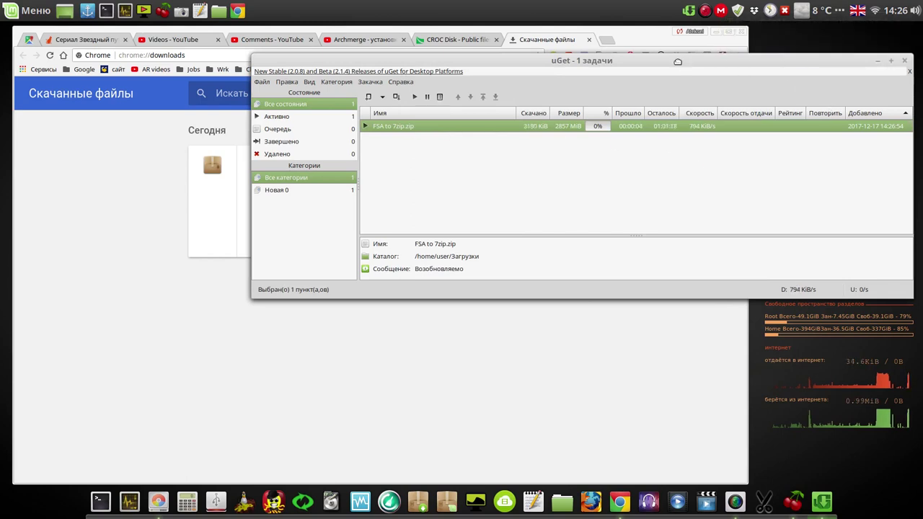
left_click_drag(678, 61, 584, 87)
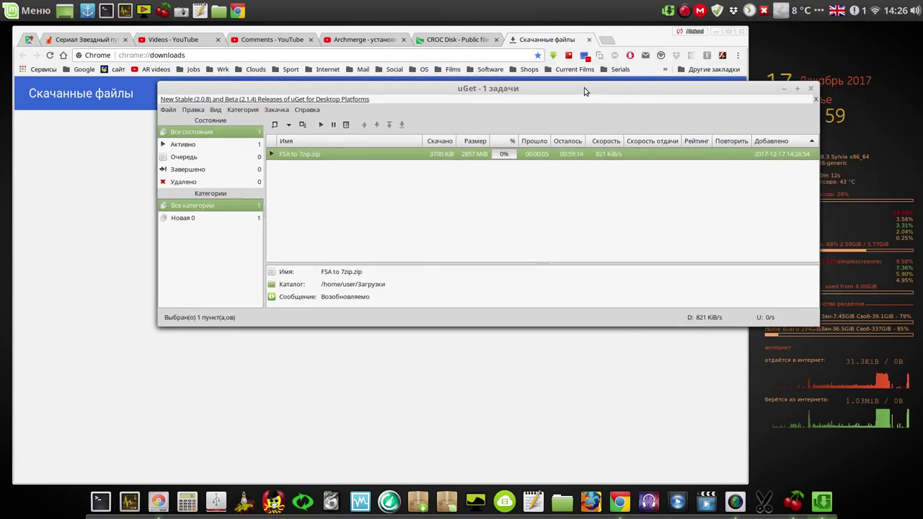
left_click(785, 91)
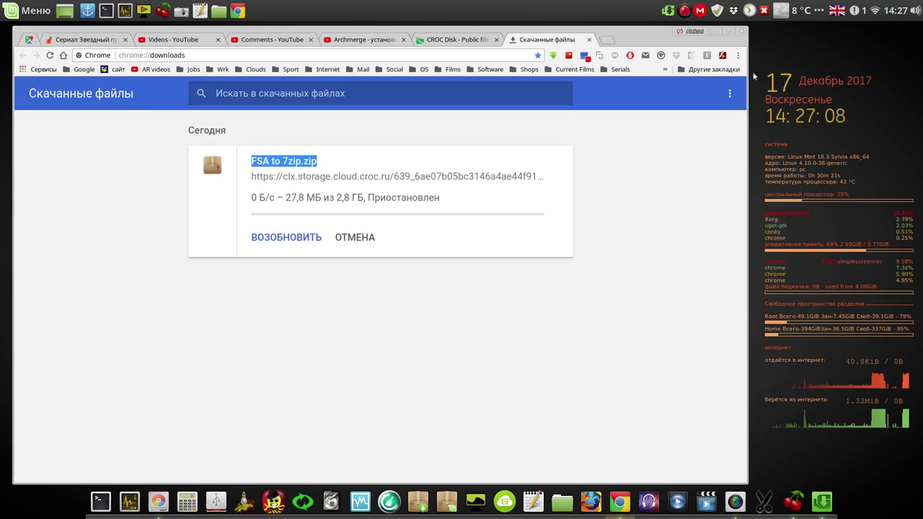
left_click(685, 10)
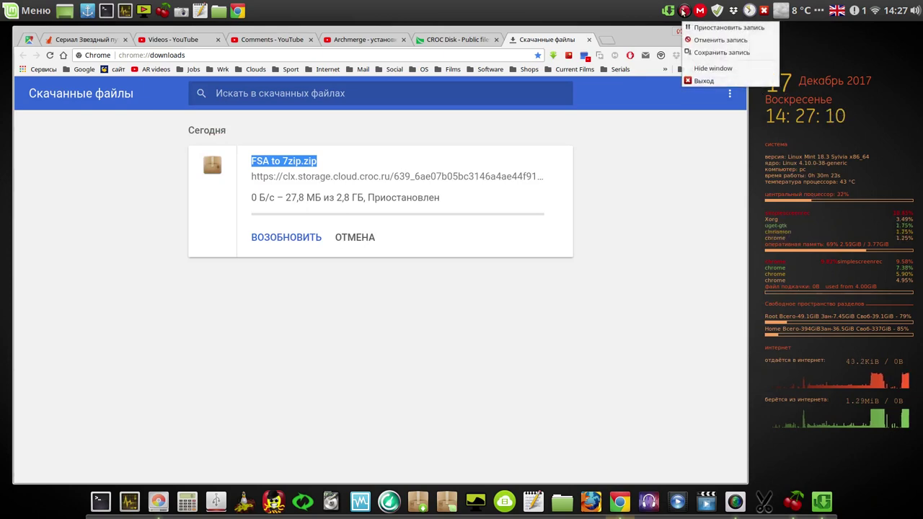
left_click(720, 28)
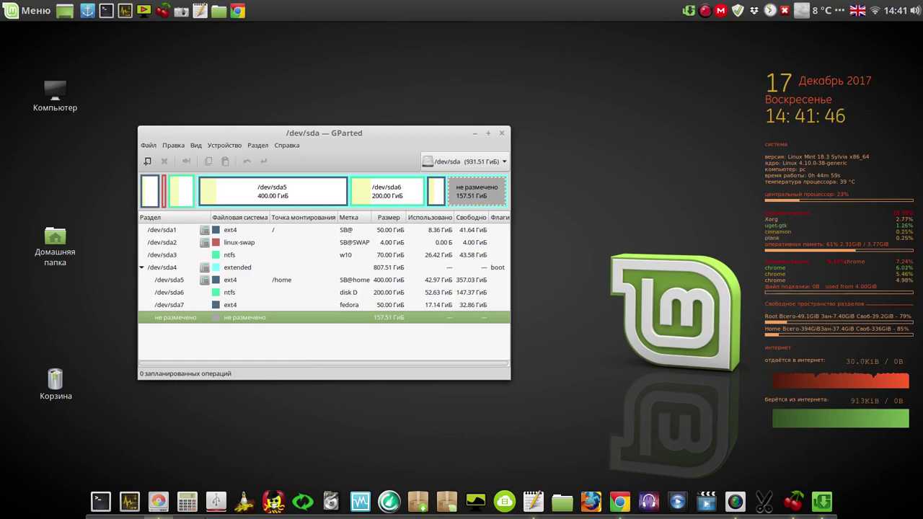
Open the calculator beside GParted and compute 50×1024 to convert 50 GiB to MiB
left_click(187, 501)
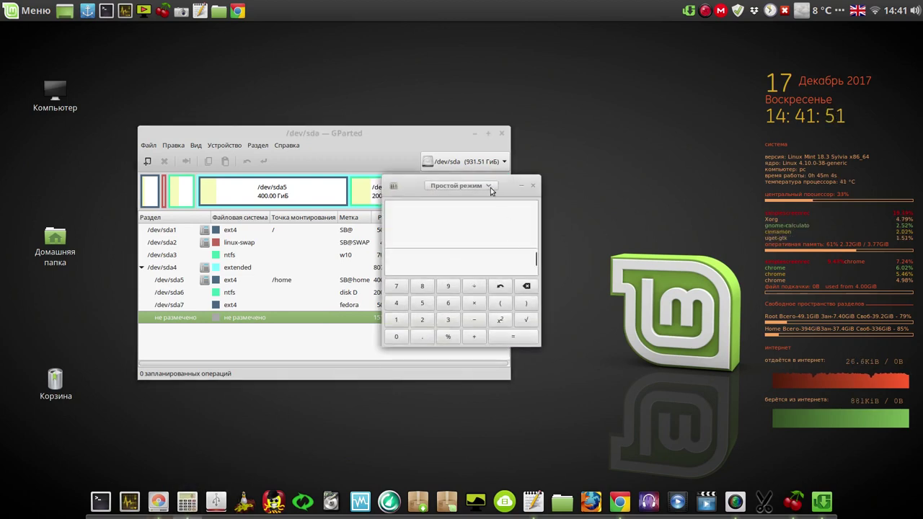
left_click_drag(484, 178, 671, 105)
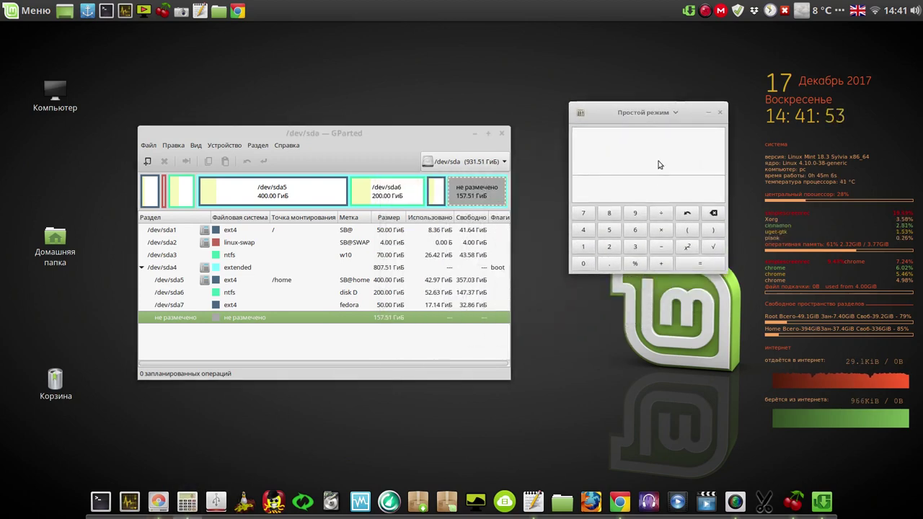
left_click(610, 229)
left_click(584, 262)
left_click(659, 230)
left_click(583, 247)
left_click(583, 263)
left_click(610, 247)
left_click(584, 230)
left_click(703, 264)
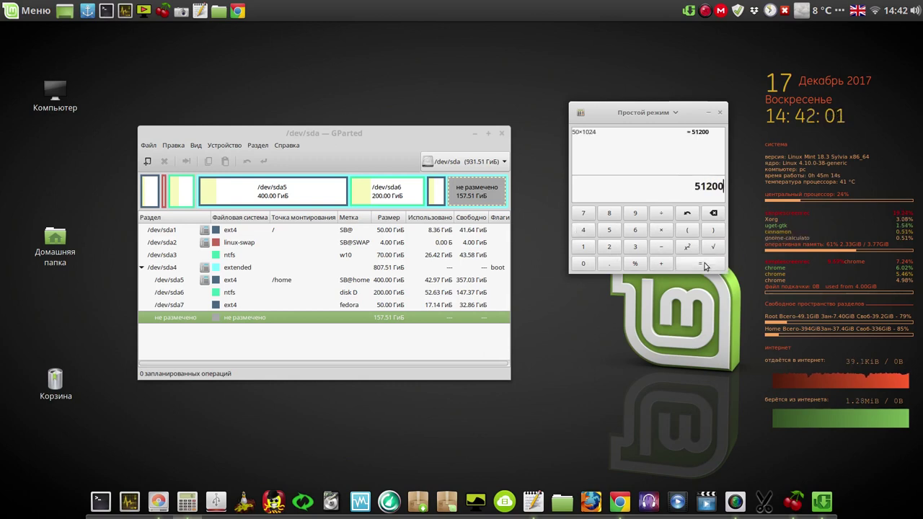
Copy the calculator's result 51200
left_click_drag(690, 187, 704, 187)
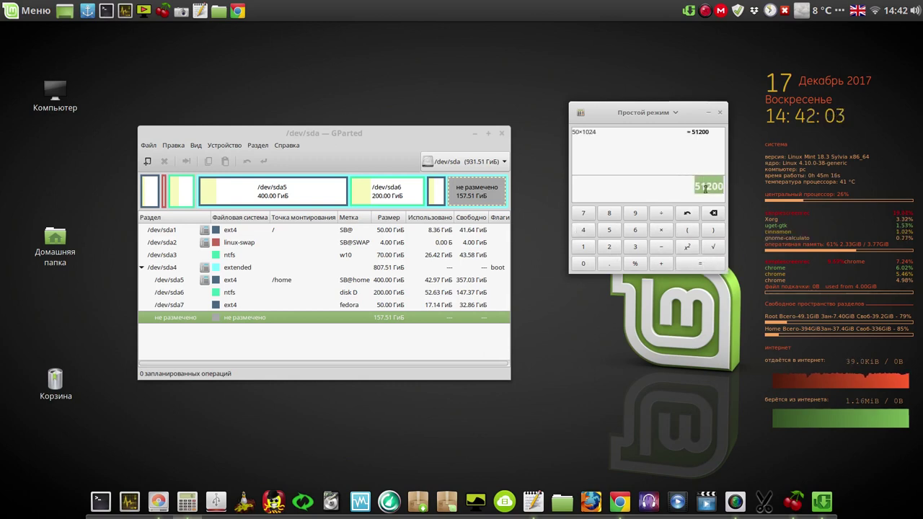
right_click(705, 191)
left_click(734, 239)
Start a new partition in the unallocated space on /dev/sda and set its size to 51200 MiB
right_click(306, 321)
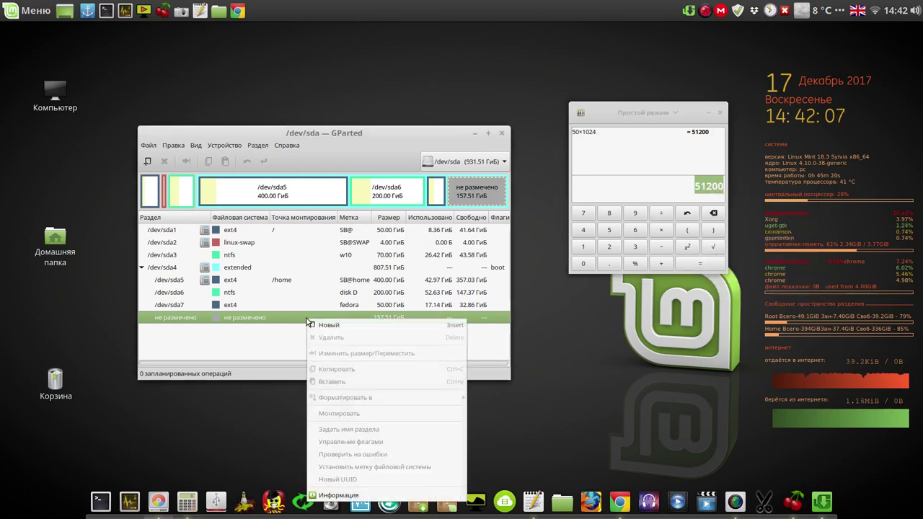
left_click(316, 322)
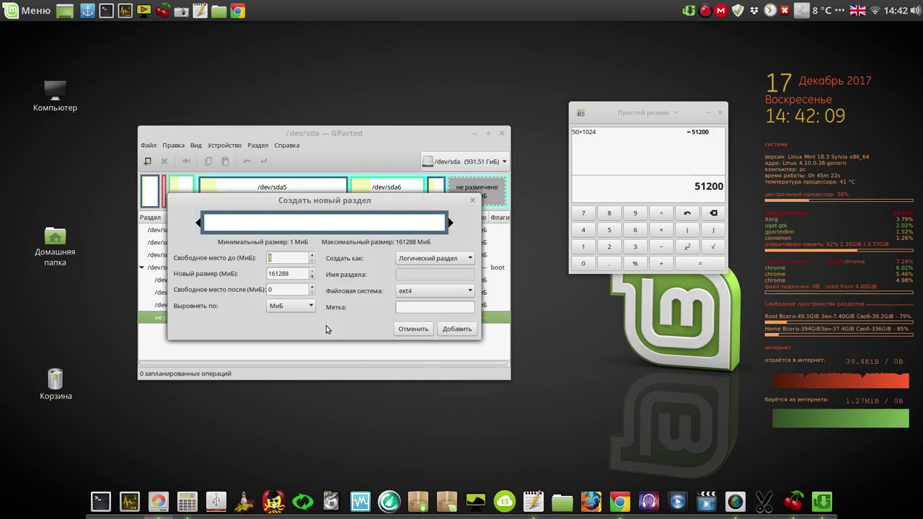
left_click_drag(295, 273, 271, 275)
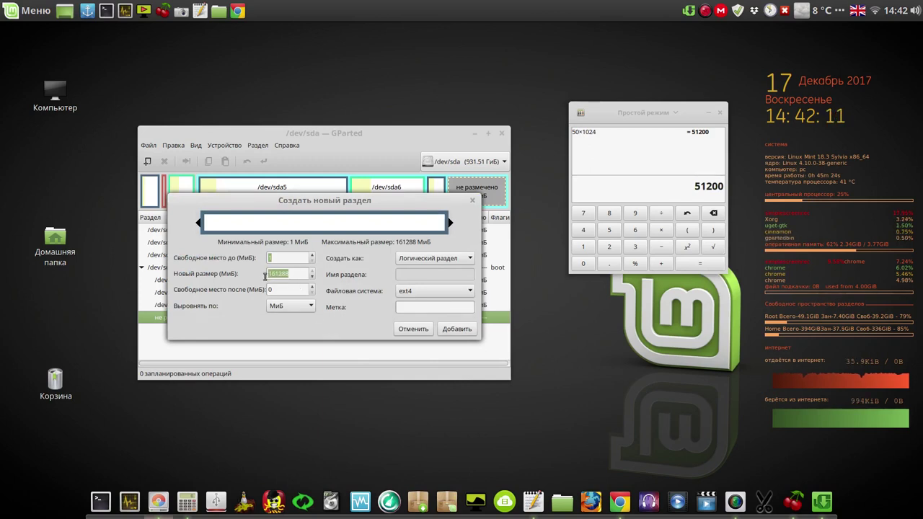
right_click(270, 274)
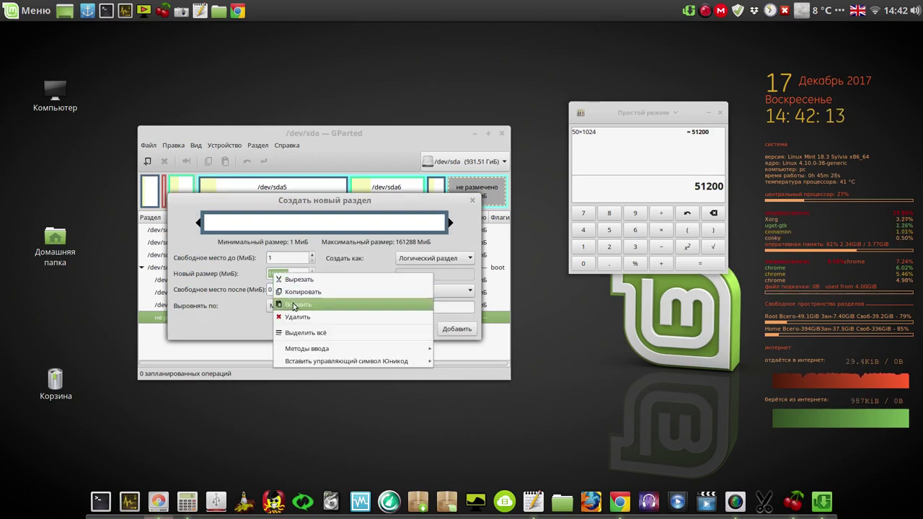
left_click(287, 303)
left_click(289, 289)
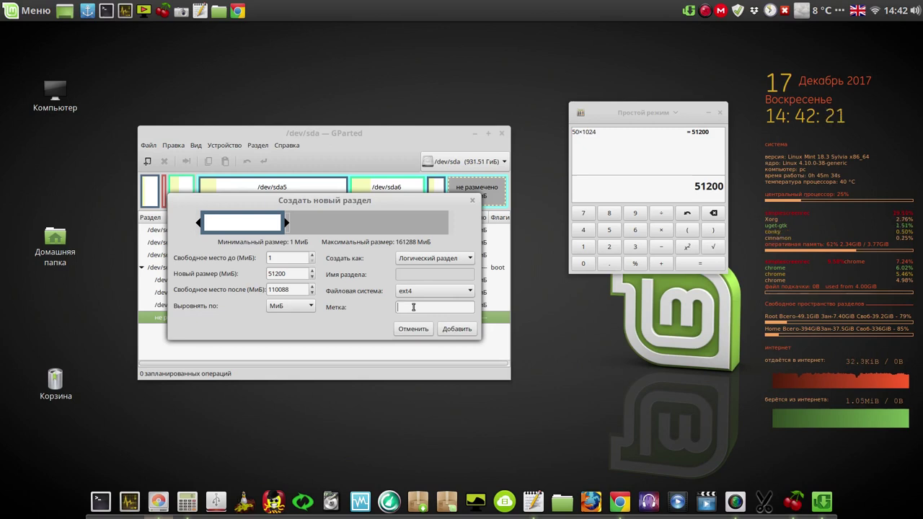
Label the new ext4 partition archmerge and add it to the pending operations
type("merge")
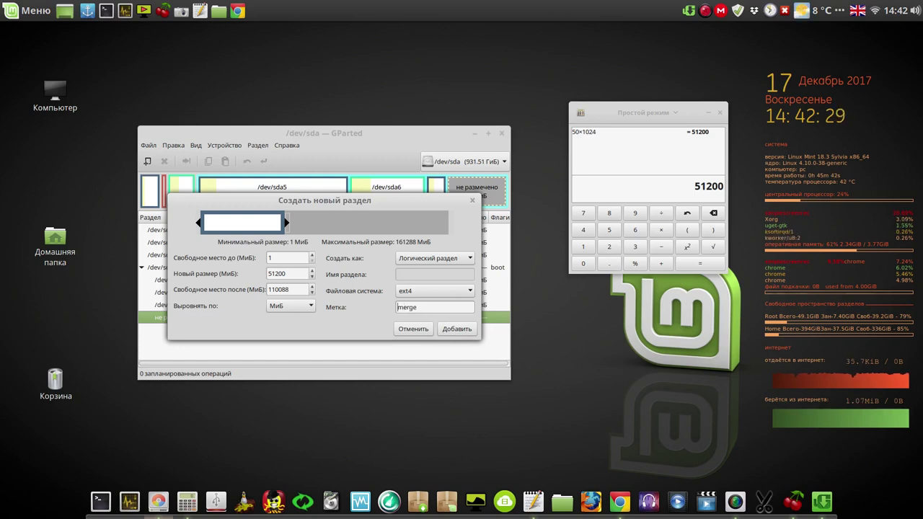
type("arch")
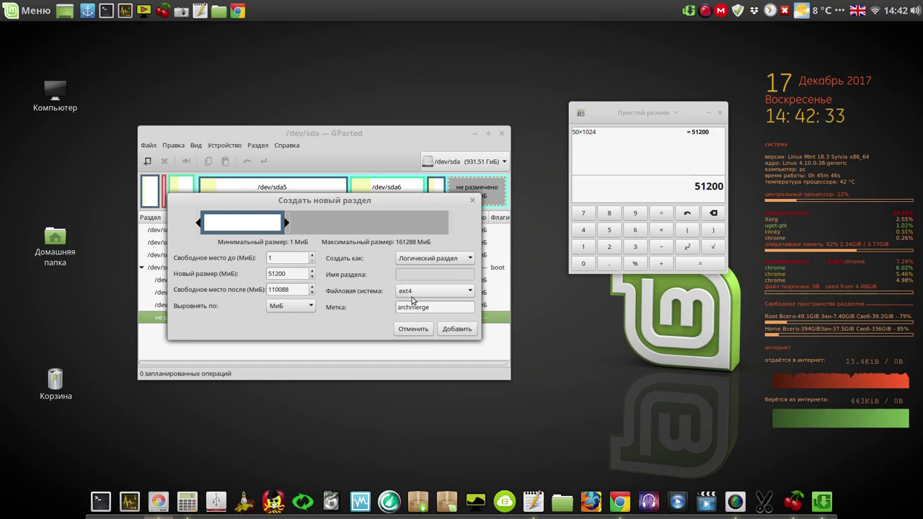
left_click(454, 328)
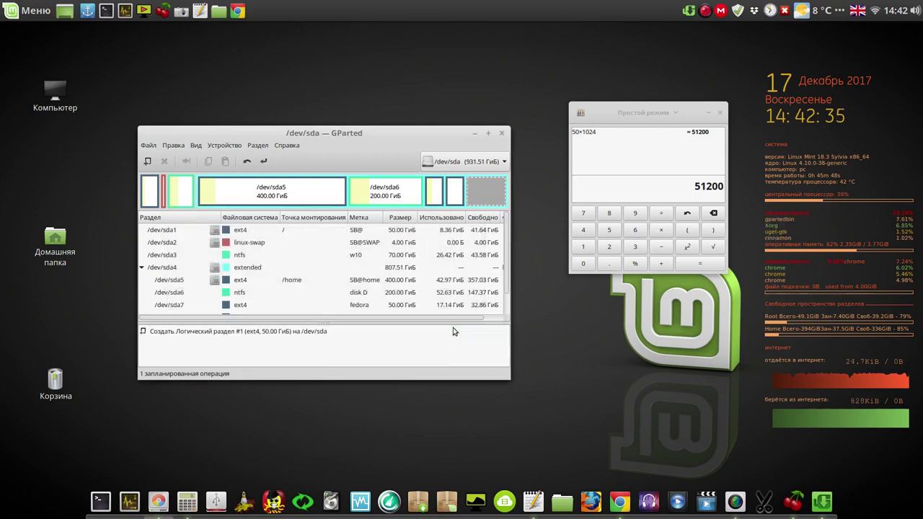
Close the calculator, apply the pending partition creation on /dev/sda, and close the completed operations dialog
left_click(264, 162)
key("Escape")
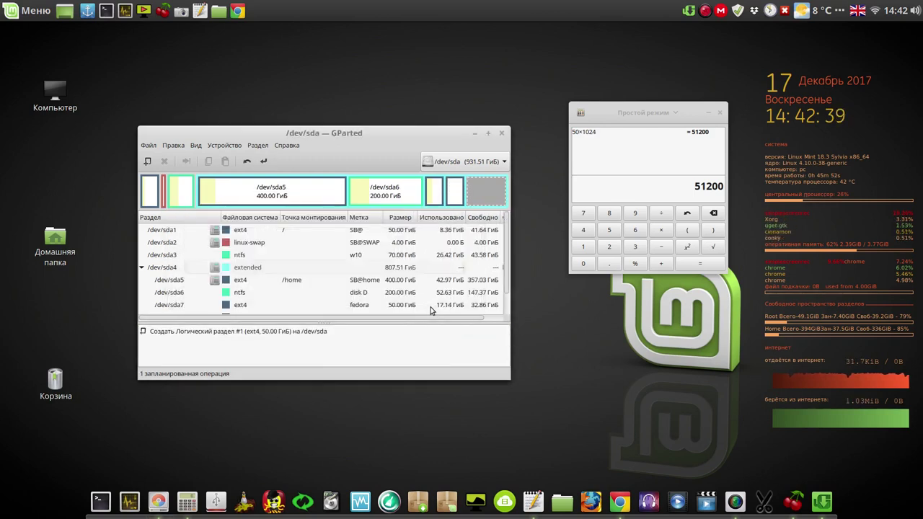
left_click(722, 113)
left_click_drag(401, 217, 770, 120)
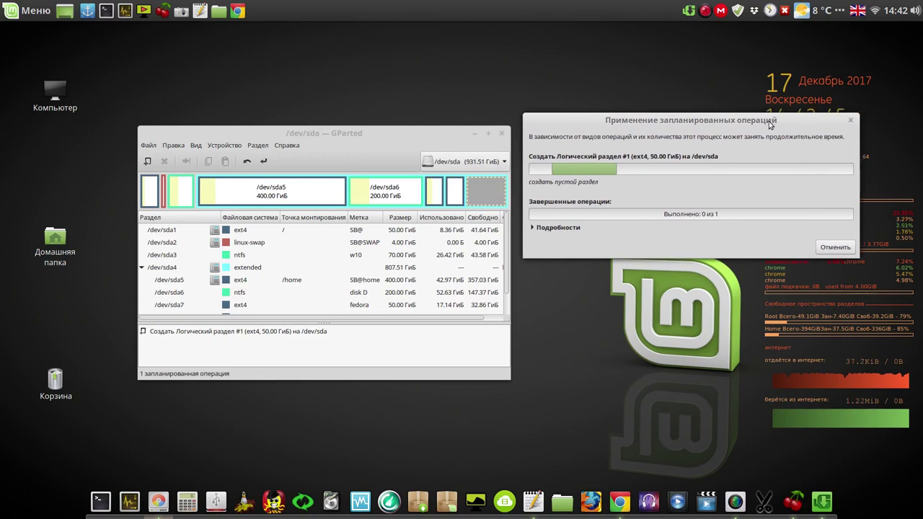
left_click_drag(383, 137, 314, 55)
left_click_drag(555, 122, 476, 54)
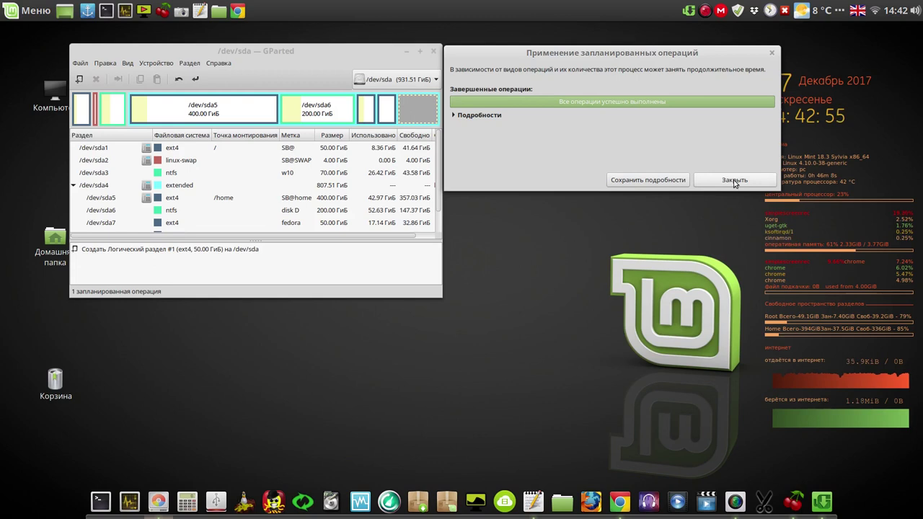
left_click(734, 180)
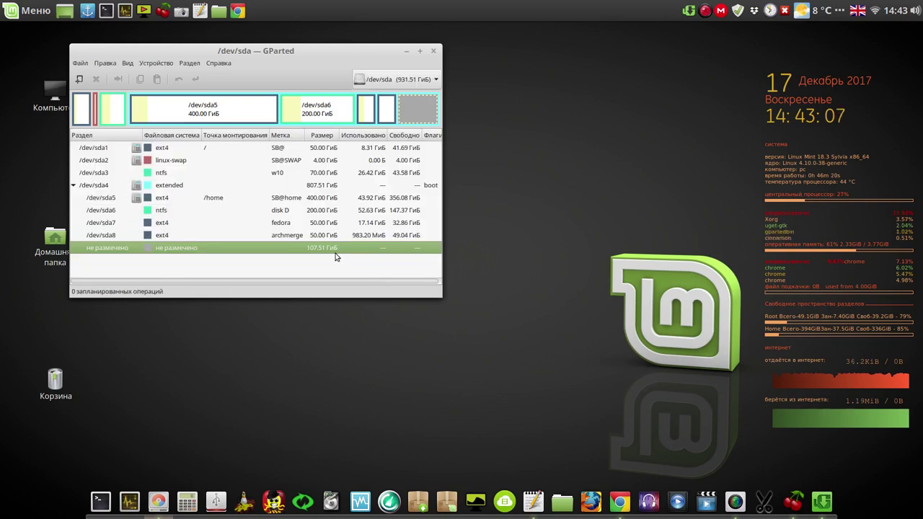
Select the archmerge partition /dev/sda8 to check its entry, and close GParted
left_click(302, 237)
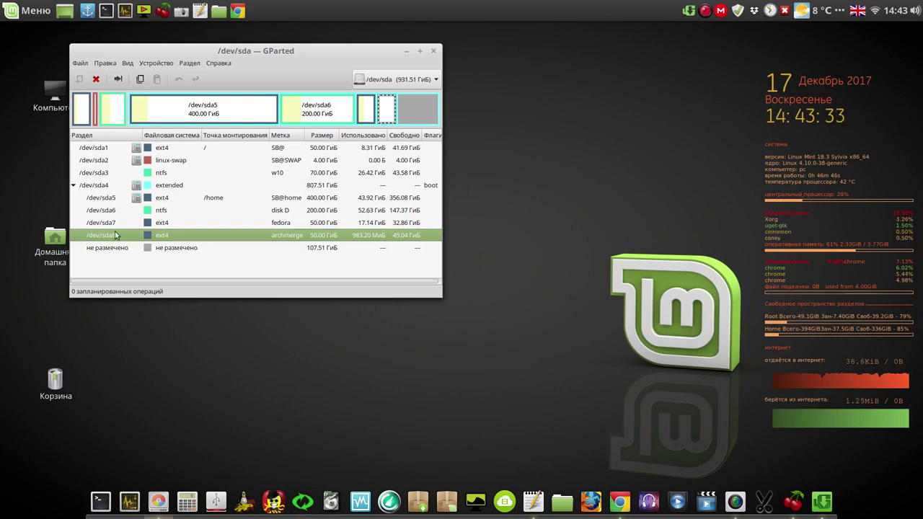
left_click(434, 52)
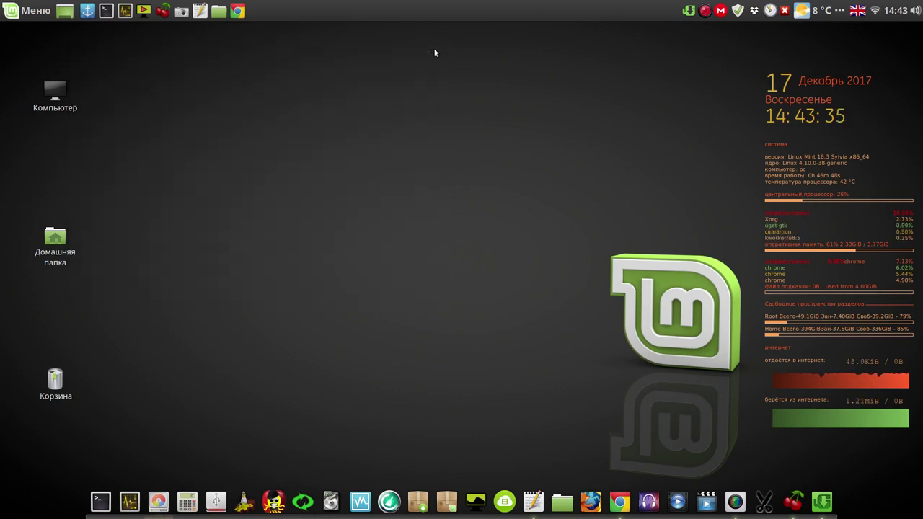
left_click(704, 13)
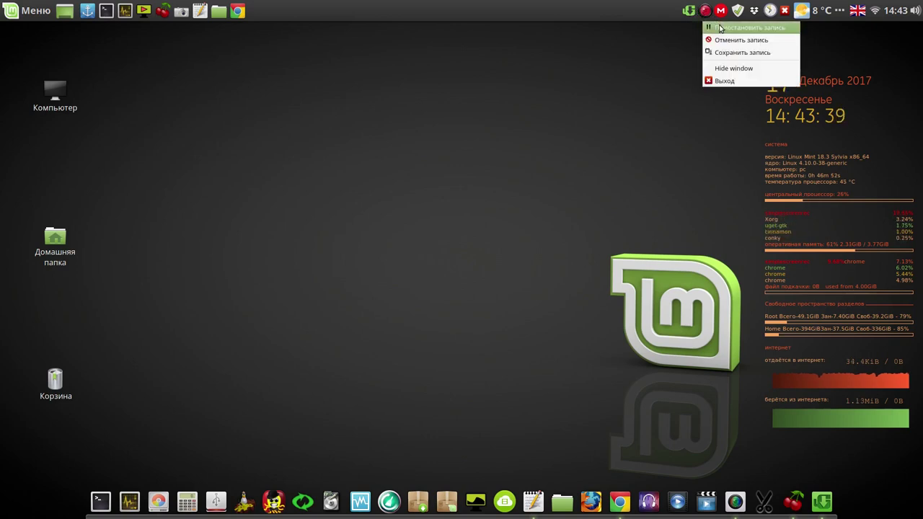
left_click(718, 27)
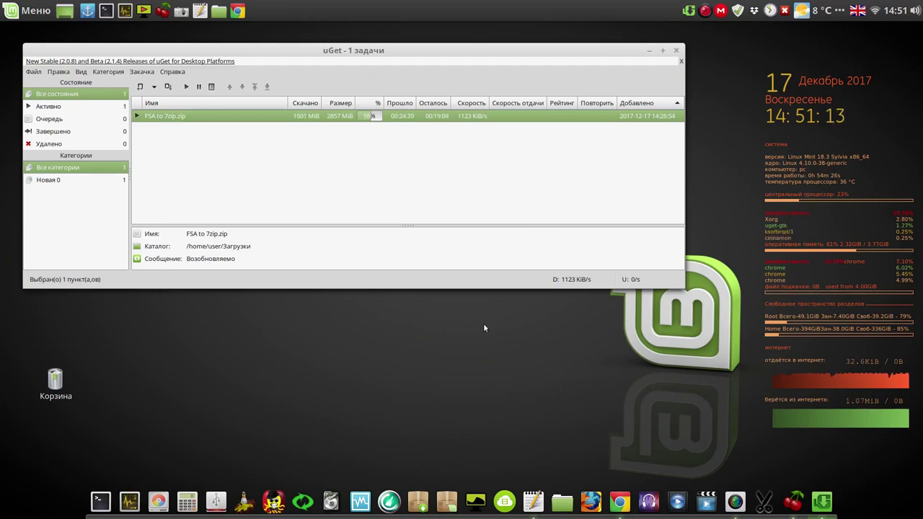
Search the Software Manager for uget, view the Uget package page, and close the Software Manager
left_click(446, 504)
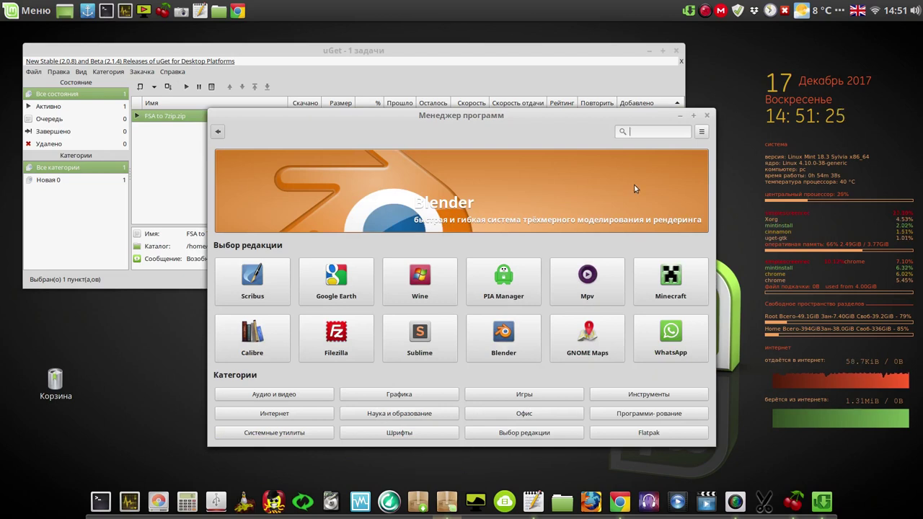
type("uget")
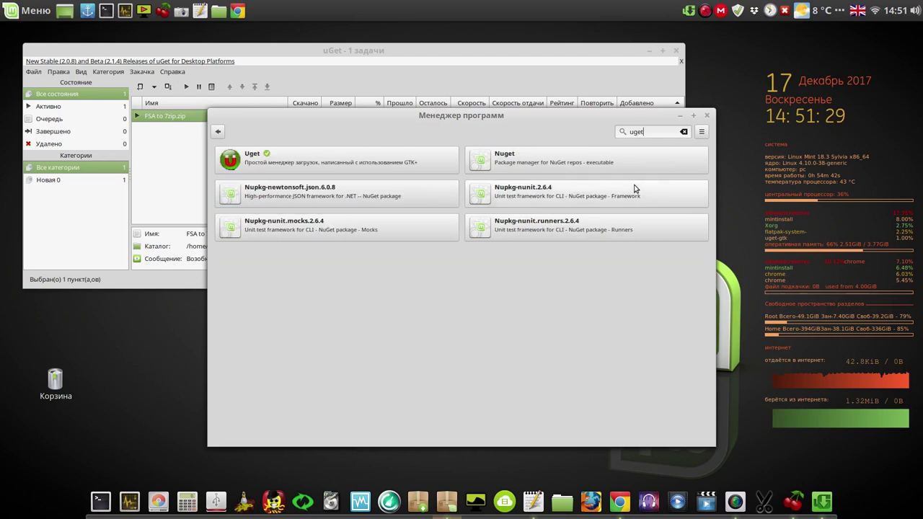
left_click(343, 163)
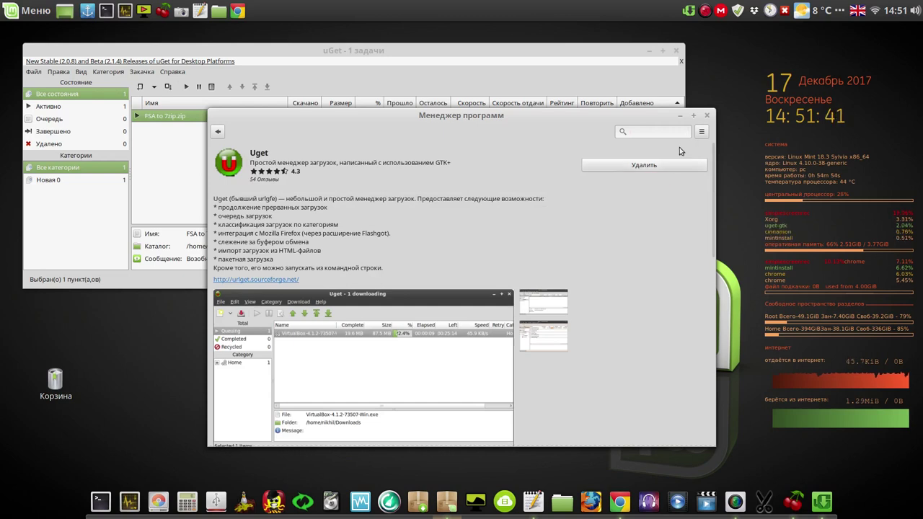
left_click(707, 114)
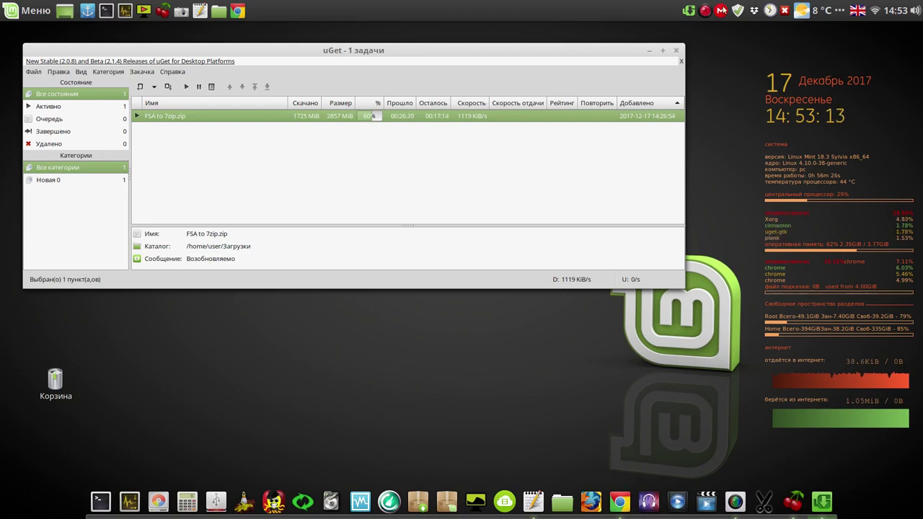
left_click(704, 11)
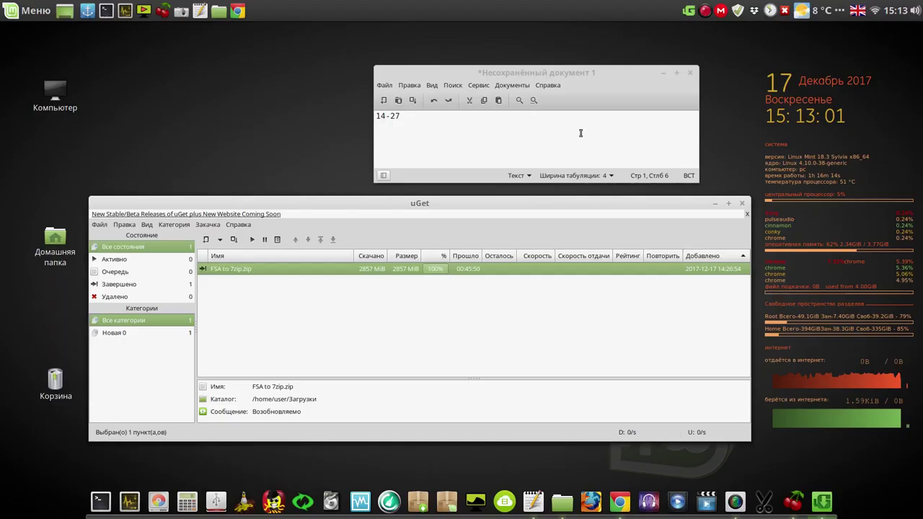
Add the line 15-13 below 14-27 in the untitled text document
left_click(405, 122)
key("Return")
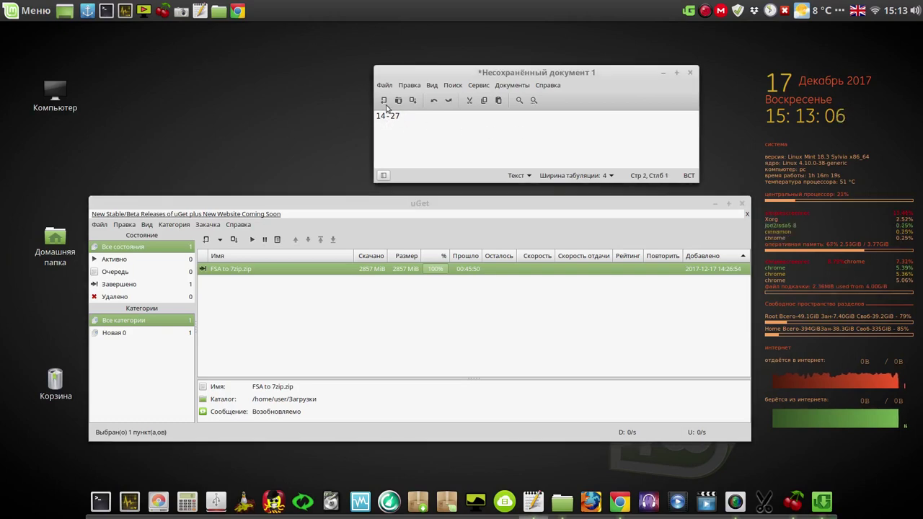
type("15-13")
key("Return")
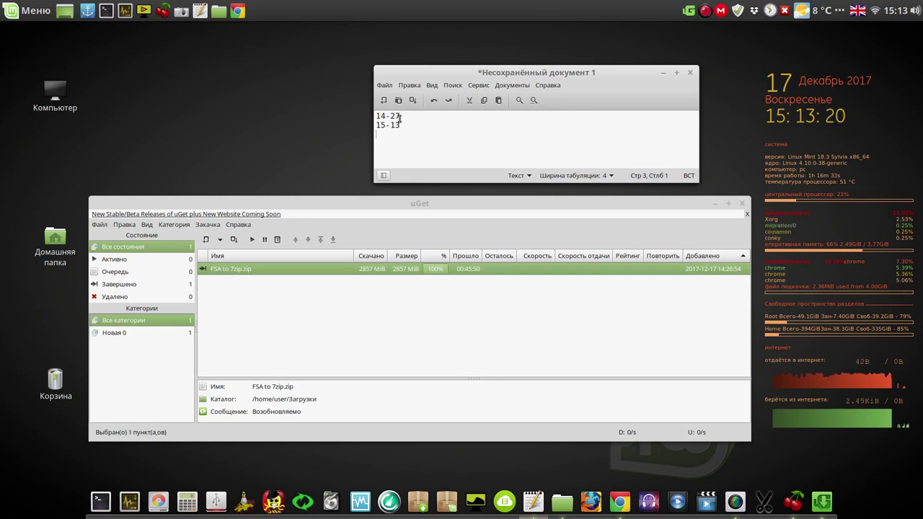
Close the untitled text document without saving it, and quit uGet
left_click(691, 74)
left_click(491, 163)
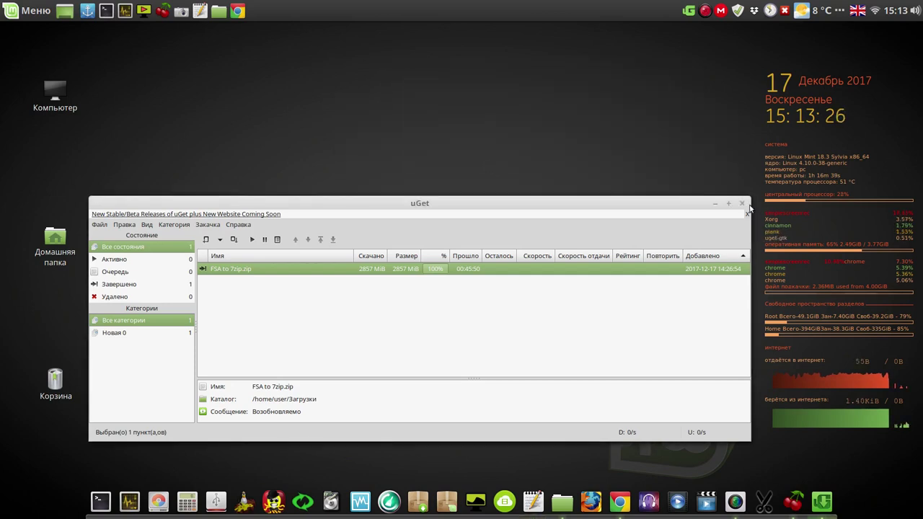
left_click(100, 224)
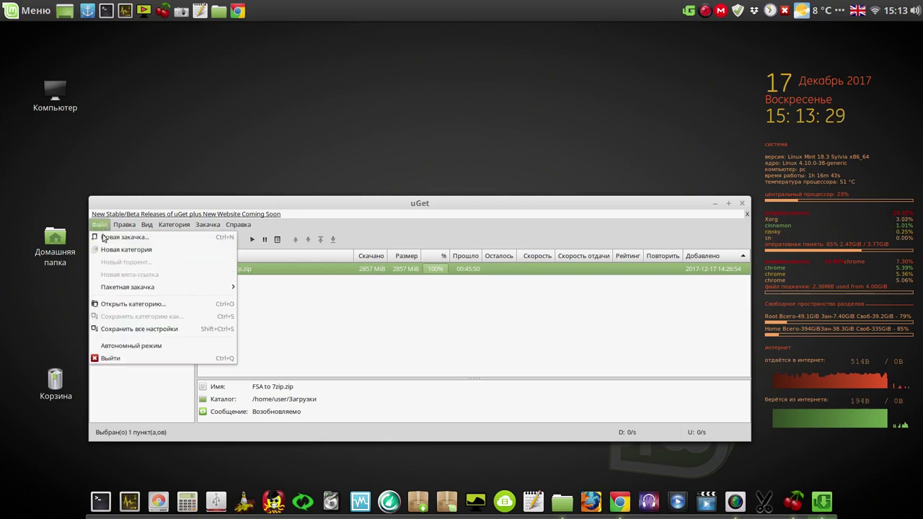
left_click(120, 356)
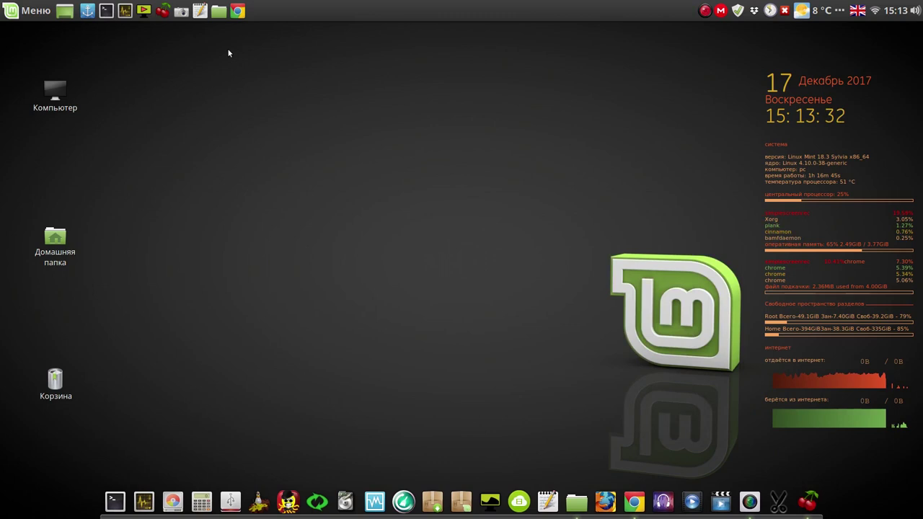
Open the Загрузки folder in the file manager, enlarge the window, and extract the FSA to 7zip.zip archive into the current folder
left_click(577, 504)
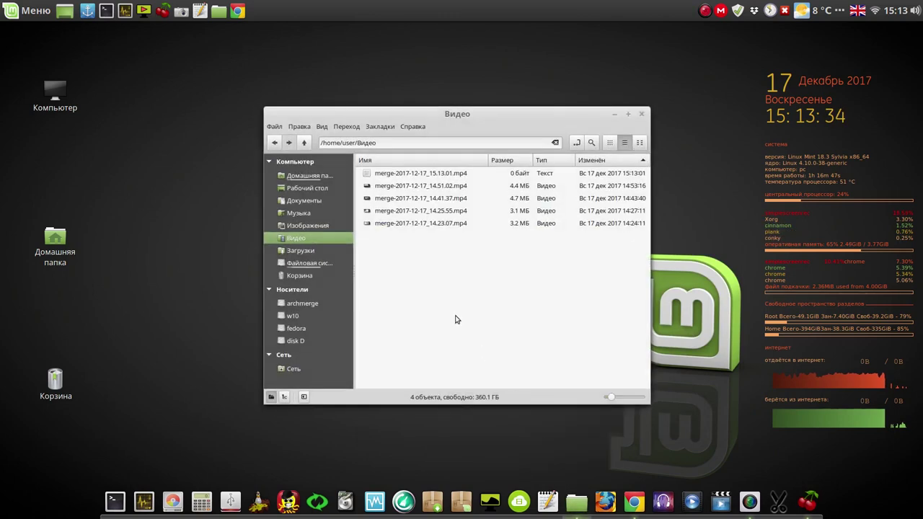
left_click(305, 189)
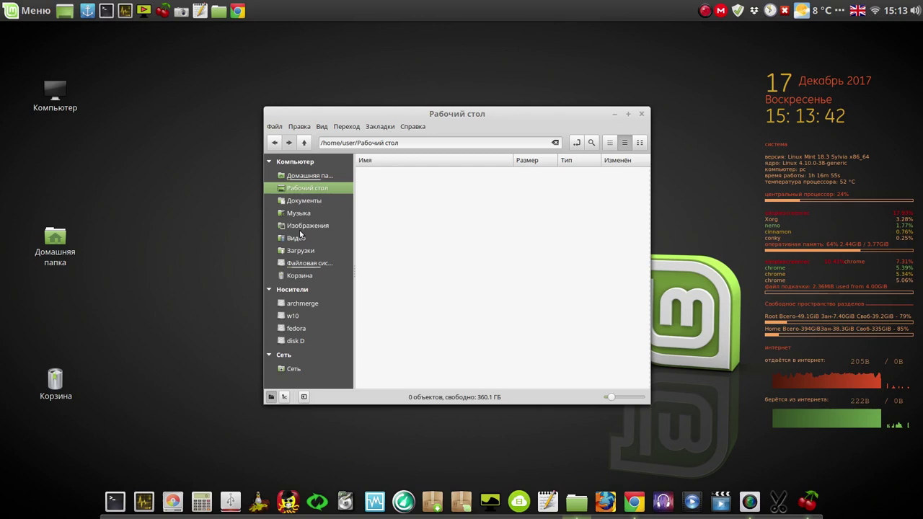
left_click(298, 251)
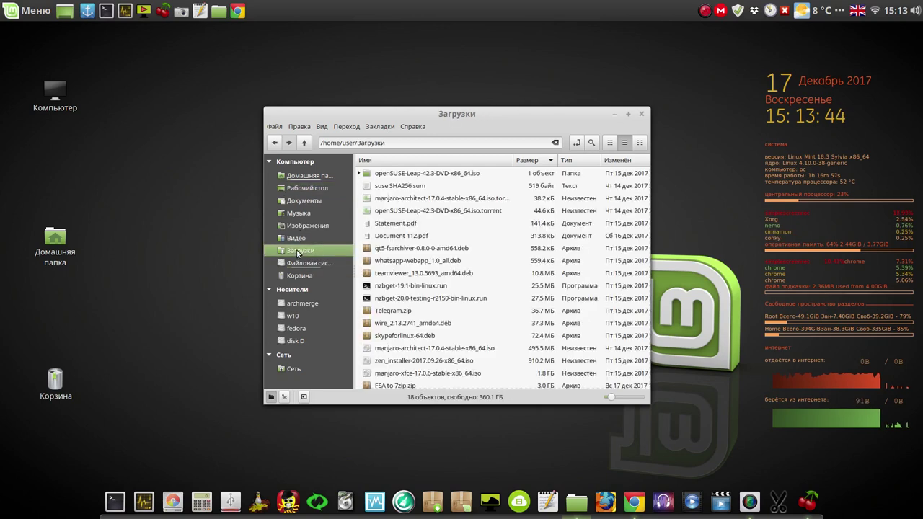
scroll(468, 270, "down", 1)
left_click(466, 271)
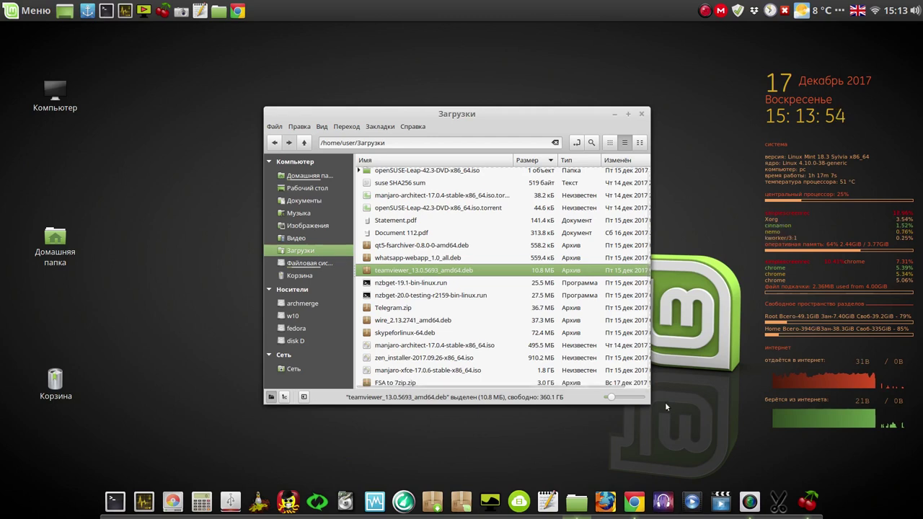
left_click_drag(649, 403, 696, 459)
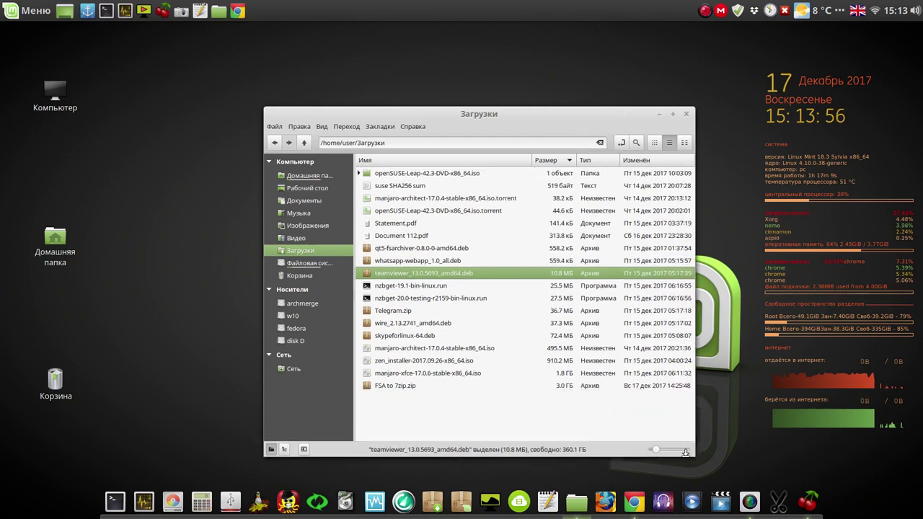
right_click(387, 388)
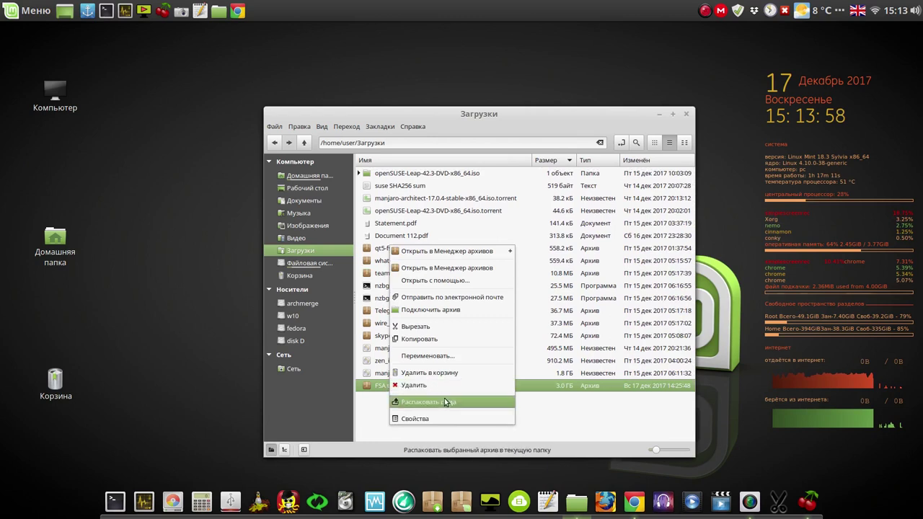
left_click(445, 402)
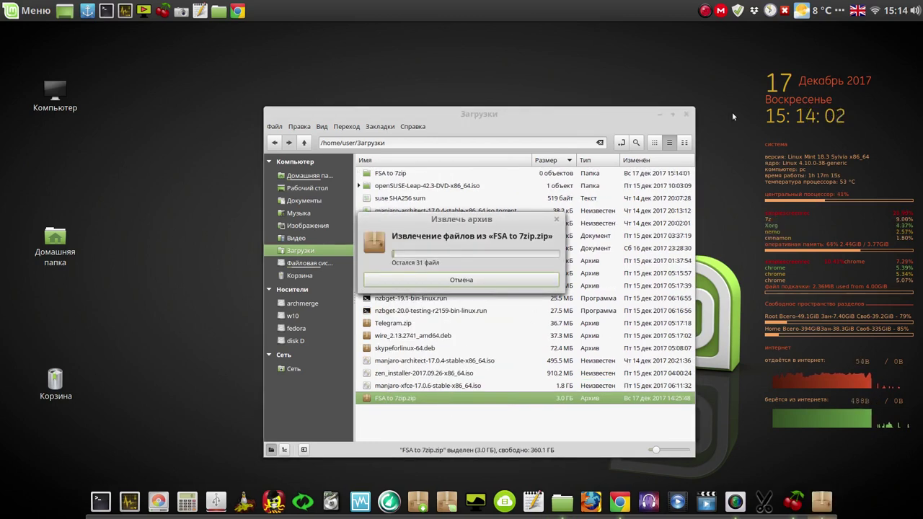
left_click(705, 10)
left_click(716, 29)
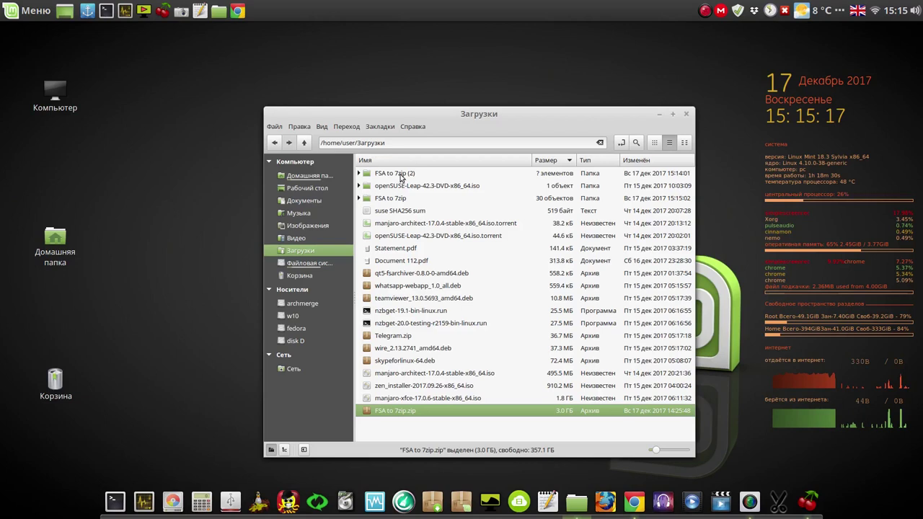
Open the FSA to 7zip folder and extract archmerge-1-5-12-2017.fsa.7z.001 into that same folder
double_click(401, 175)
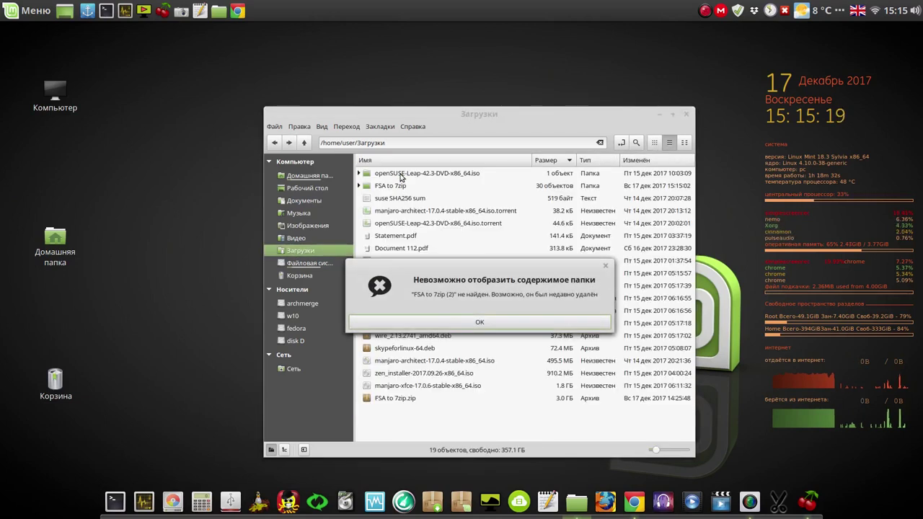
left_click(521, 322)
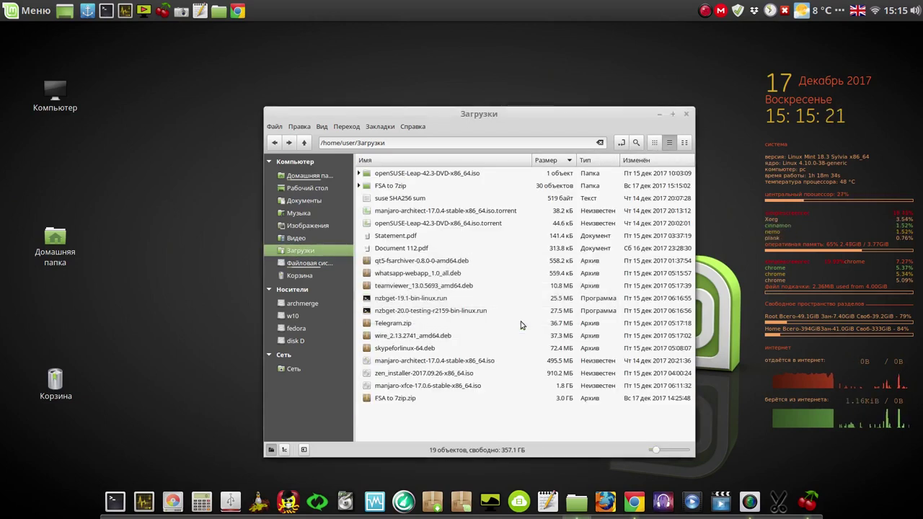
double_click(394, 187)
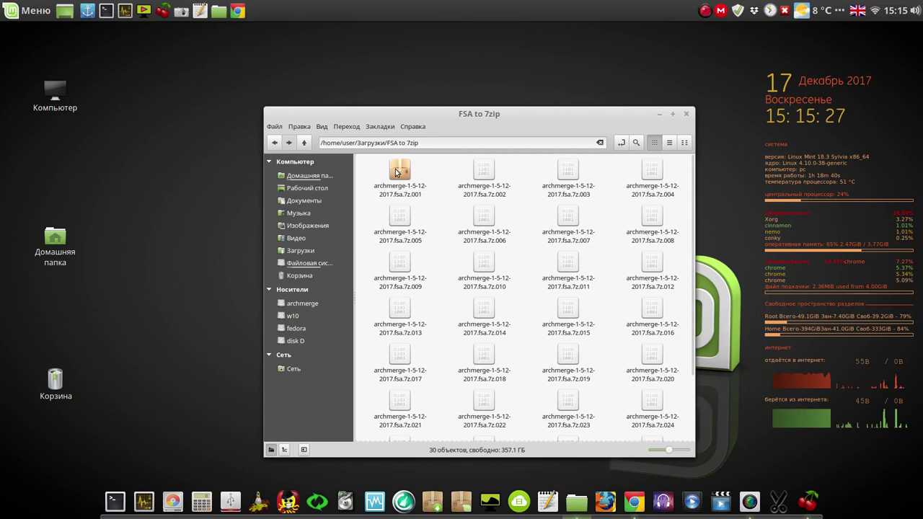
right_click(396, 172)
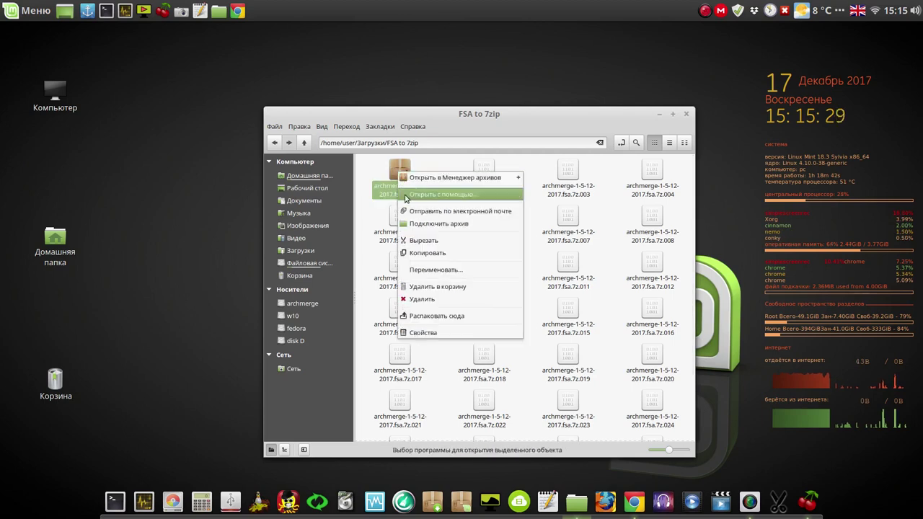
left_click(441, 320)
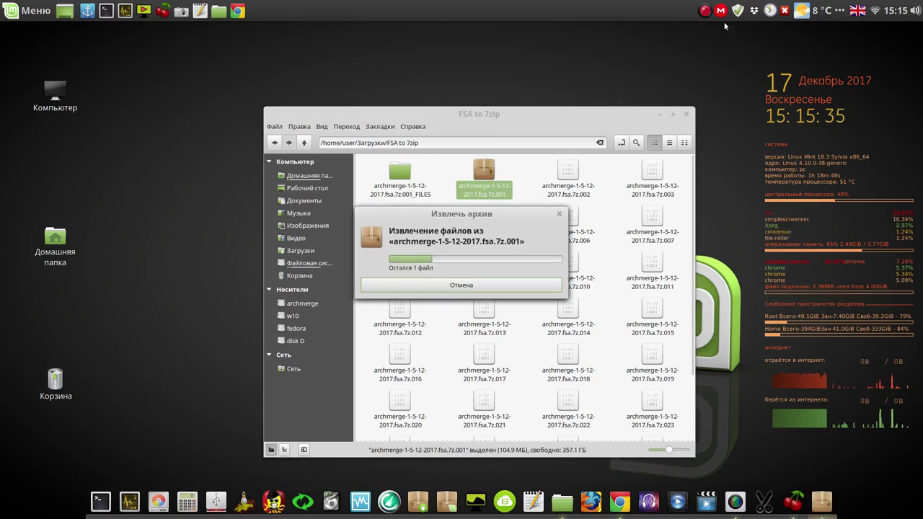
left_click(705, 10)
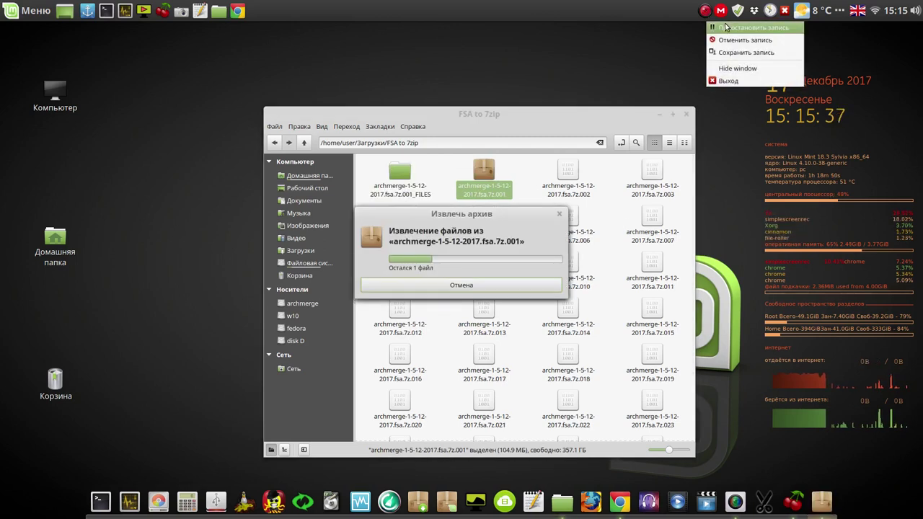
left_click(726, 27)
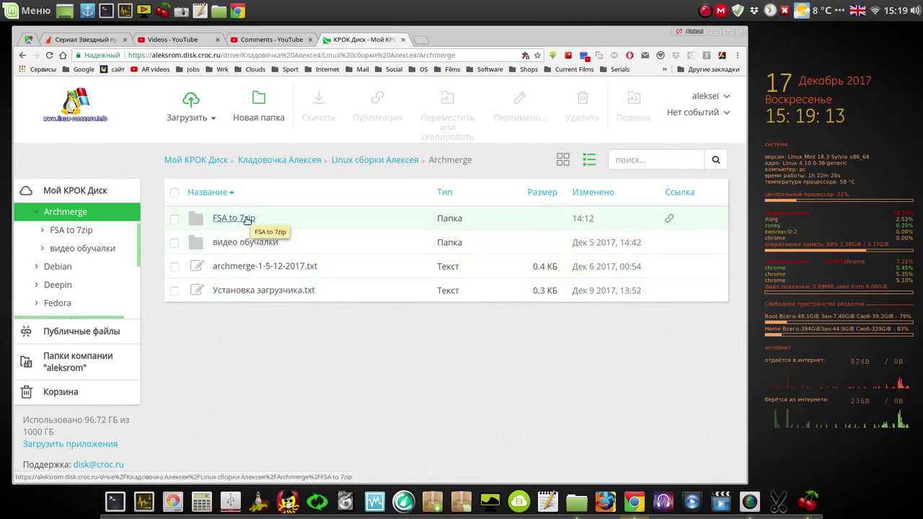
Download Установка загрузчика.txt from the Archmerge cloud folder to Рабочий стол, close its preview, and minimize the browser
left_click(264, 290)
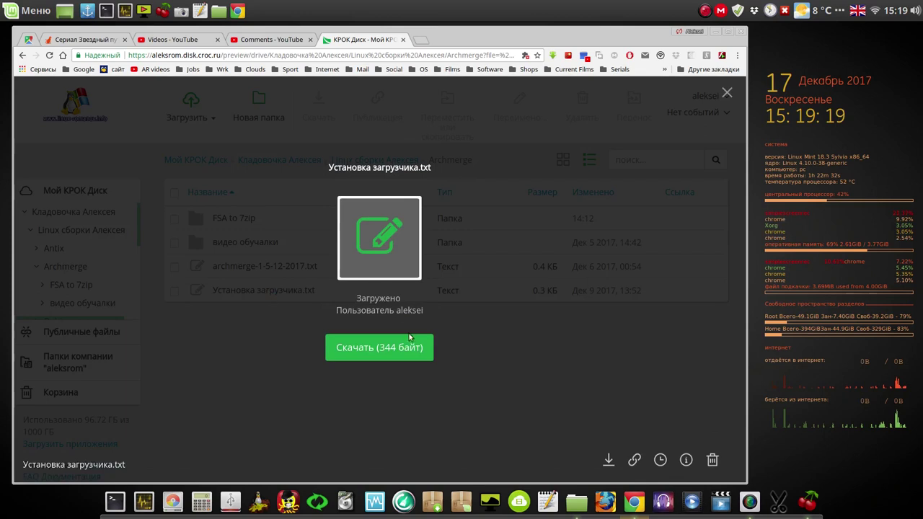
left_click(409, 341)
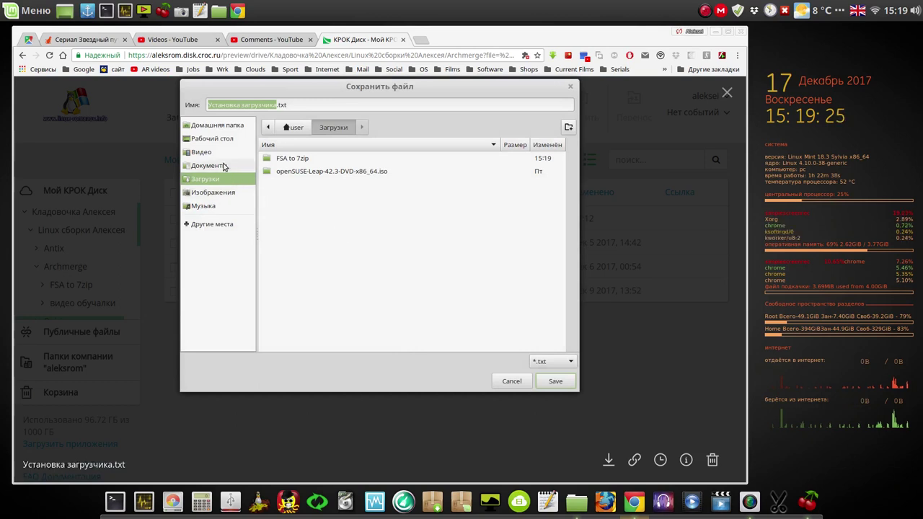
left_click(222, 139)
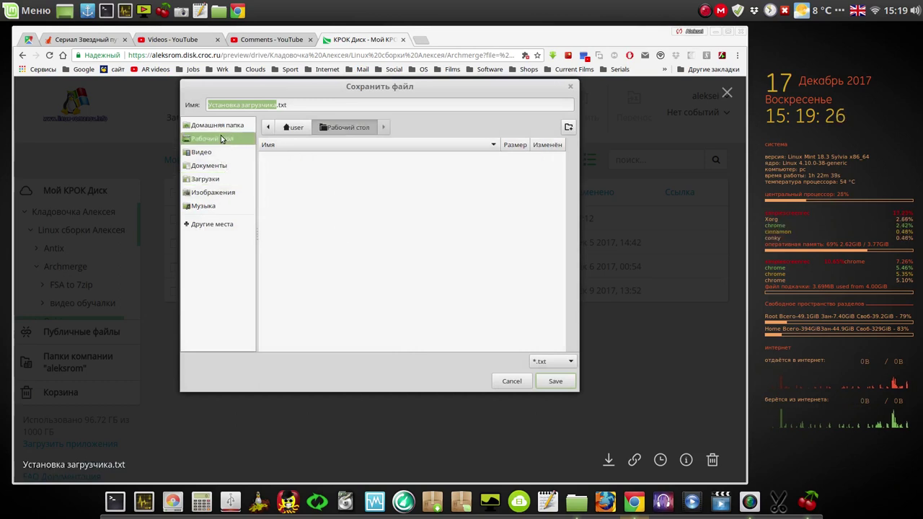
left_click(556, 382)
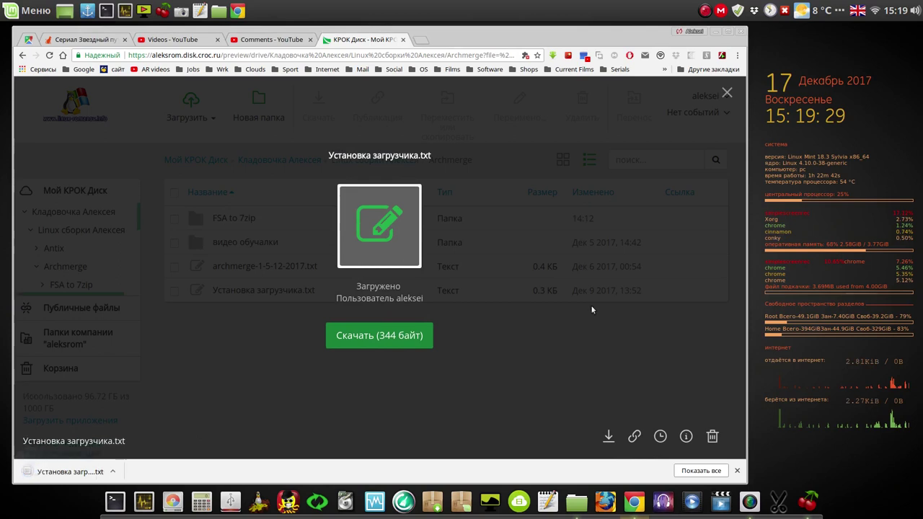
left_click(726, 93)
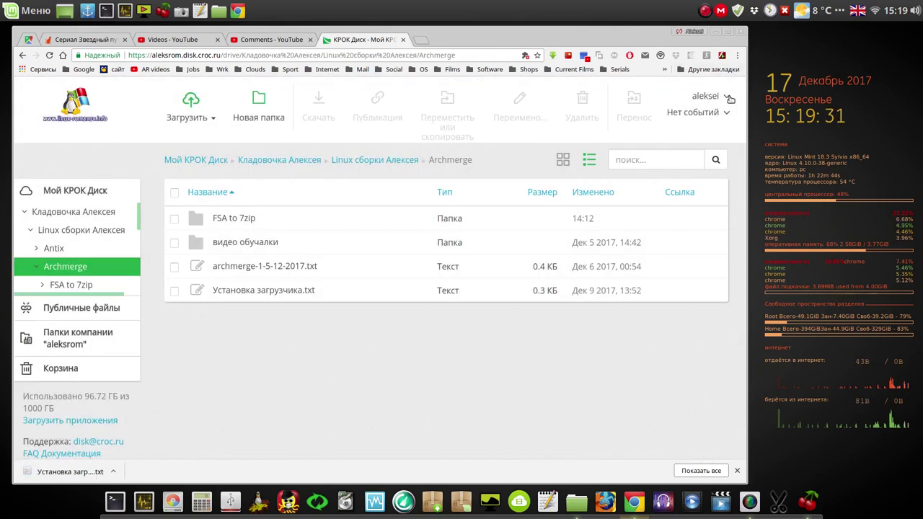
left_click(716, 32)
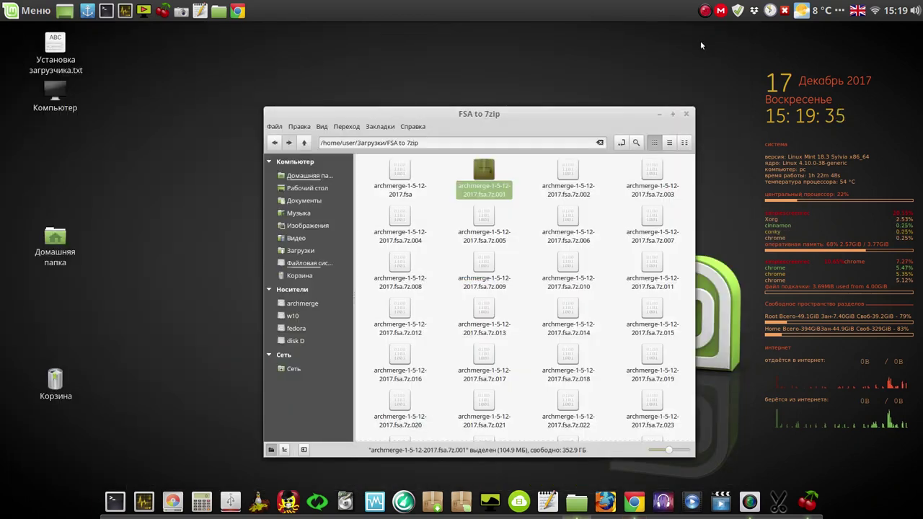
Reposition Установка загрузчика.txt on the desktop, open it, and set its window and the file manager apart
left_click_drag(56, 45, 123, 220)
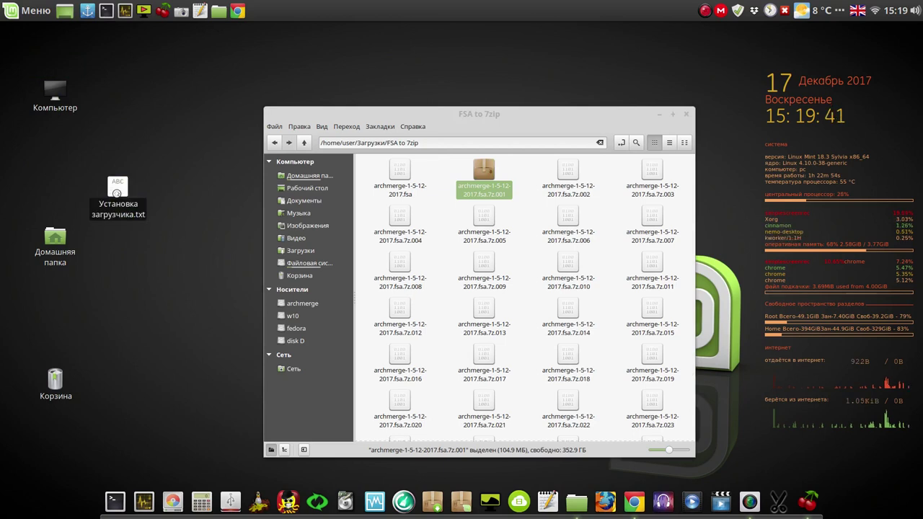
double_click(116, 193)
left_click_drag(353, 207, 714, 165)
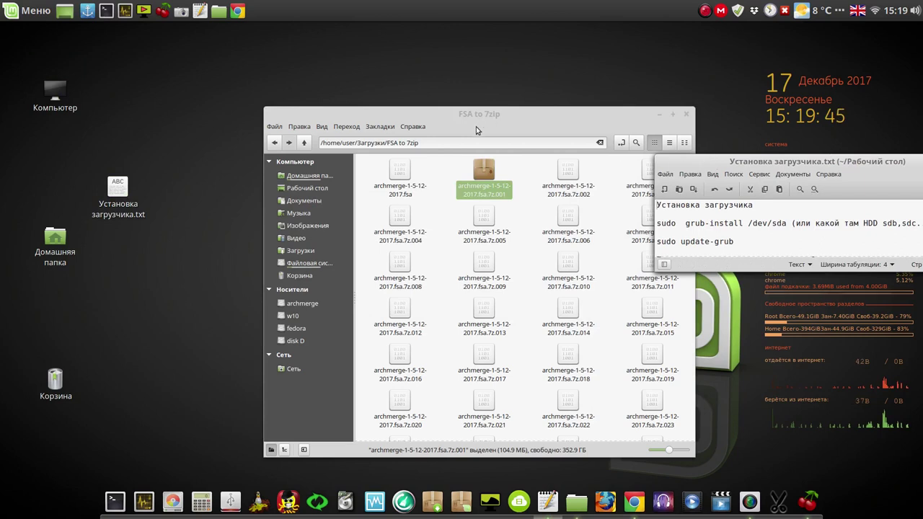
left_click_drag(460, 116, 345, 112)
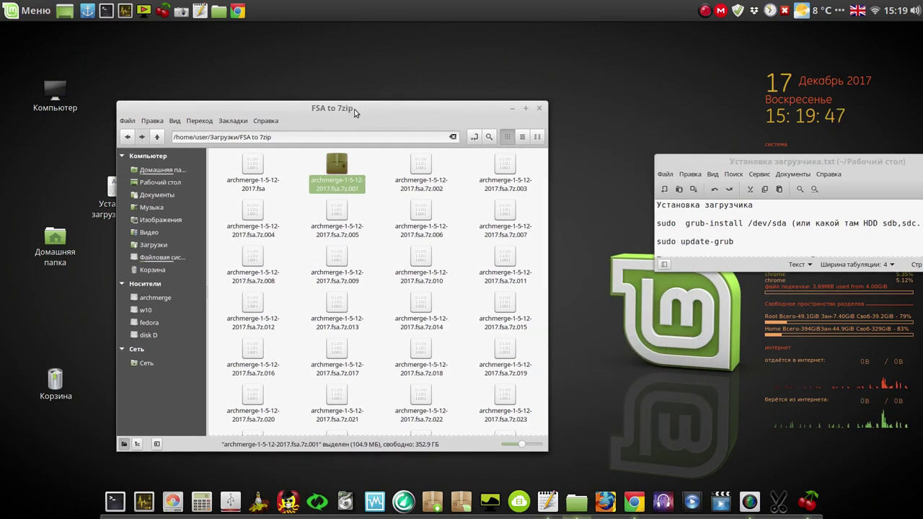
Copy archmerge-1-5-12-2017.fsa from the FSA to 7zip folder to Рабочий стол and close the file manager
left_click(249, 173)
right_click(252, 173)
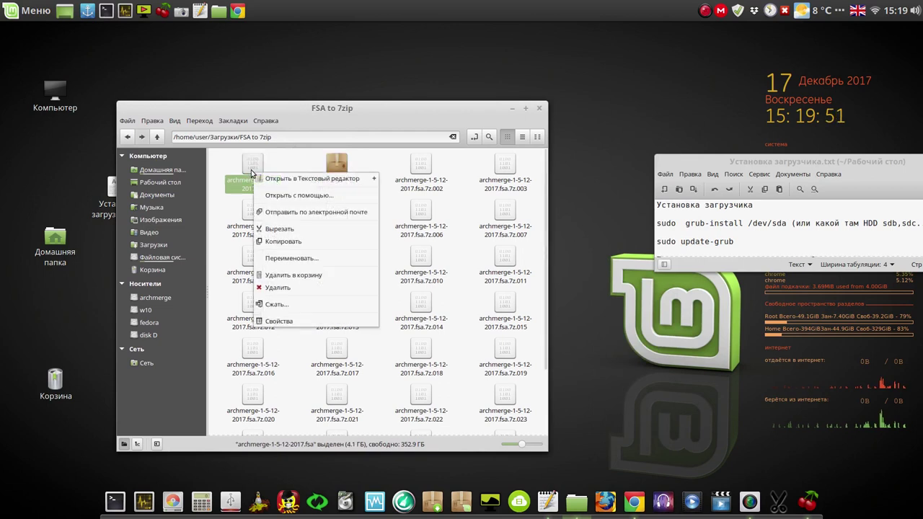
left_click(288, 242)
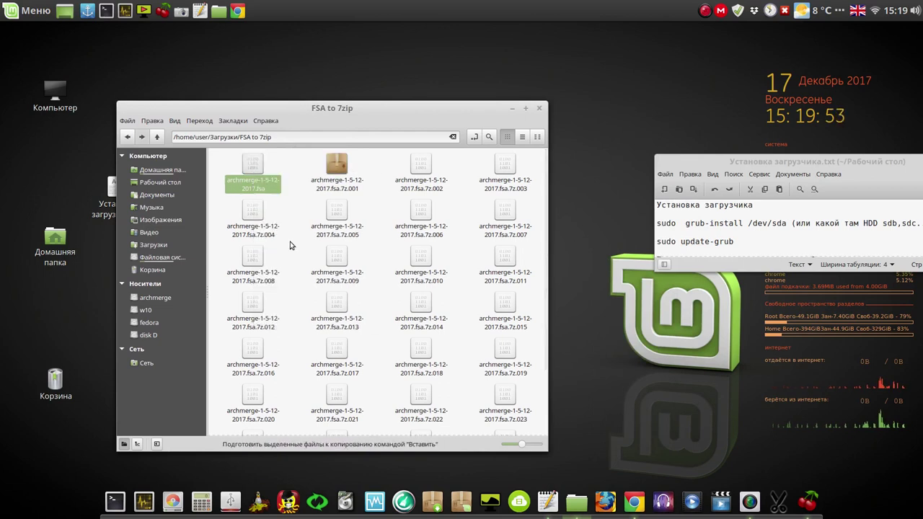
left_click(172, 183)
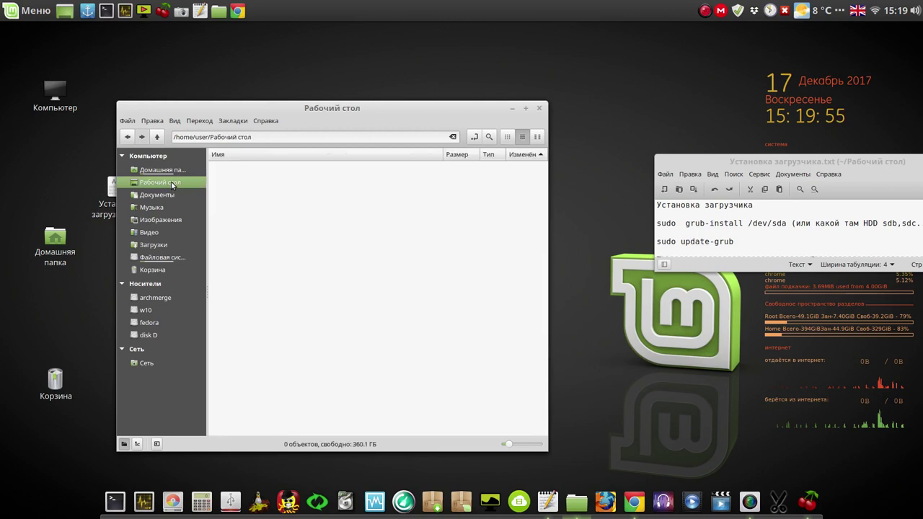
right_click(252, 198)
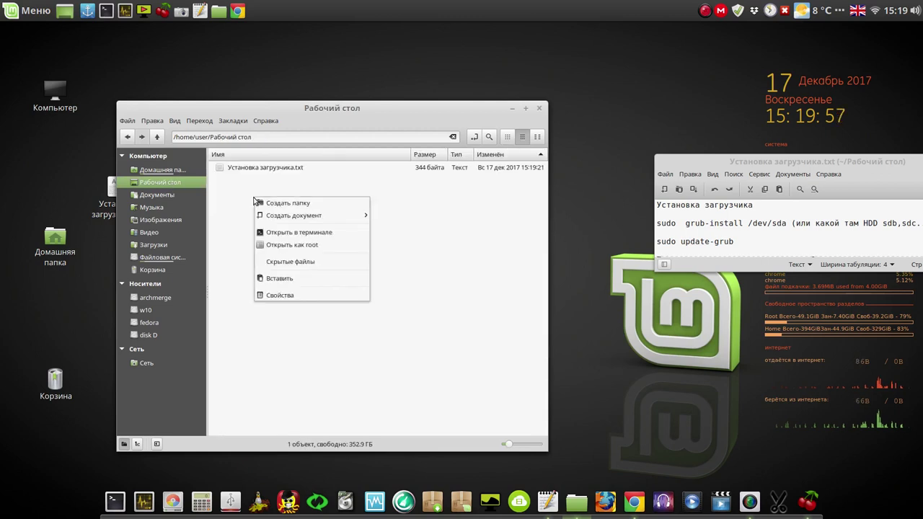
left_click(283, 280)
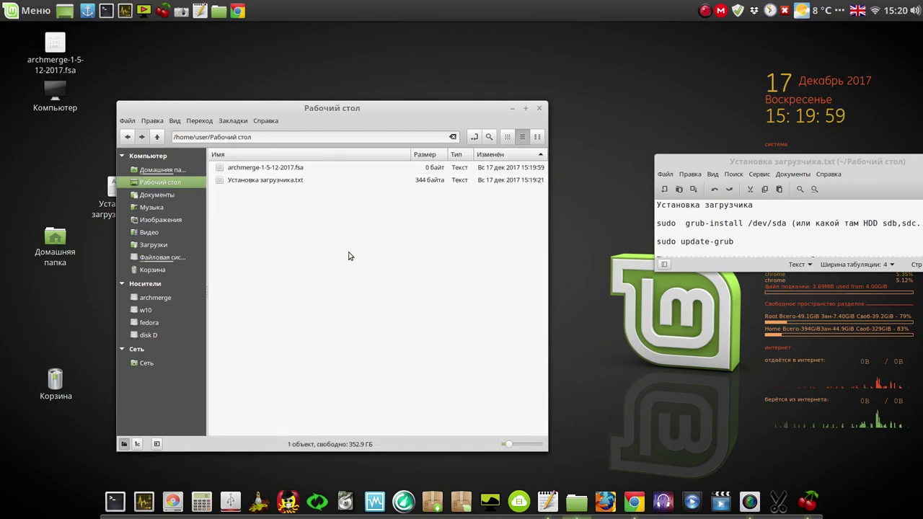
left_click(540, 109)
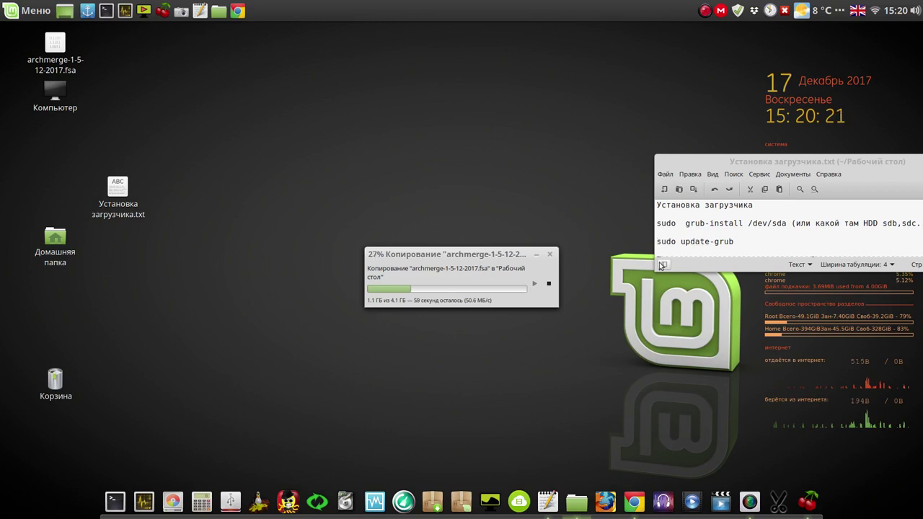
Enlarge and reposition the Установка загрузчика.txt window to show all its text, and move the copy progress window aside
left_click_drag(655, 273, 561, 300)
left_click_drag(461, 254, 296, 330)
left_click(599, 159)
left_click_drag(598, 159, 471, 84)
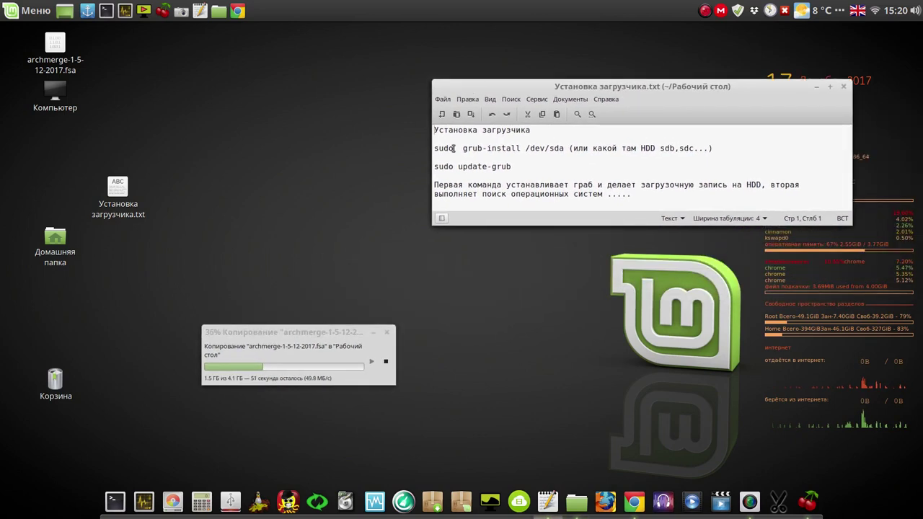
left_click_drag(438, 219, 377, 236)
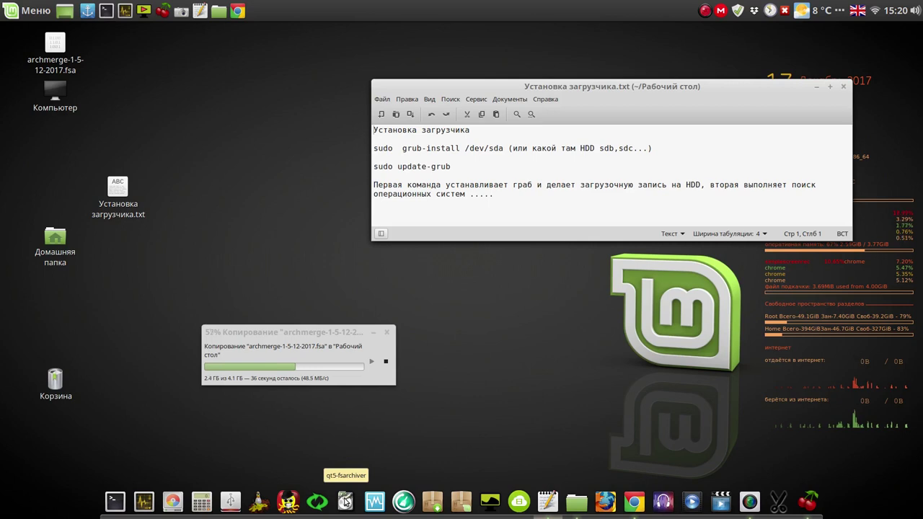
Launch qt5-fsarchiver and authorize it by entering the administrator password
left_click(345, 501)
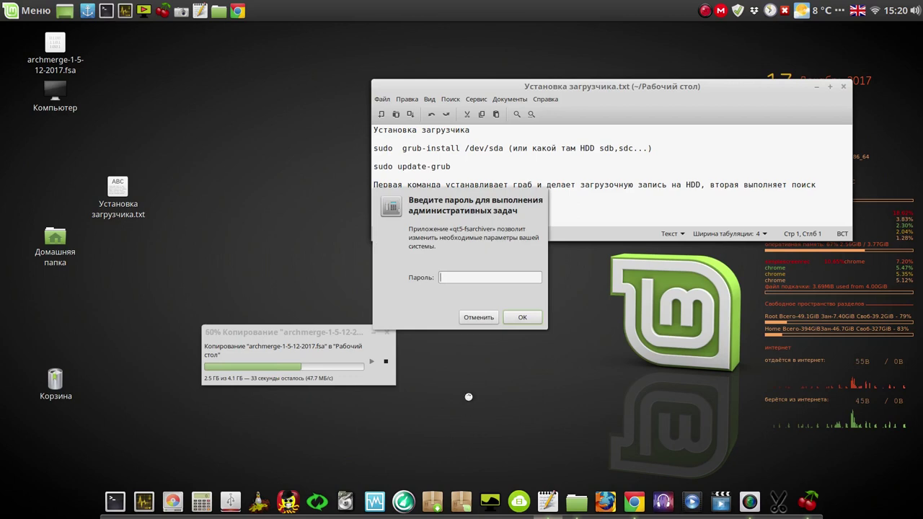
type("*")
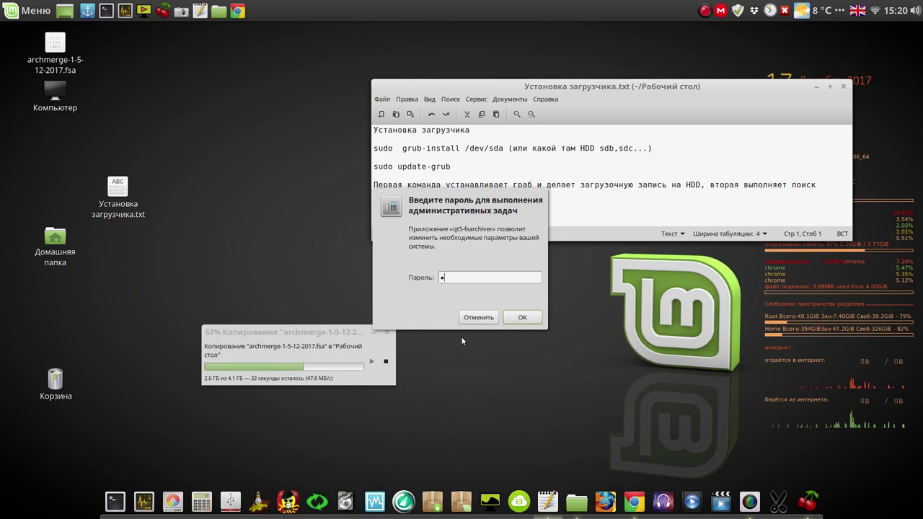
left_click(521, 317)
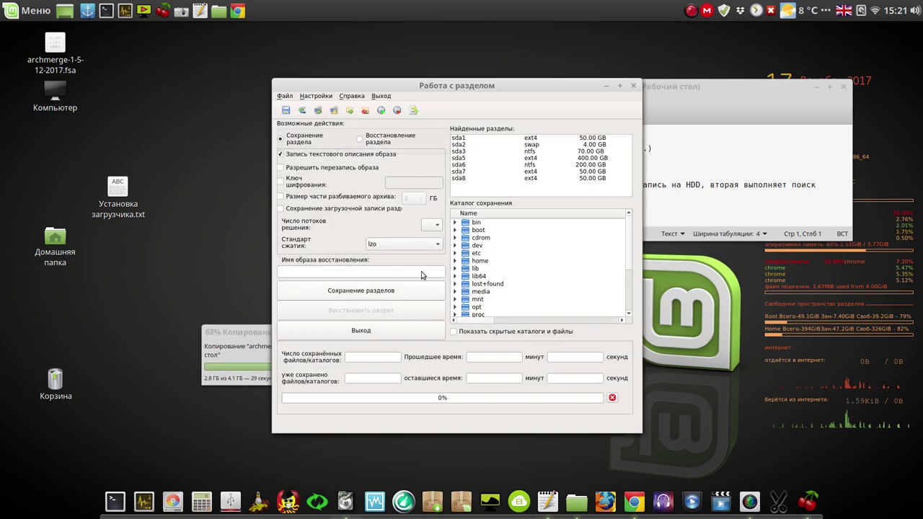
Set the action to partition restore with sda8 as the target, and move the copy progress window aside
left_click(361, 141)
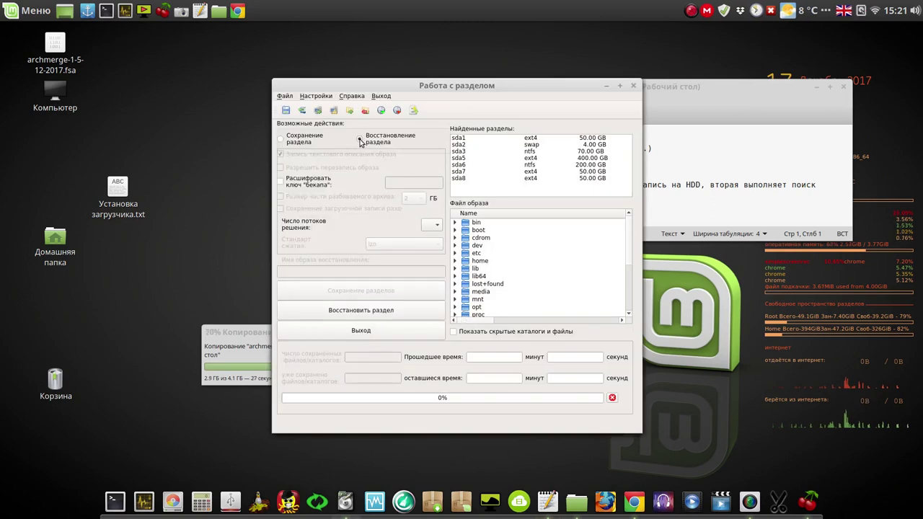
left_click(460, 180)
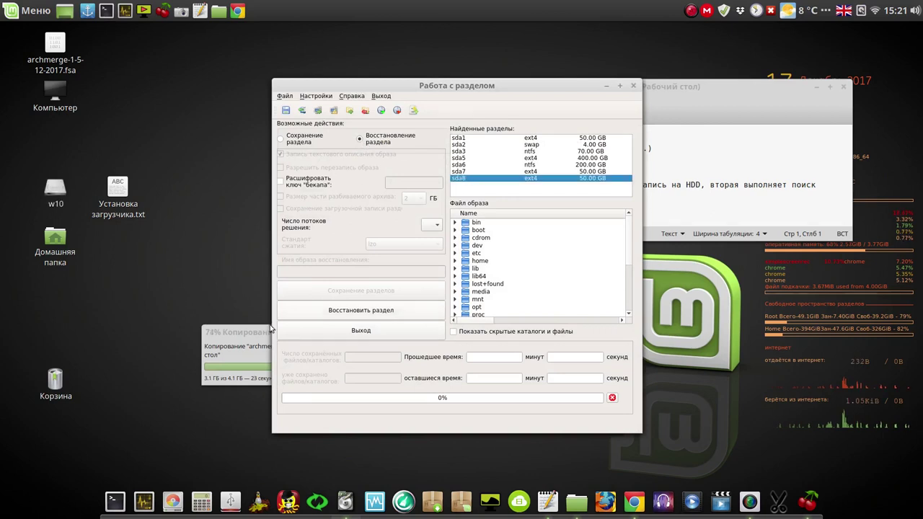
left_click_drag(245, 330, 106, 303)
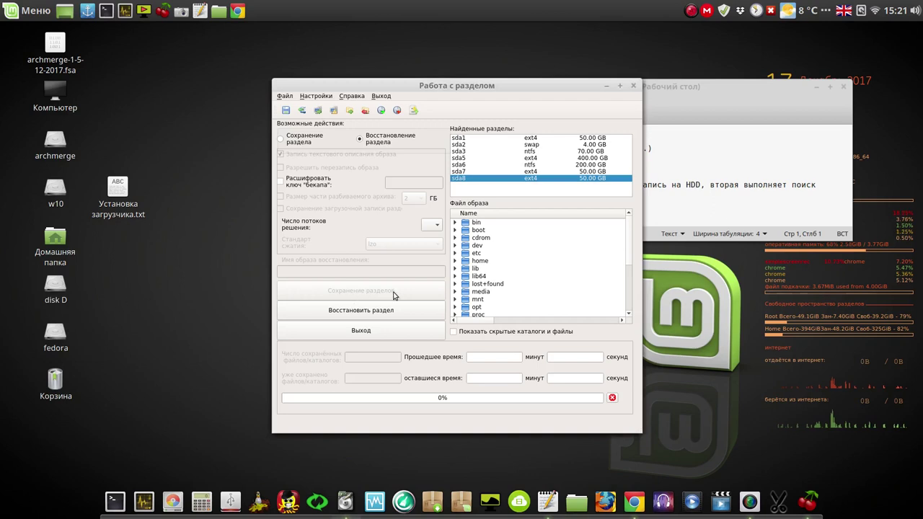
Select archmerge-1-5-12-2017.fsa in home/user/Рабочий стол as the image file to restore
left_click(455, 261)
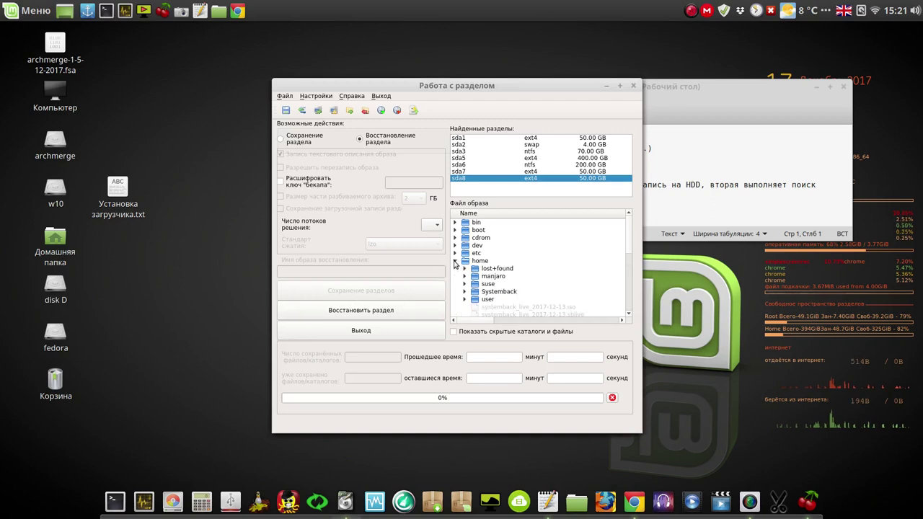
left_click(465, 299)
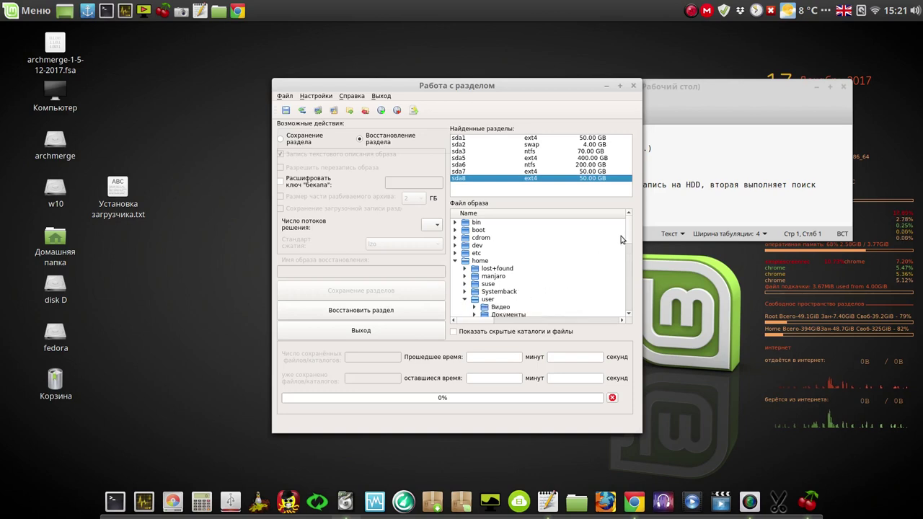
scroll(629, 249, "down", 2)
scroll(629, 249, "down", 1)
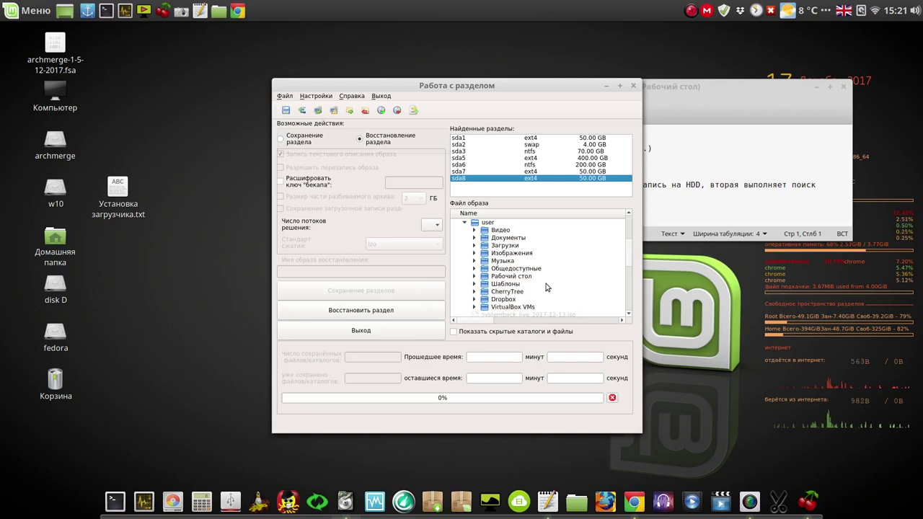
left_click(474, 276)
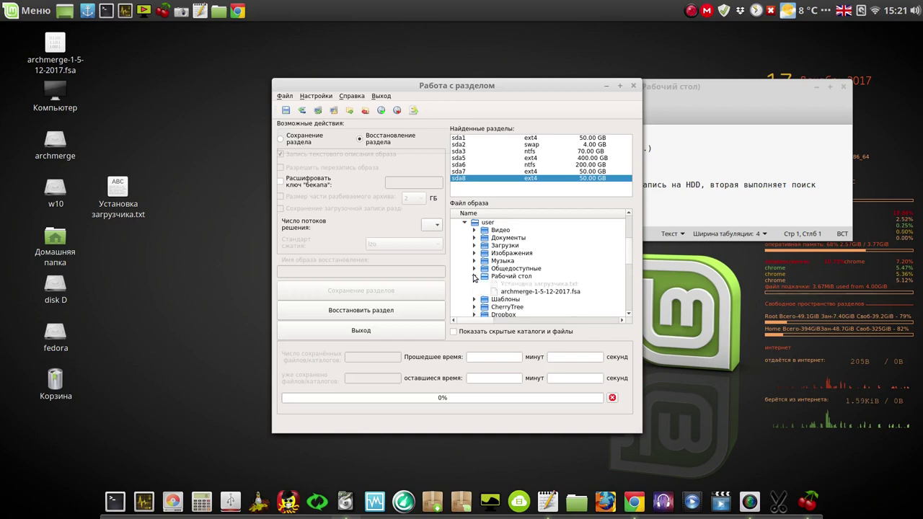
left_click(521, 292)
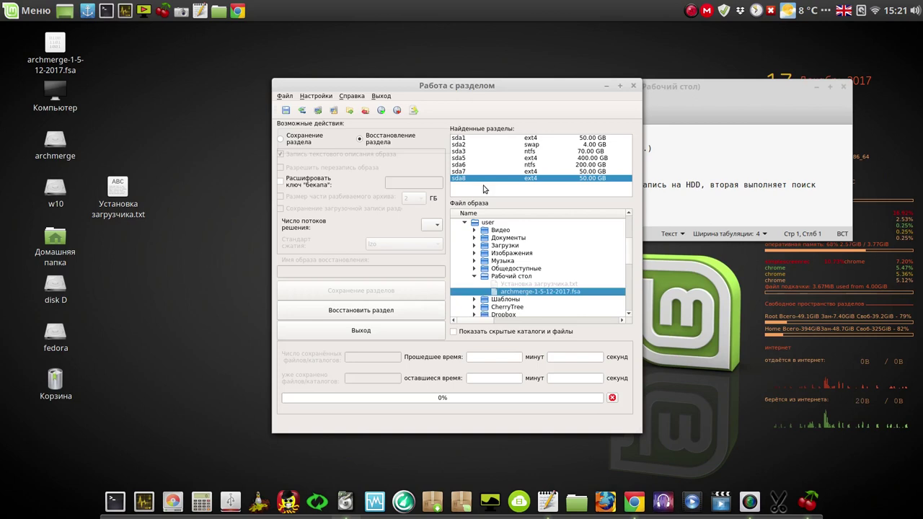
Try to restore the archmerge-1-5-12-2017.fsa image from Рабочий стол to sda8, continuing despite the partition mismatch
left_click(364, 312)
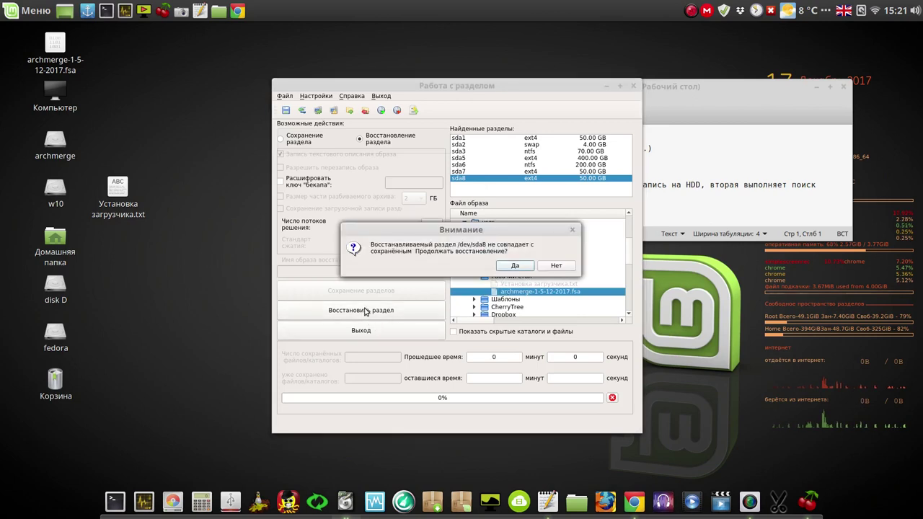
left_click(515, 266)
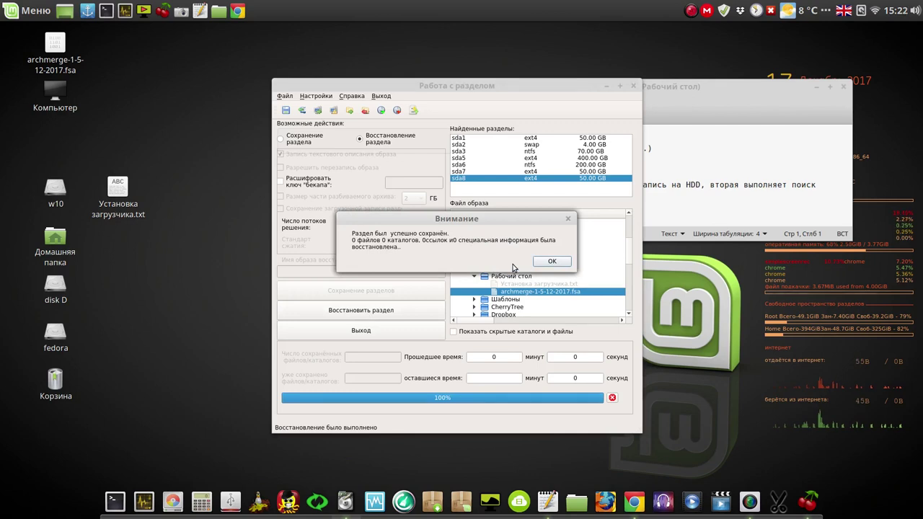
left_click(552, 262)
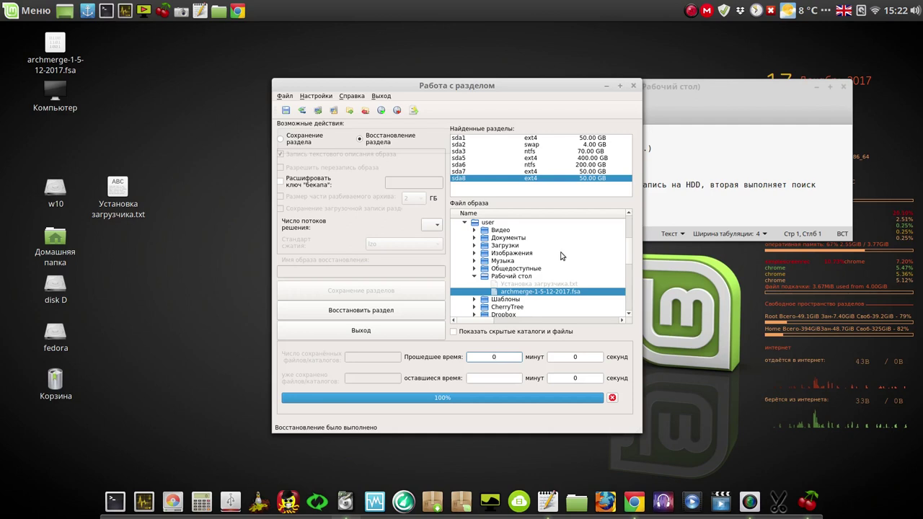
Minimize the restore window, move archmerge-1-5-12-2017.fsa to an empty area of the desktop and cut it
left_click(605, 86)
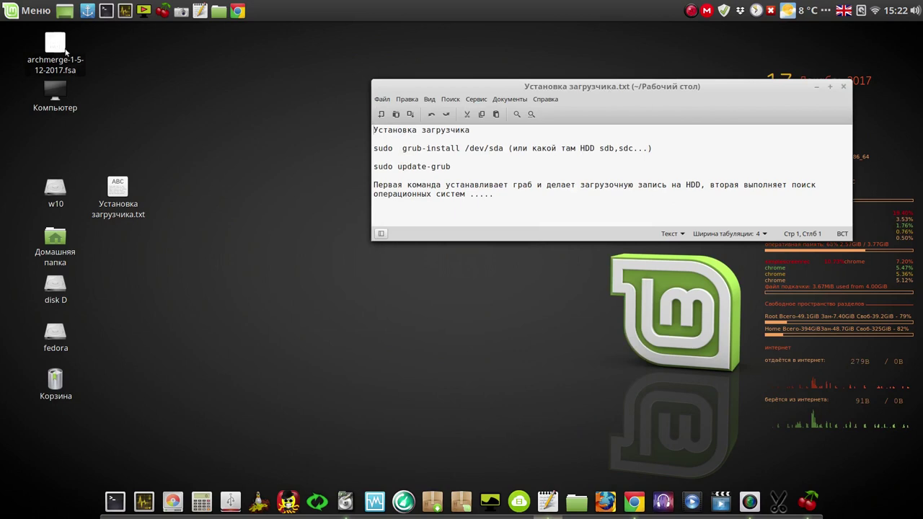
left_click_drag(65, 51, 237, 229)
right_click(243, 193)
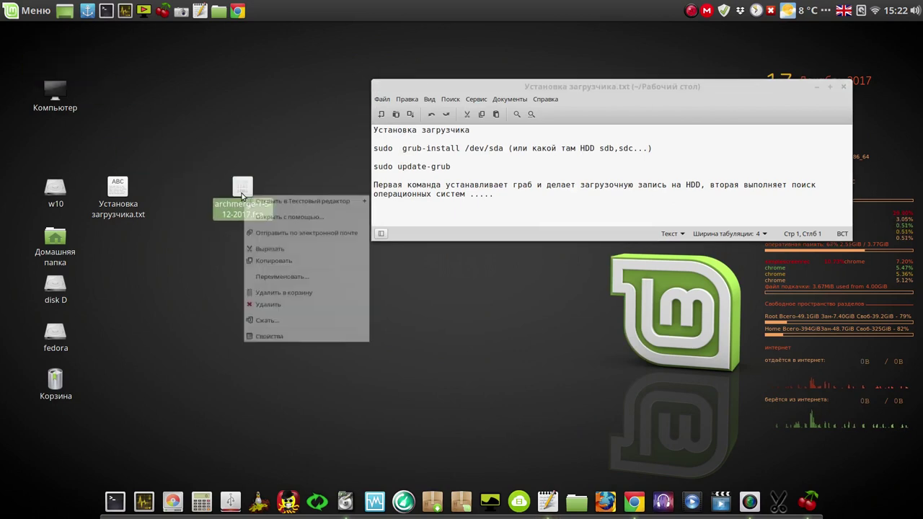
left_click(274, 252)
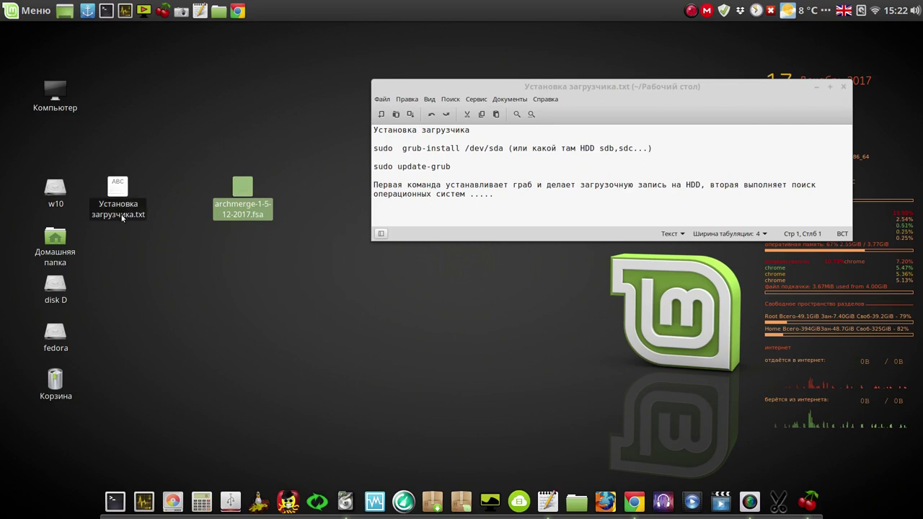
Open the /home folder with root privileges, authorizing it with the administrator password
left_click(66, 238)
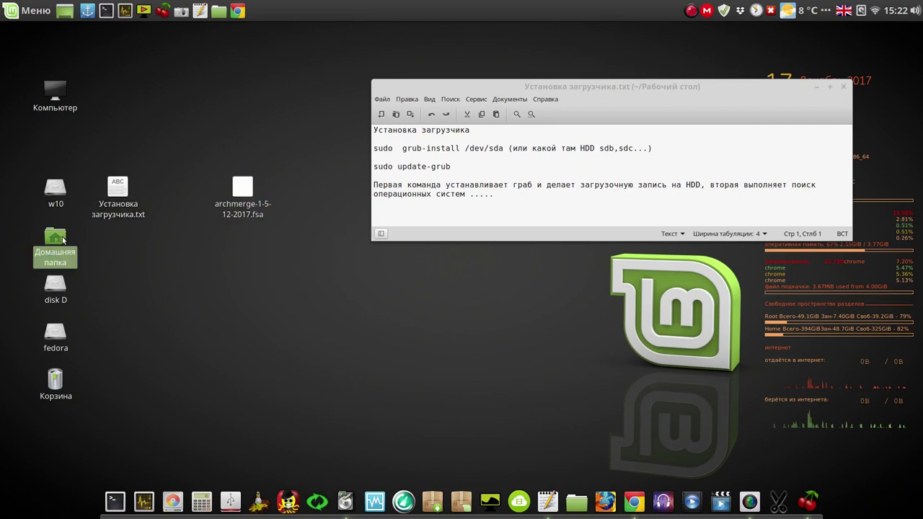
double_click(63, 238)
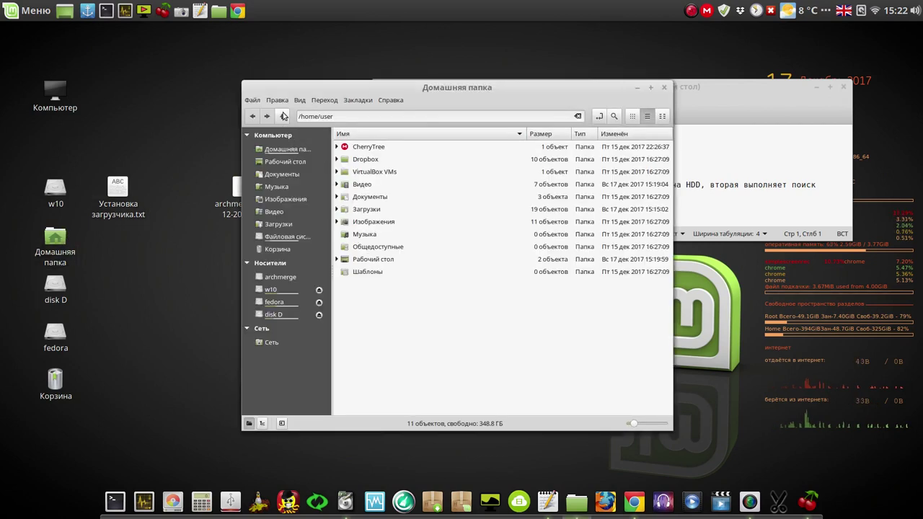
left_click(283, 116)
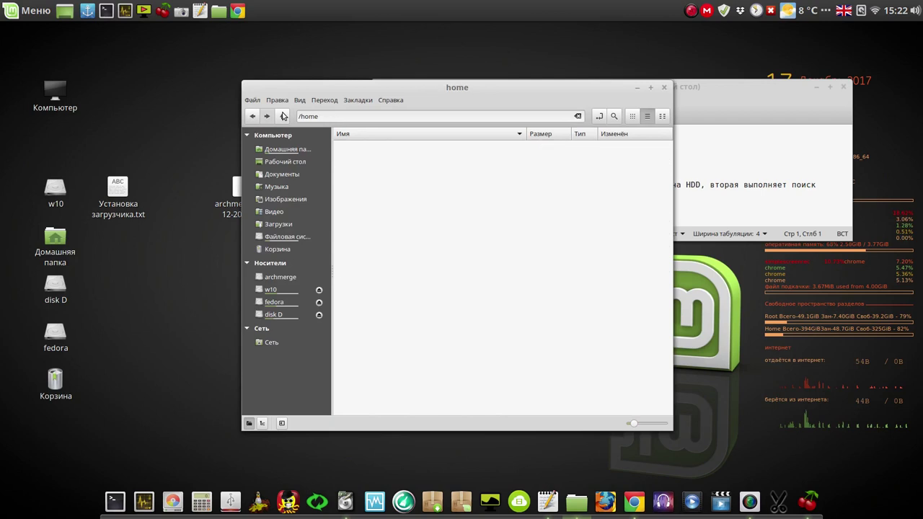
right_click(389, 235)
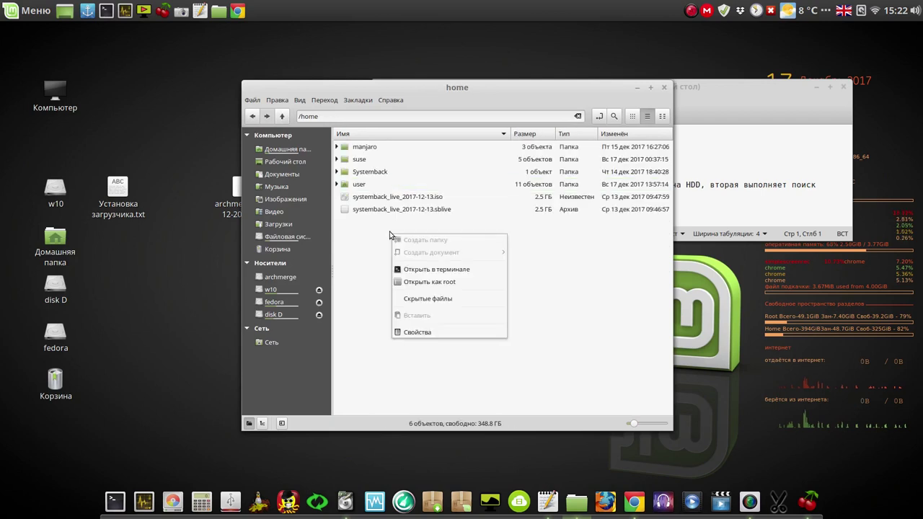
left_click(429, 283)
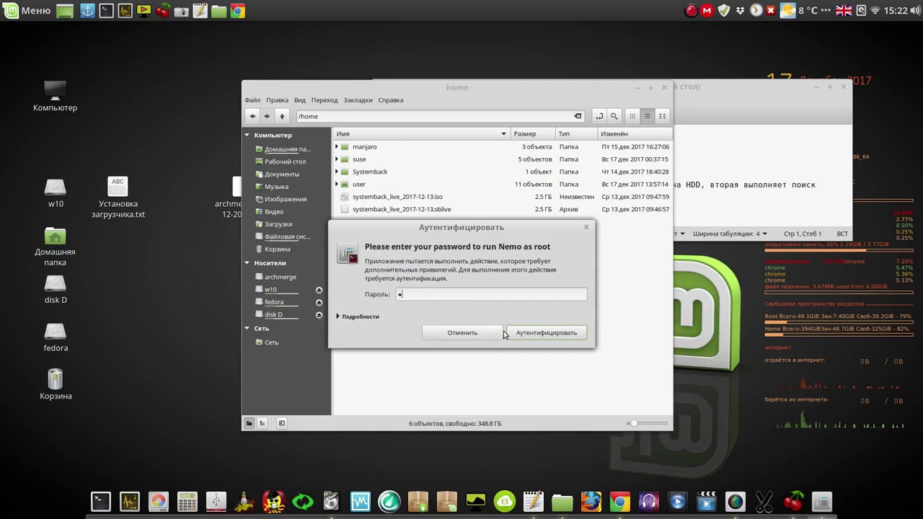
left_click(547, 334)
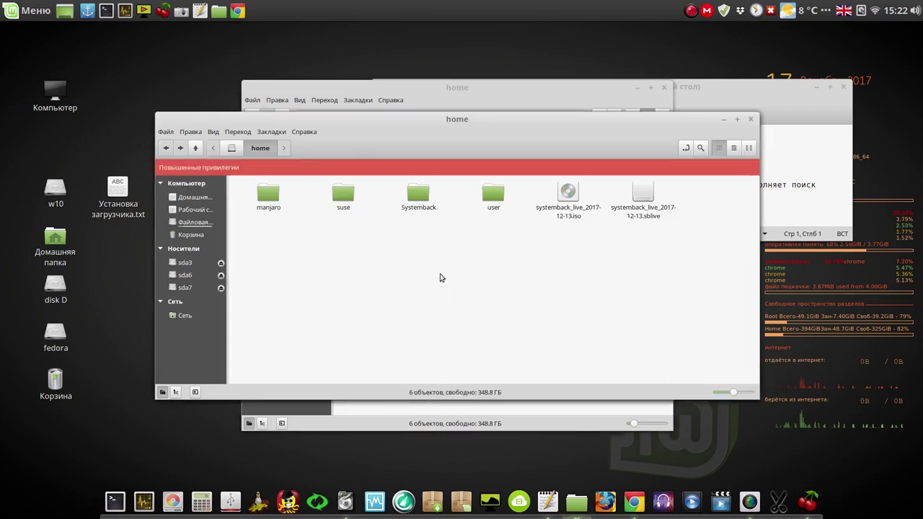
Paste archmerge-1-5-12-2017.fsa into /home, switch to list view, and close both file manager windows
right_click(434, 269)
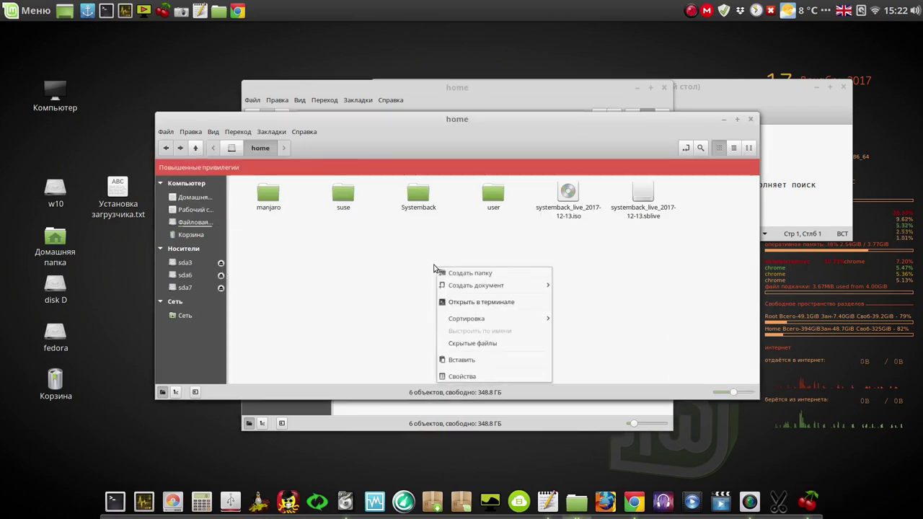
left_click(461, 359)
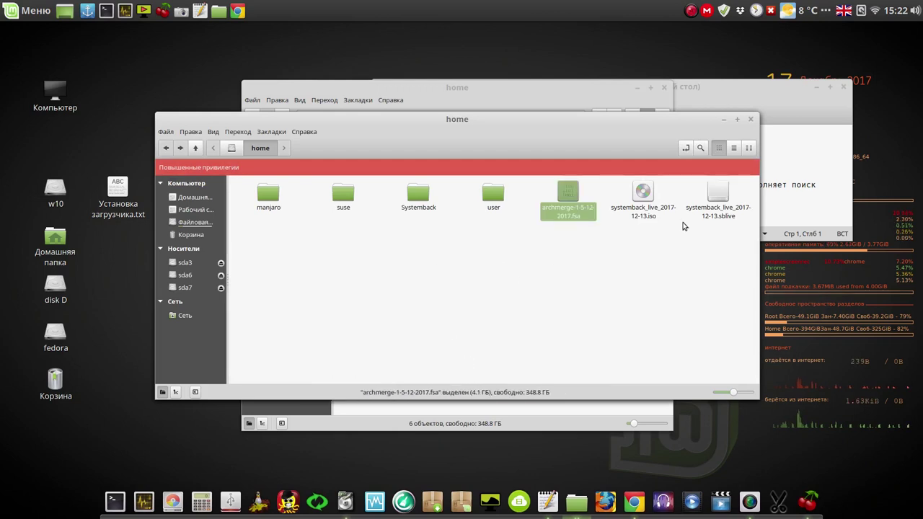
left_click(734, 148)
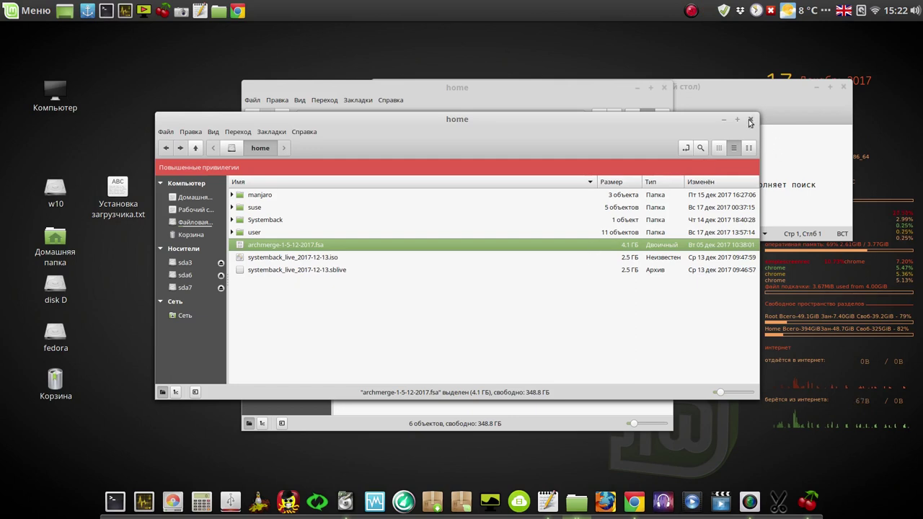
left_click(750, 121)
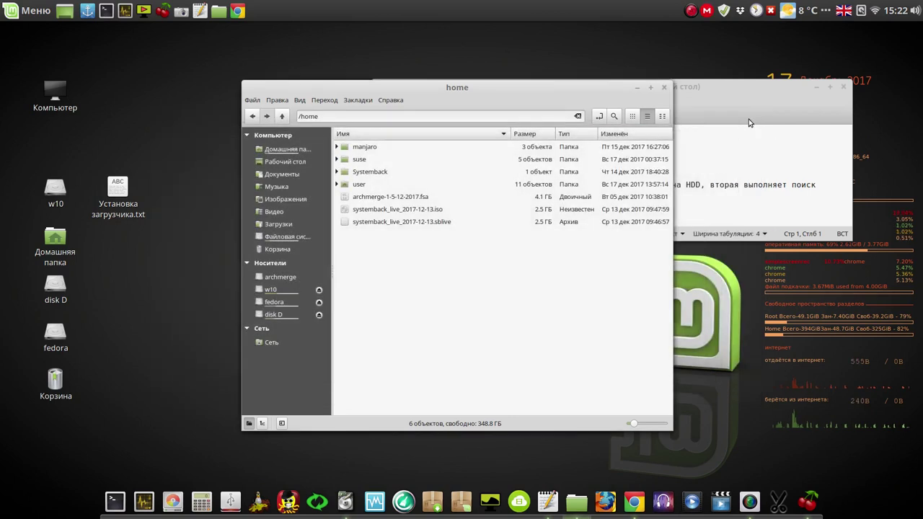
left_click(664, 87)
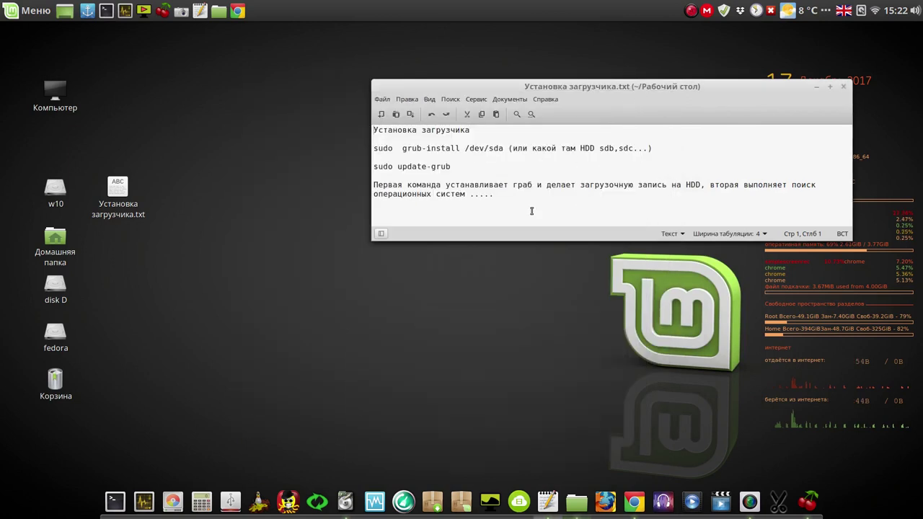
Launch GParted with the administrator password, check the space used on /dev/sda8, and minimize it
left_click(173, 499)
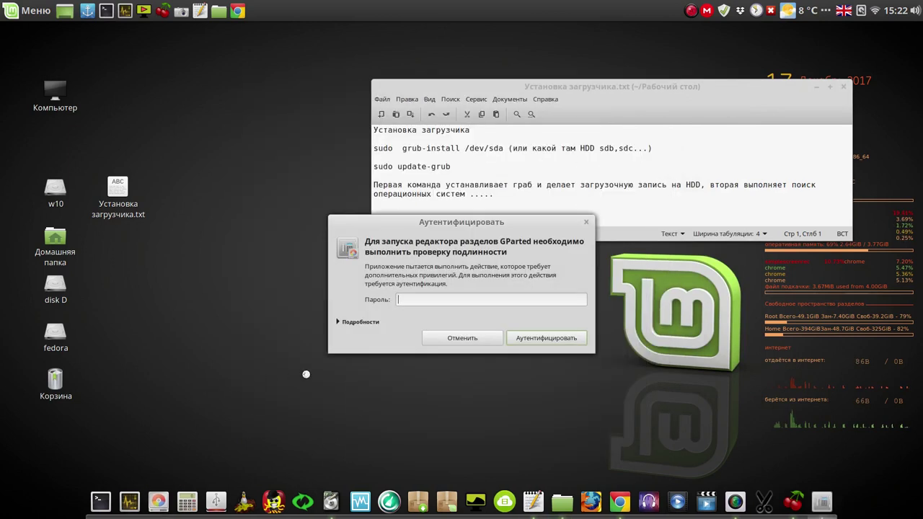
type("1")
left_click(538, 338)
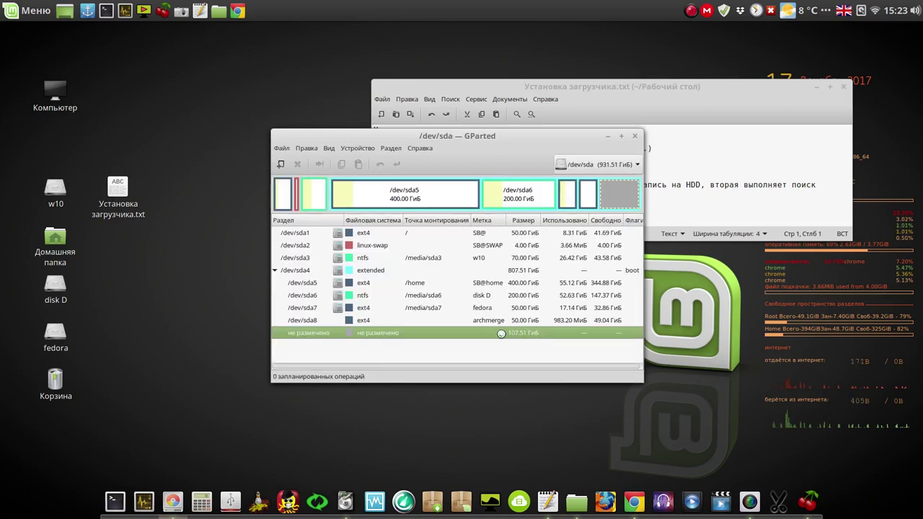
left_click(495, 322)
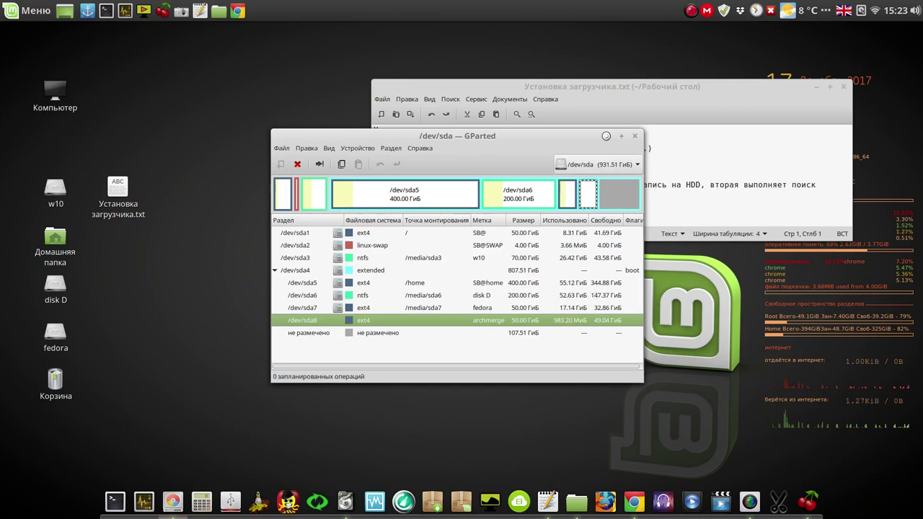
left_click(608, 136)
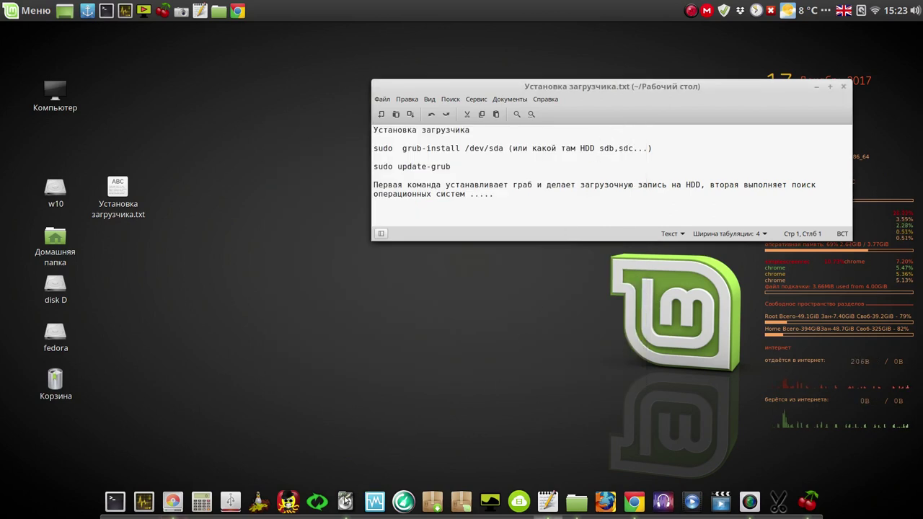
Return to qt5-fsarchiver and restore archmerge-1-5-12-2017.fsa from /home to sda8, continuing despite the partition mismatch
left_click(345, 501)
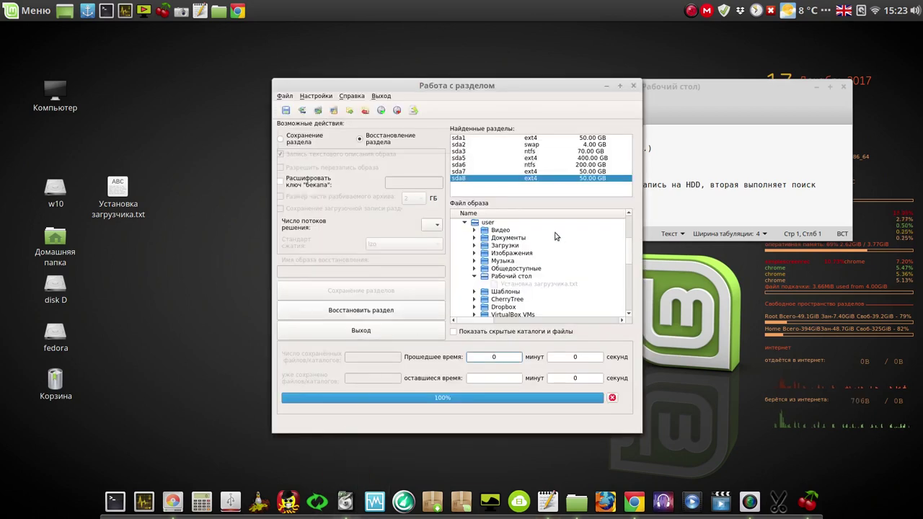
left_click_drag(628, 259, 628, 250)
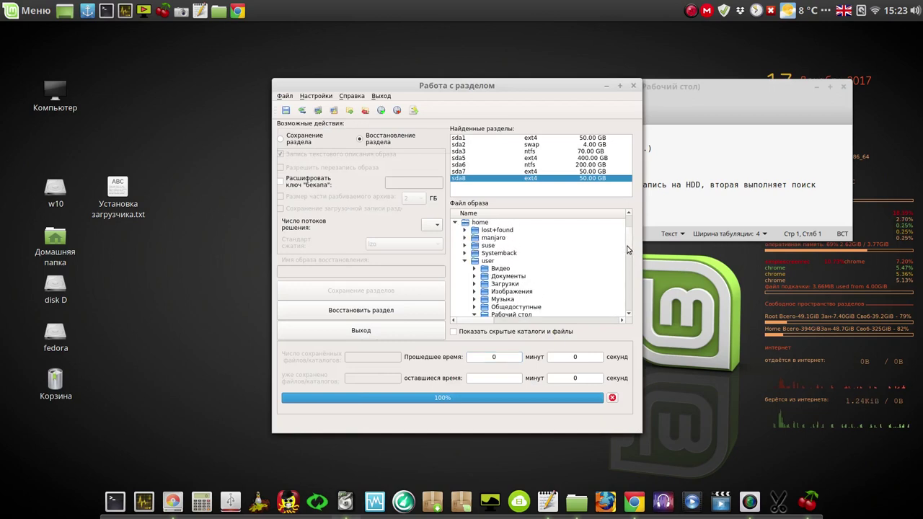
left_click(487, 225)
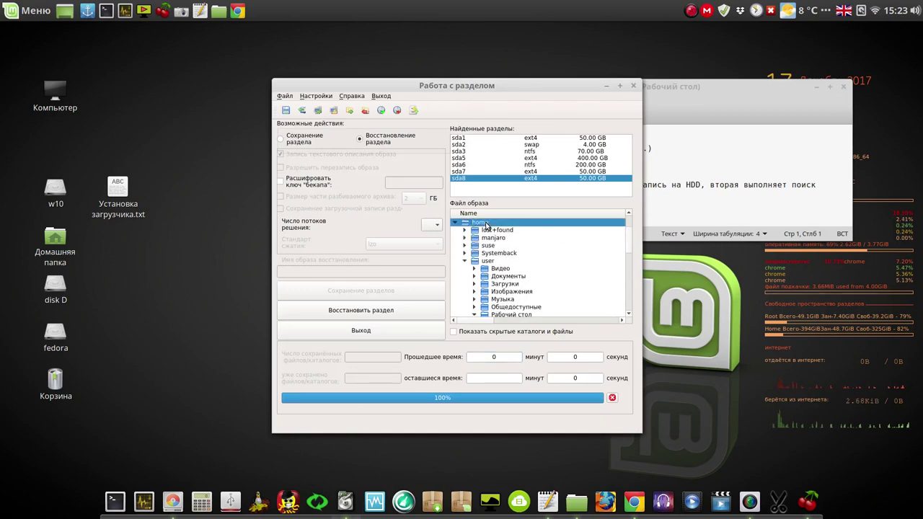
left_click(465, 261)
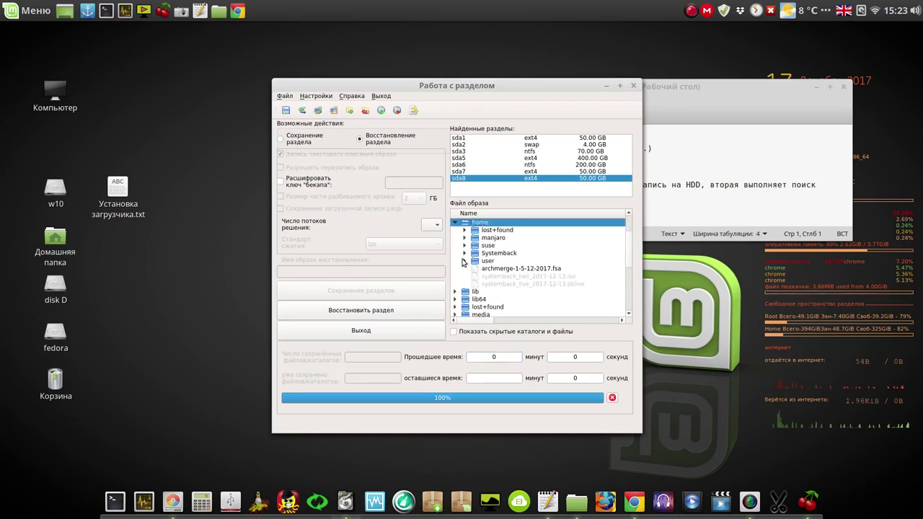
left_click(545, 269)
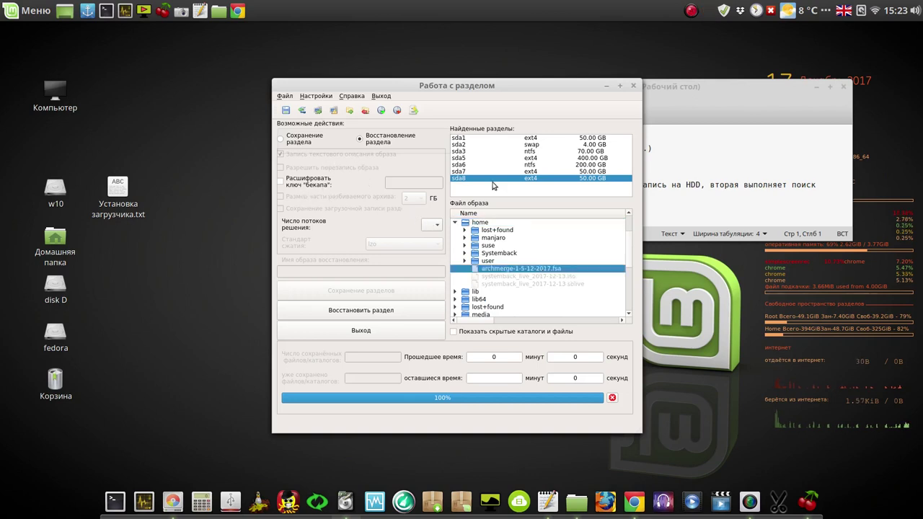
left_click(369, 314)
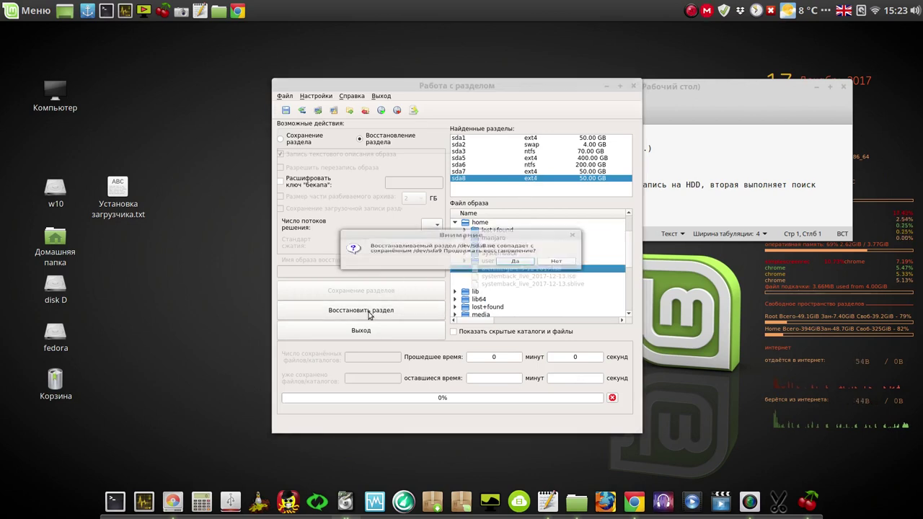
left_click(515, 265)
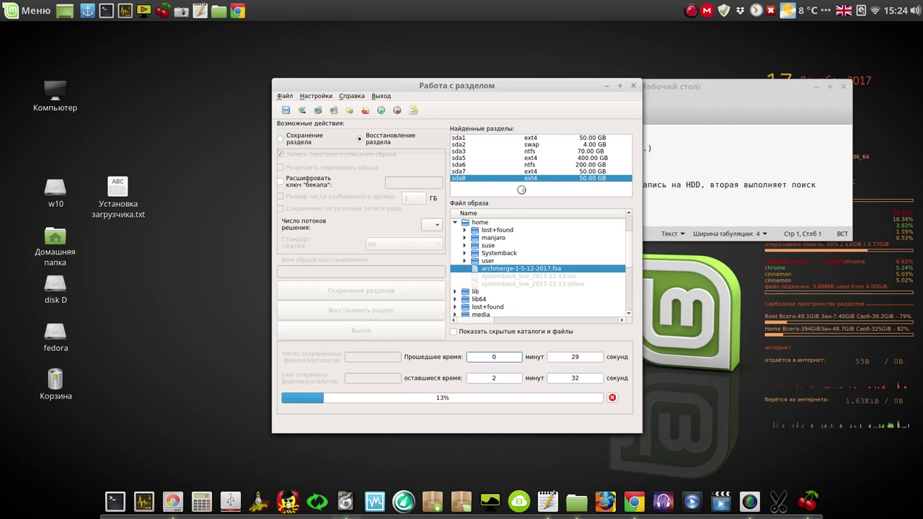
Bring GParted back and arrange it beside the partition restore window so both are visible
left_click_drag(534, 84, 784, 63)
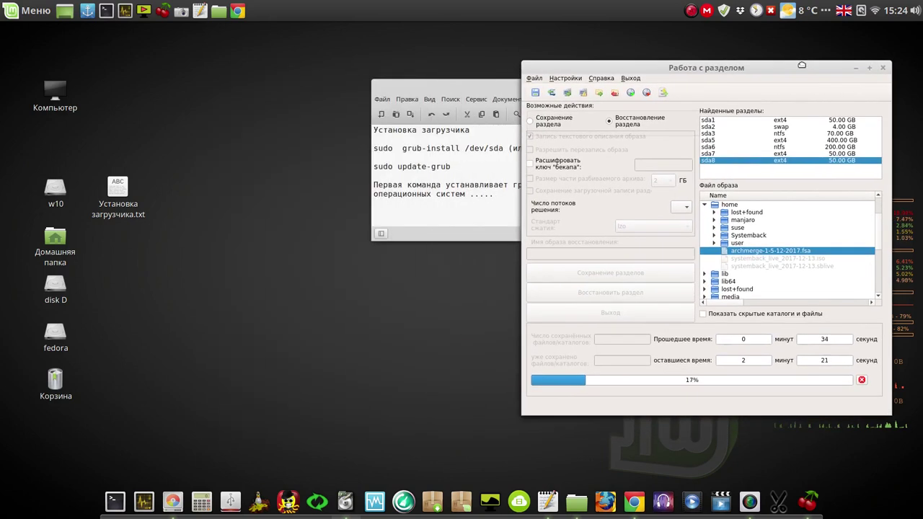
left_click(173, 502)
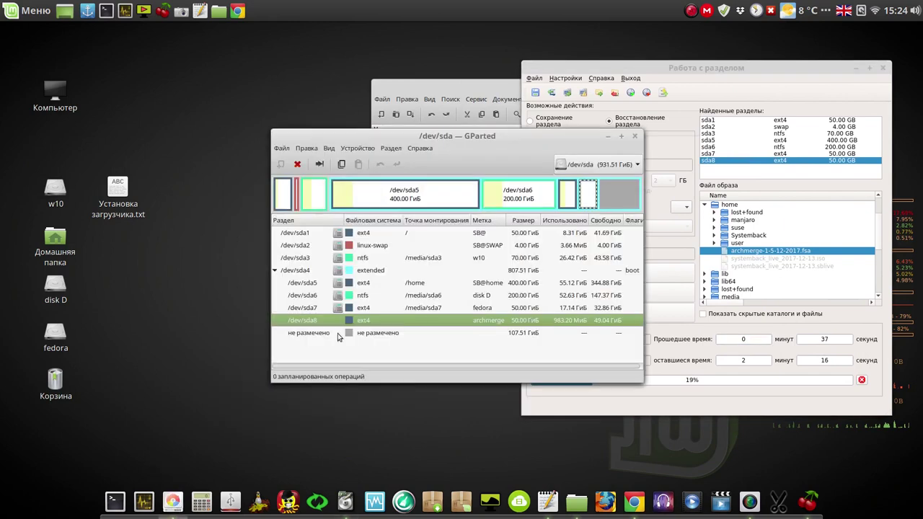
left_click_drag(525, 139, 332, 143)
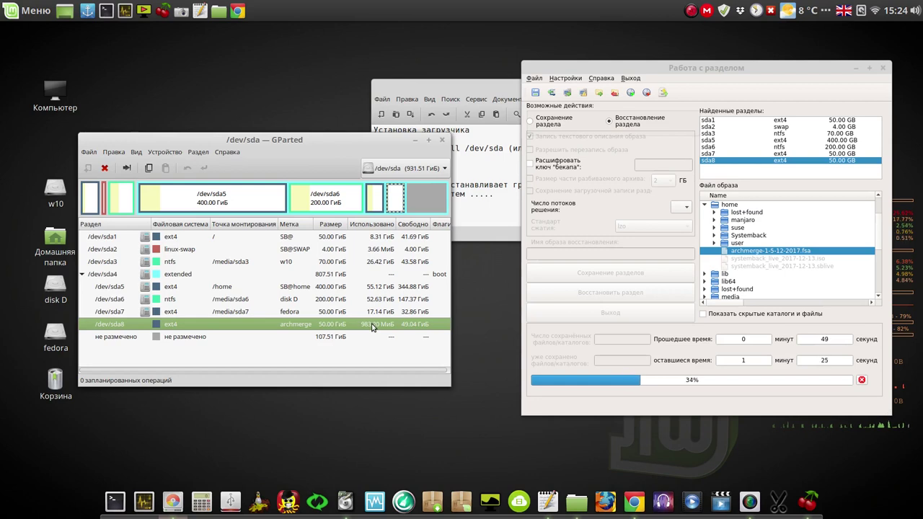
left_click(691, 12)
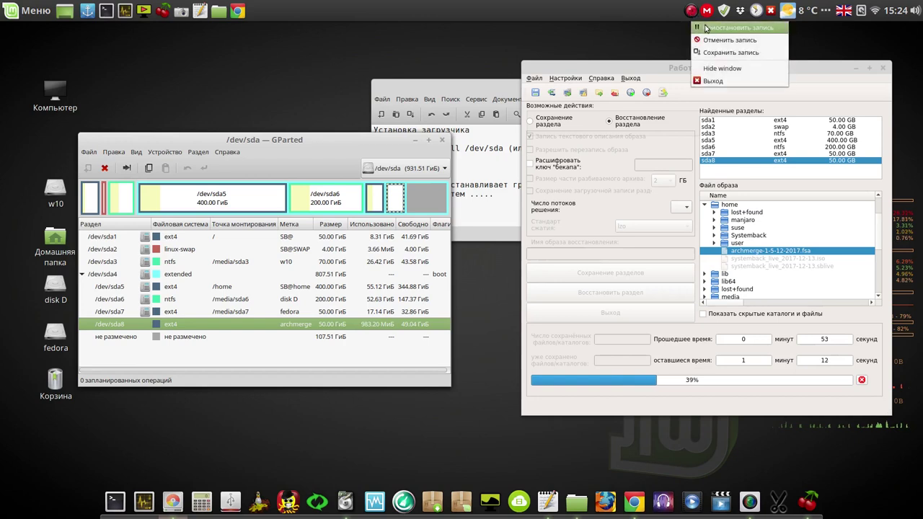
left_click(707, 27)
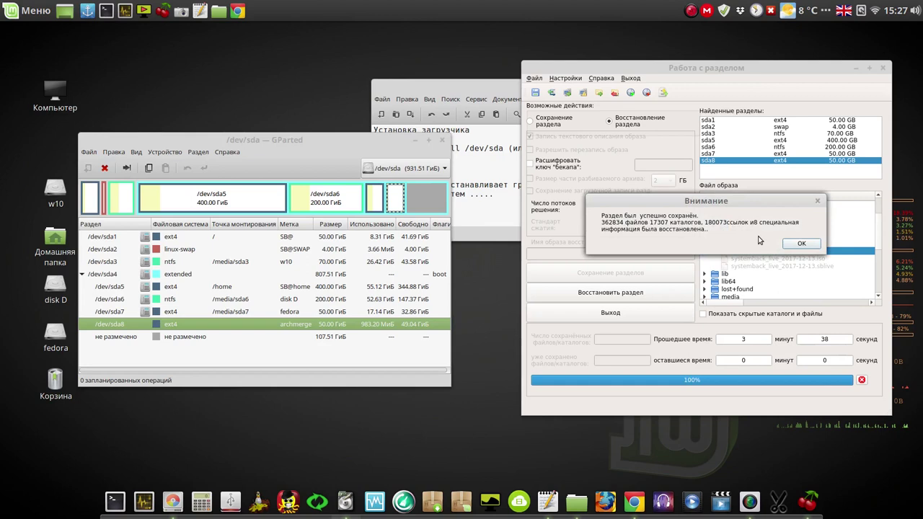
Acknowledge the end of the partition restore and close the qt5-fsarchiver window
left_click(803, 246)
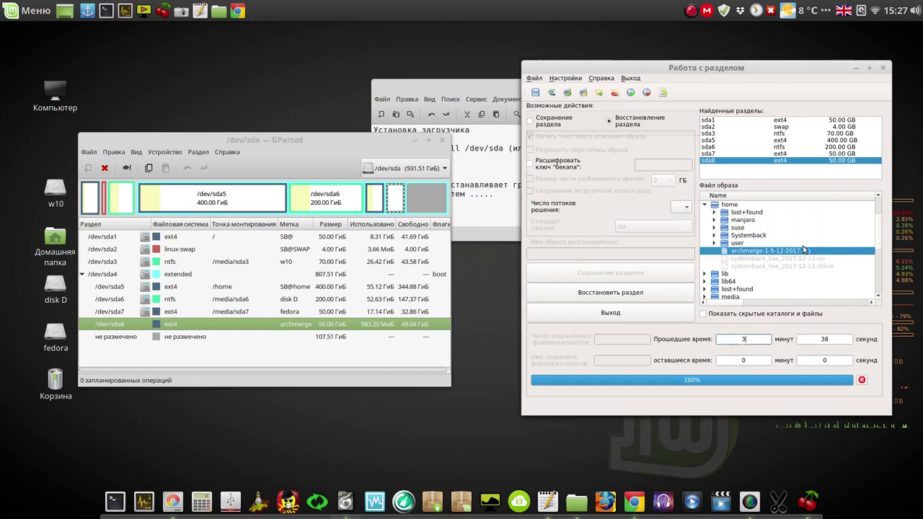
left_click(882, 68)
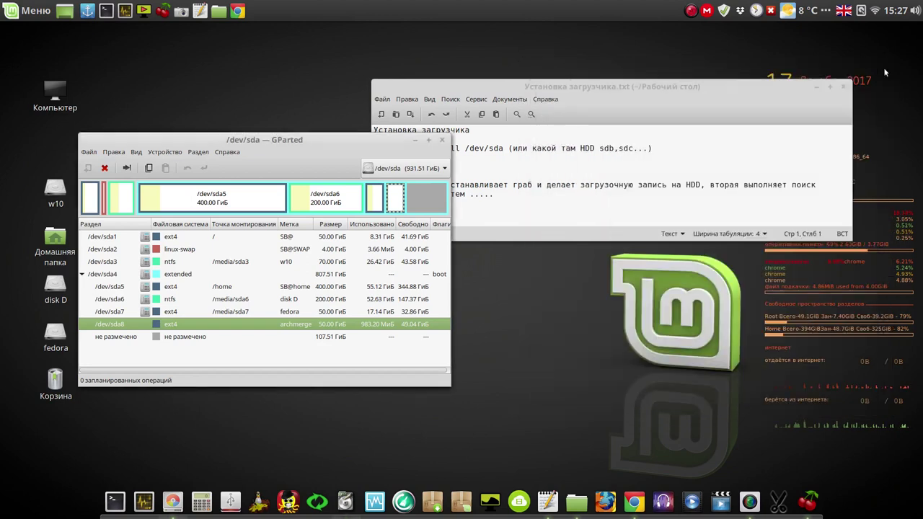
Rescan the devices in GParted and set the file system label of /dev/sda8 to archmerge
left_click(89, 152)
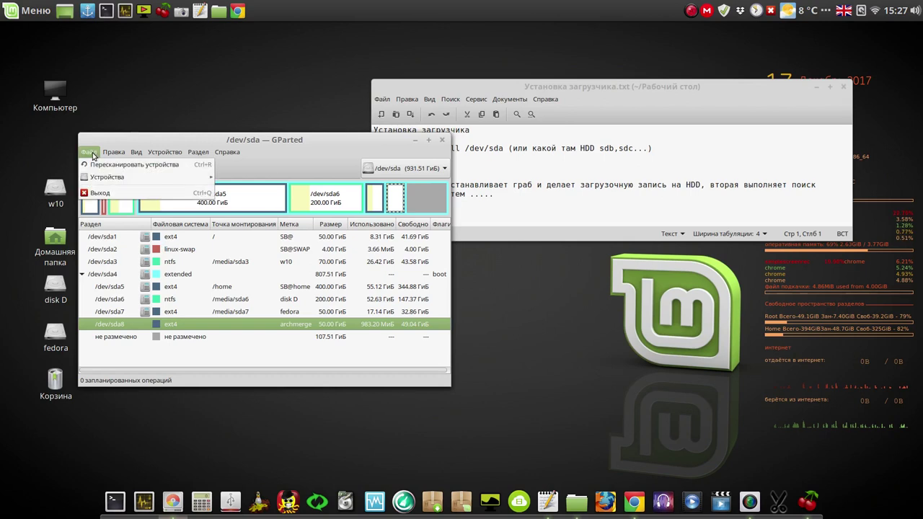
left_click(93, 168)
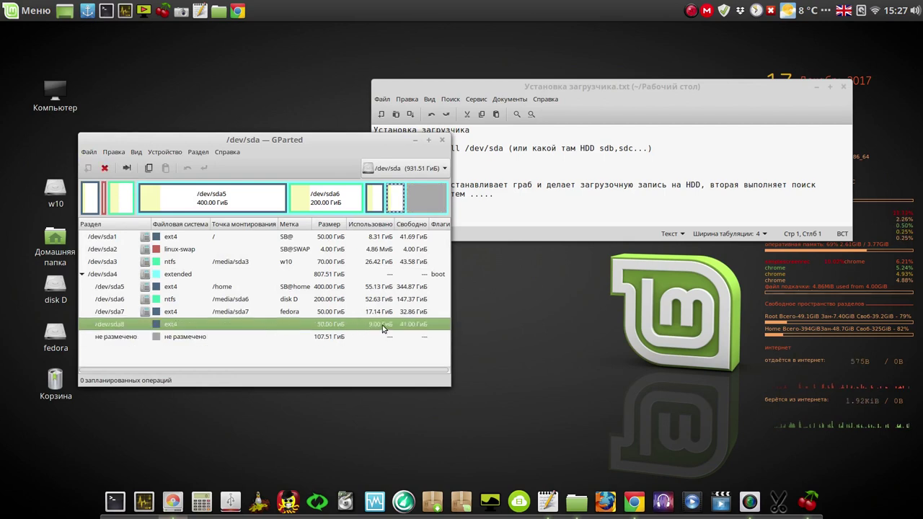
right_click(293, 328)
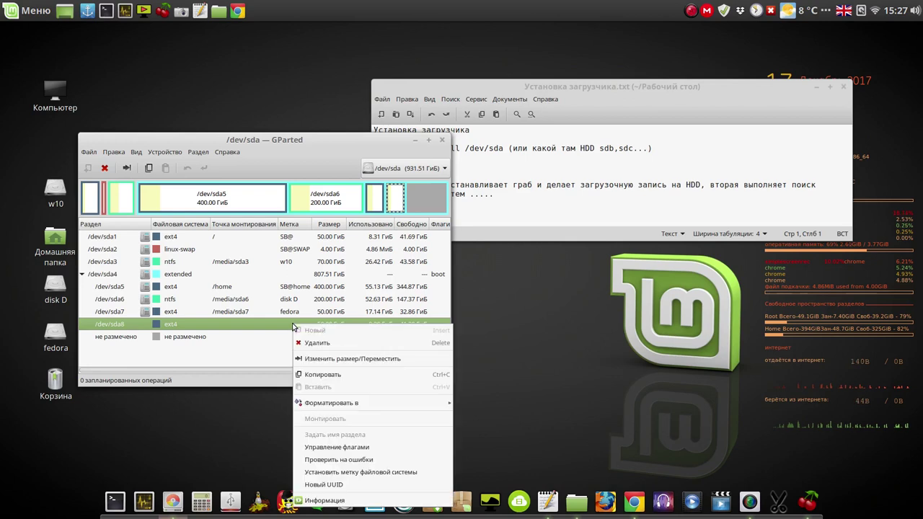
left_click(357, 473)
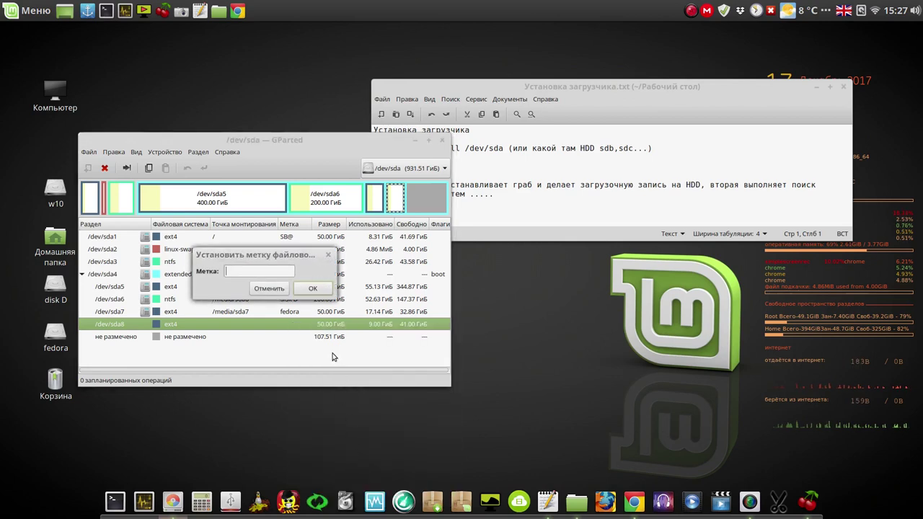
type("archm")
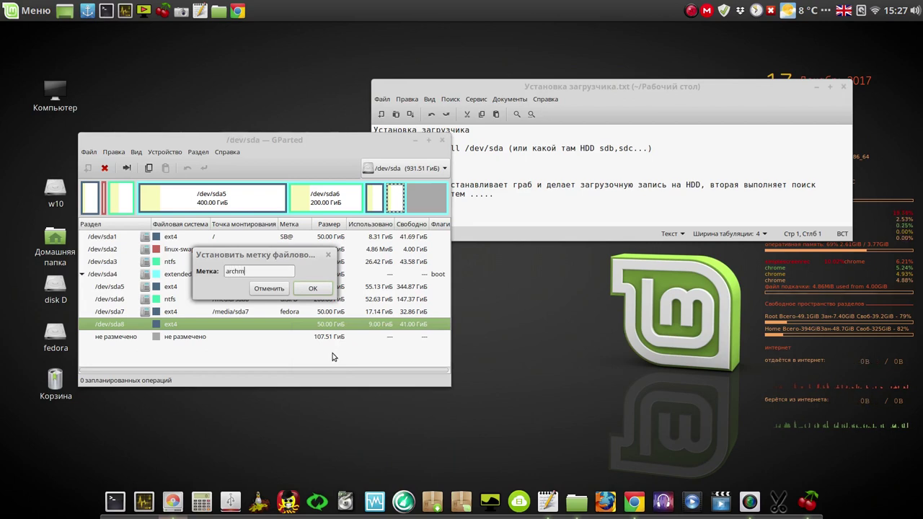
type("erge")
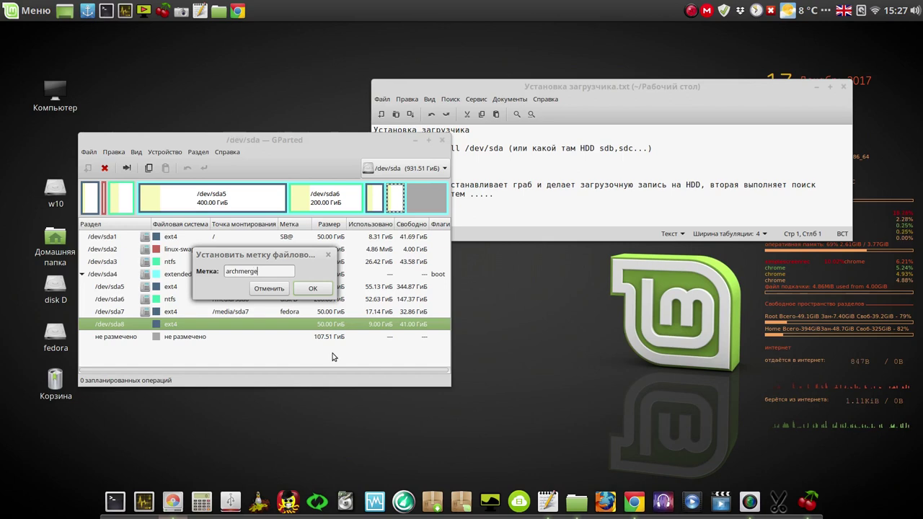
left_click(313, 289)
Apply the pending label operation on /dev/sda8, select that partition to check it, and minimize GParted
left_click(203, 168)
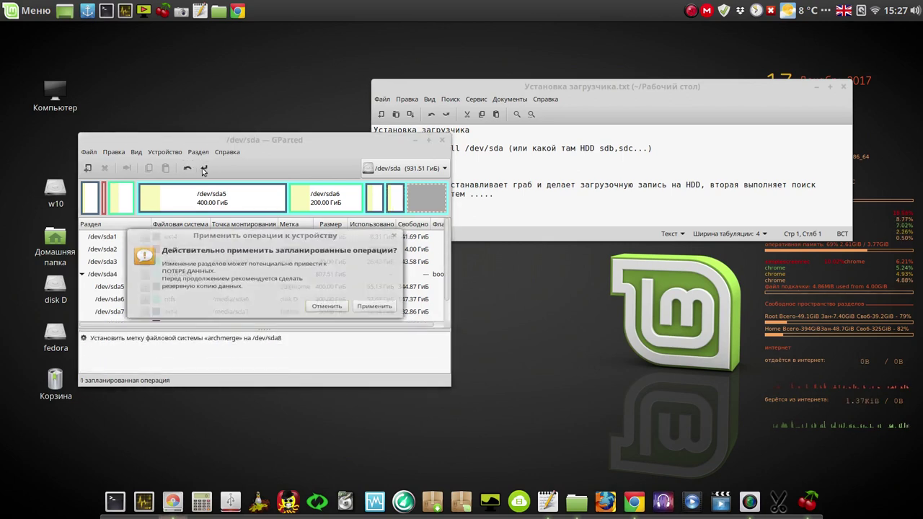
left_click(368, 308)
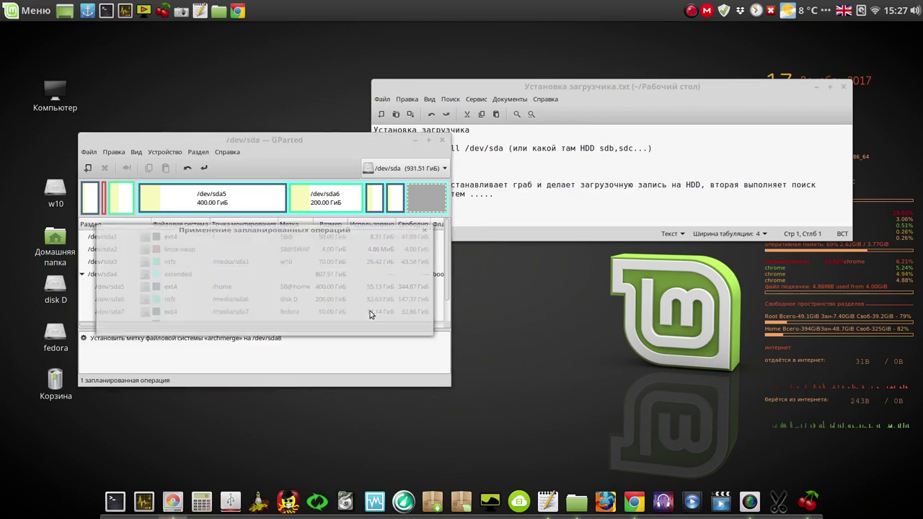
left_click(387, 344)
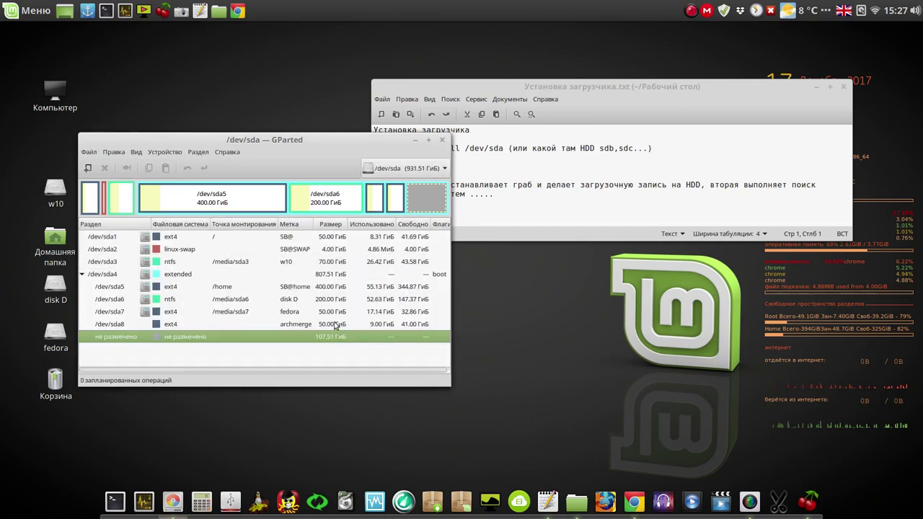
left_click(322, 329)
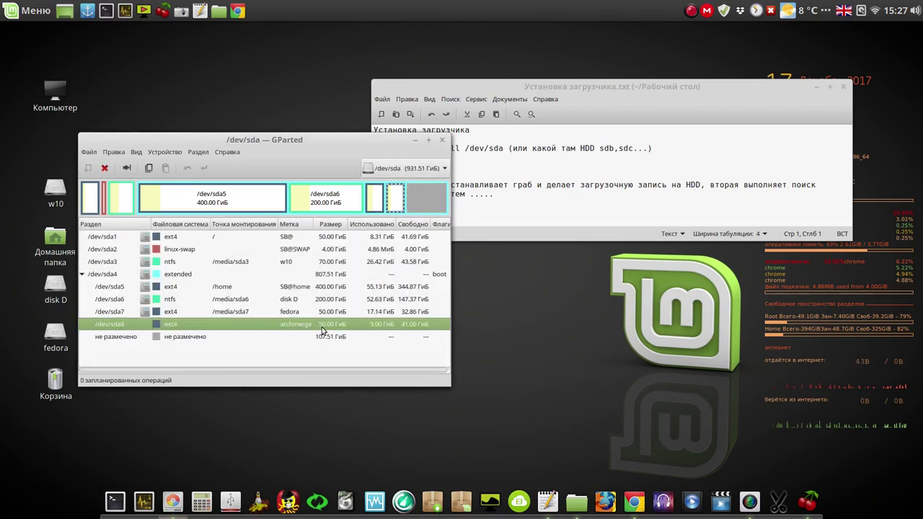
left_click(415, 141)
Place a new terminal beside the bootloader instructions text file and check the target disk's device name in GParted
left_click_drag(482, 81, 545, 42)
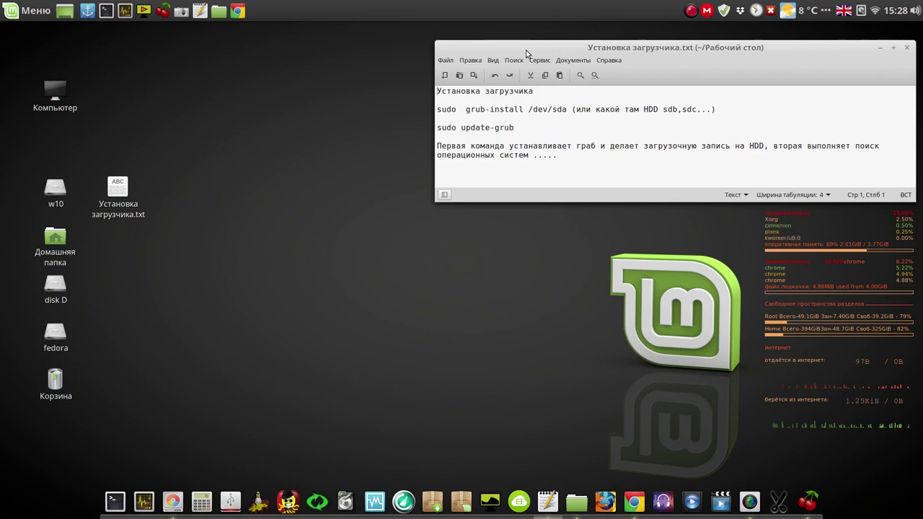
left_click(106, 11)
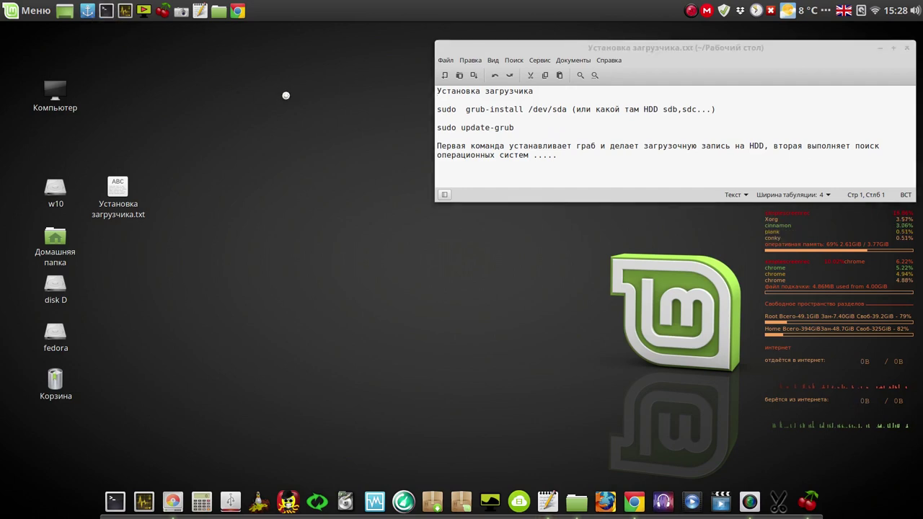
left_click_drag(432, 140, 168, 68)
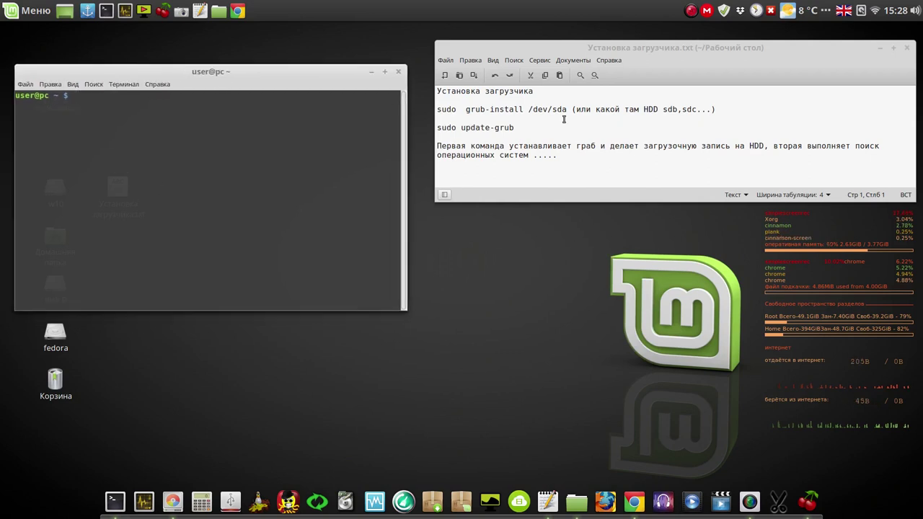
left_click(173, 503)
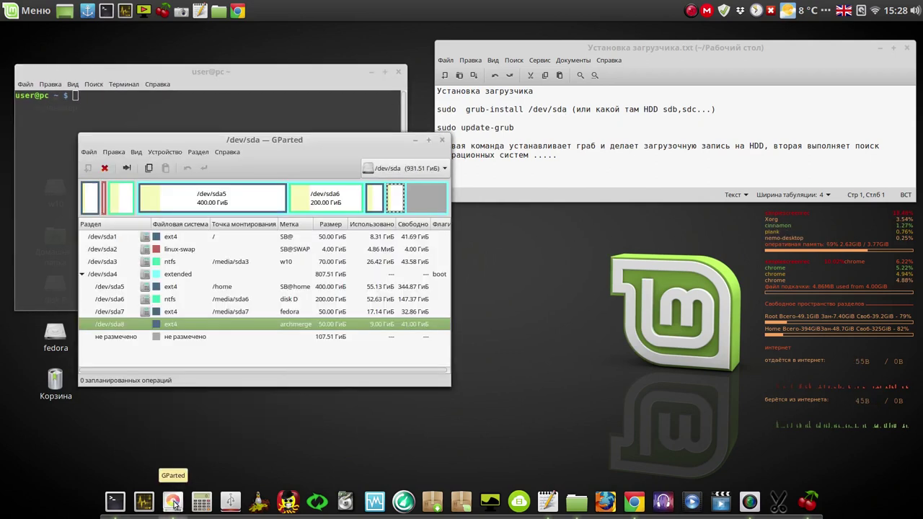
left_click(414, 140)
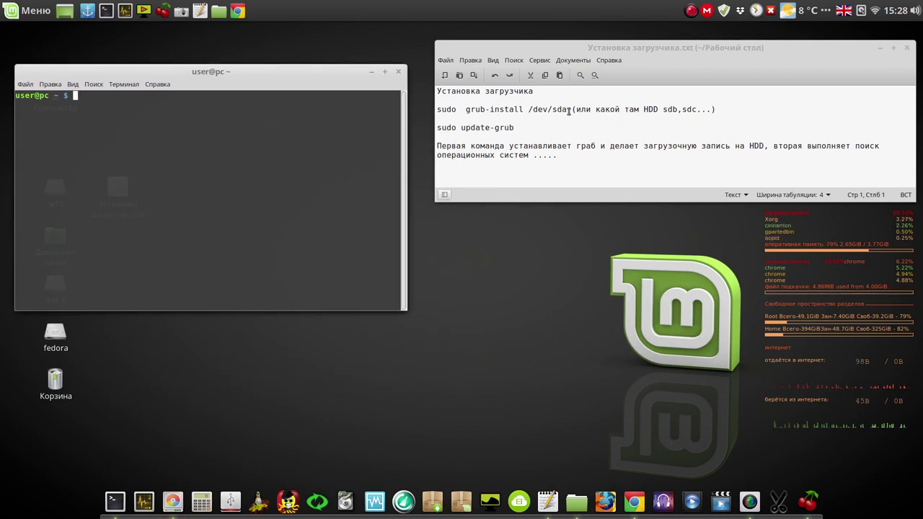
Copy sudo grub-install /dev/sda from the instructions into the terminal and run it, entering the sudo password
left_click_drag(568, 111, 436, 111)
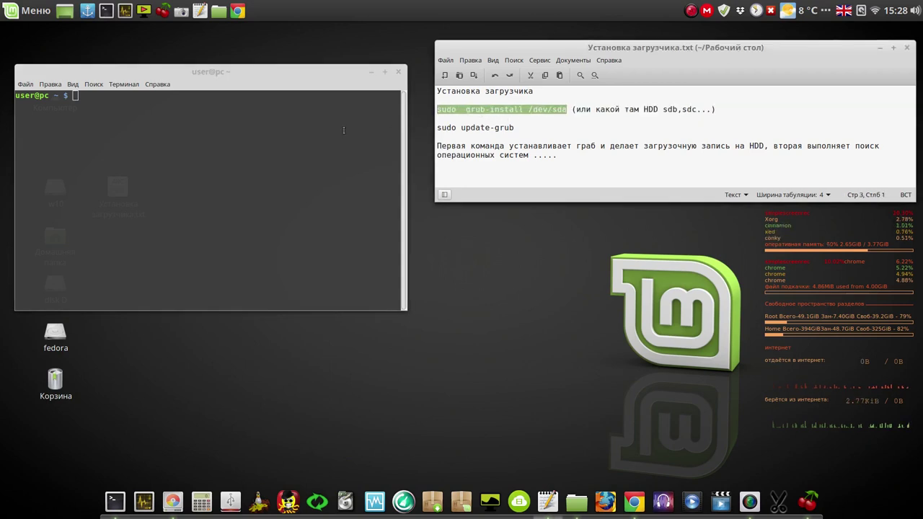
middle_click(161, 140)
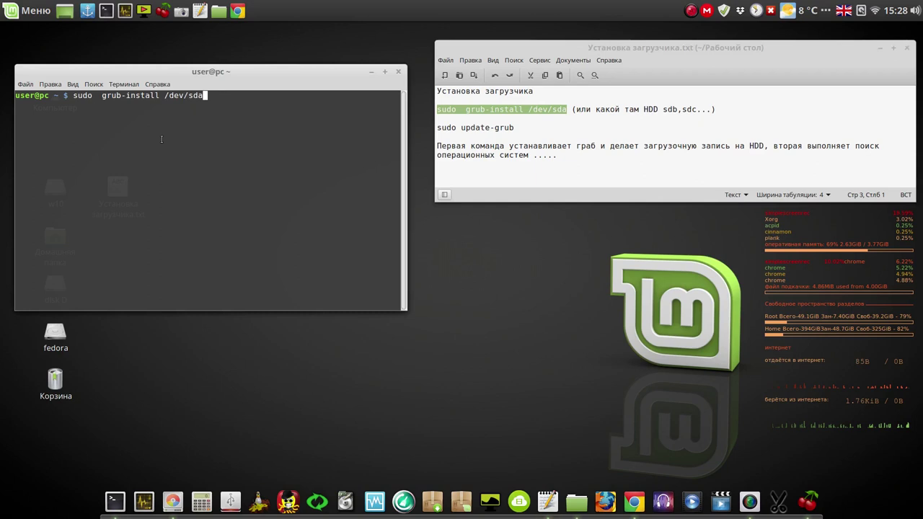
key("Return")
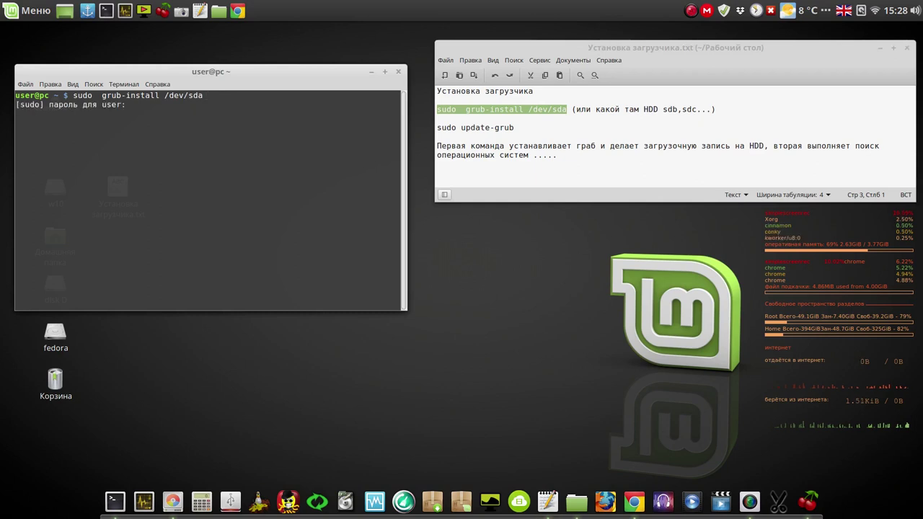
key("Return")
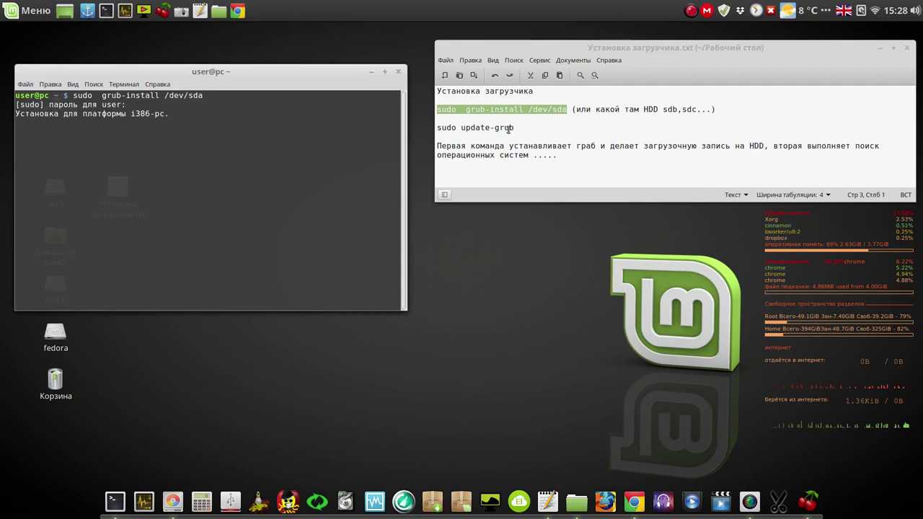
Copy sudo update-grub from the instructions file into the terminal and run it
left_click_drag(515, 128, 438, 128)
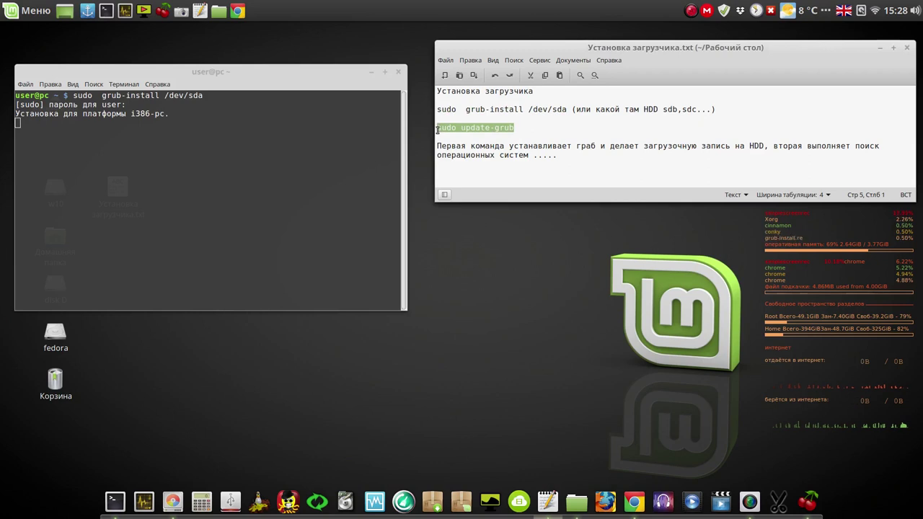
middle_click(230, 175)
key("Return")
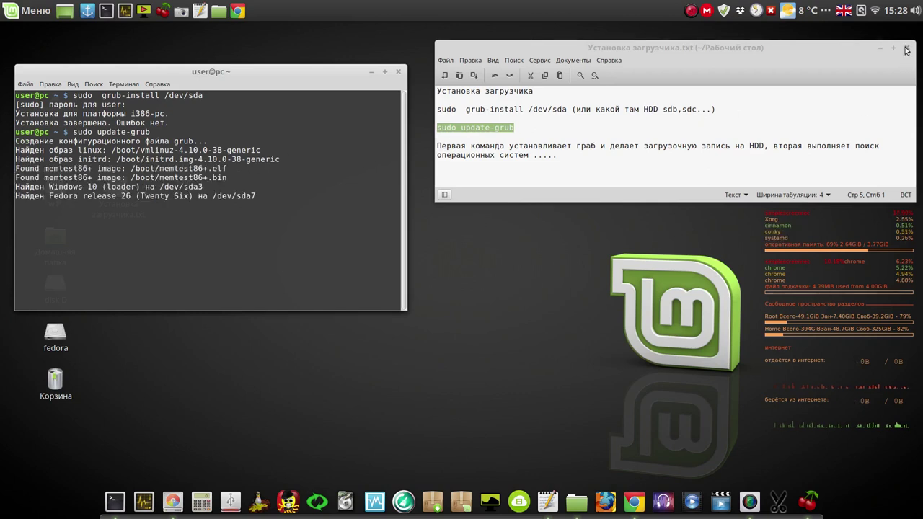
Close the bootloader instructions file, review the update-grub output, and close the terminal
left_click(907, 48)
left_click_drag(331, 68, 438, 48)
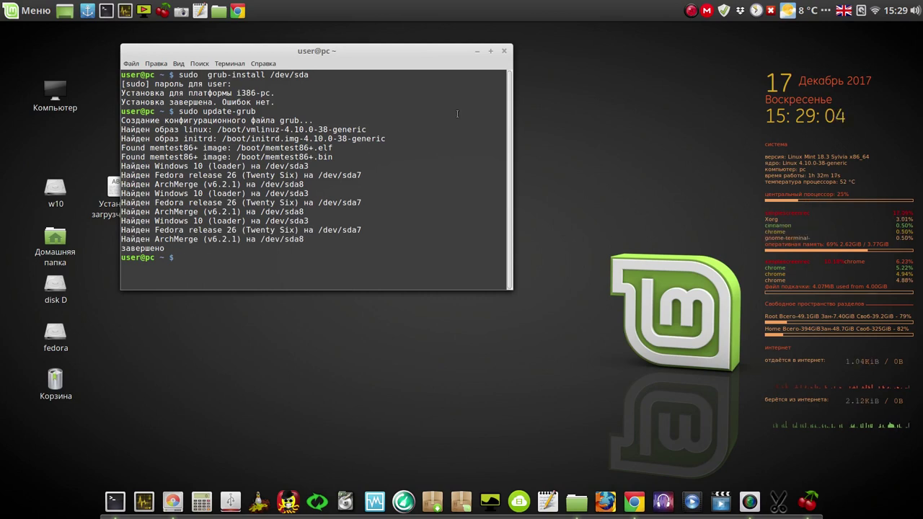
left_click(505, 52)
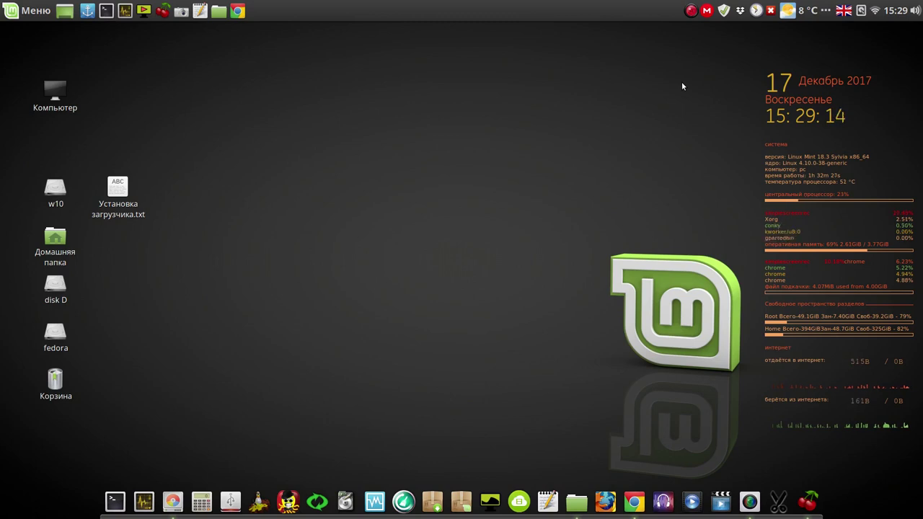
left_click(691, 12)
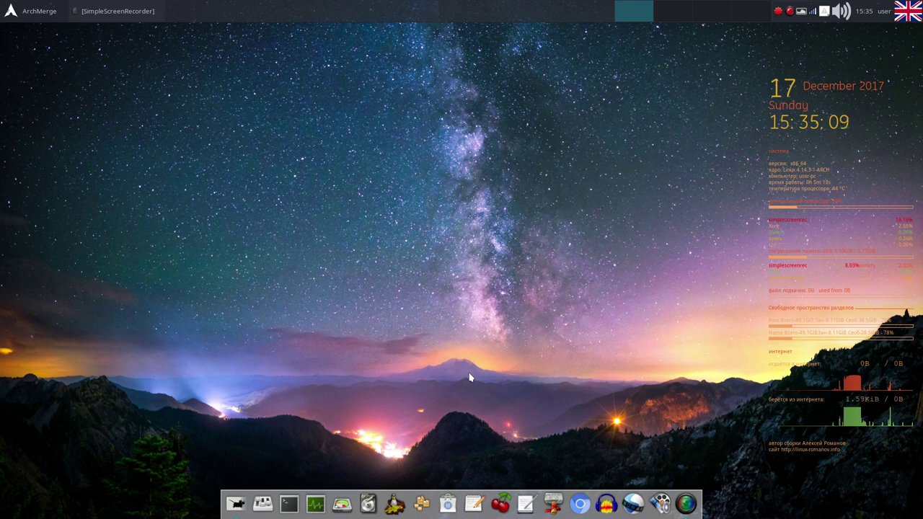
In the booted ArchMerge system, look over the application centre and its search field, and close it
left_click(448, 503)
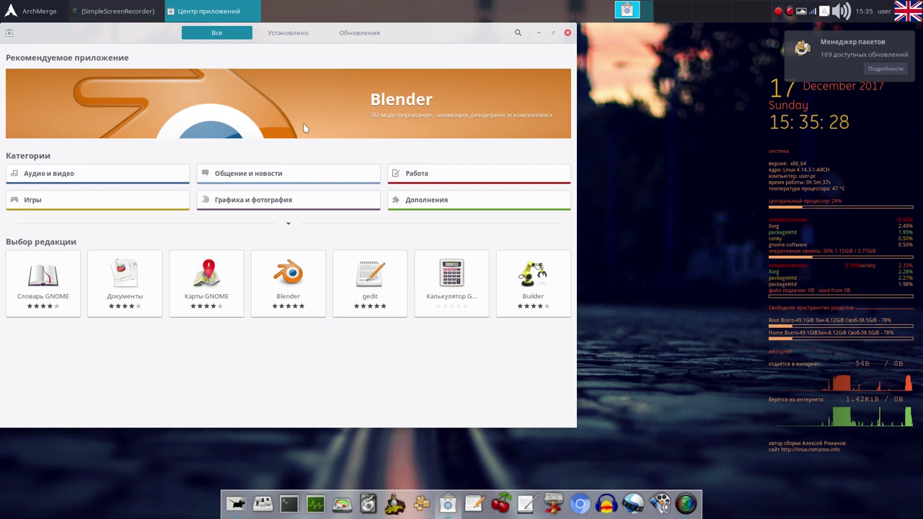
left_click(518, 33)
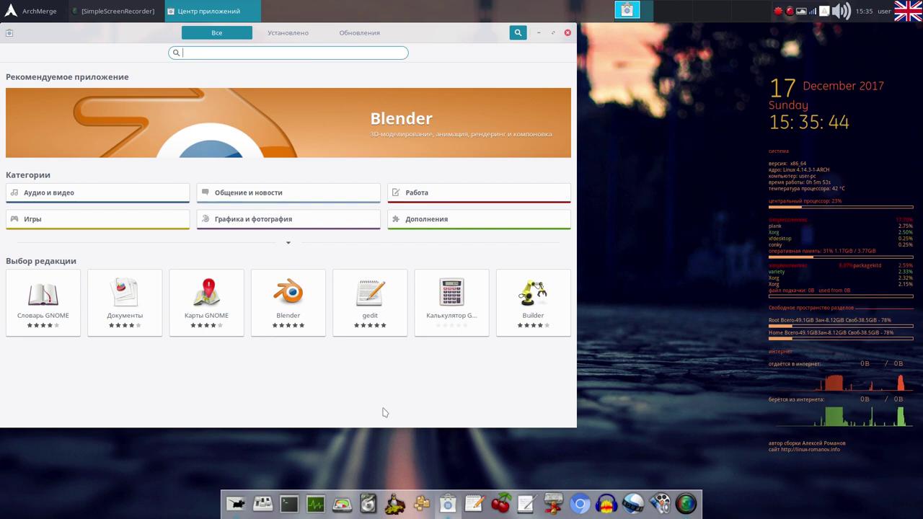
left_click(568, 34)
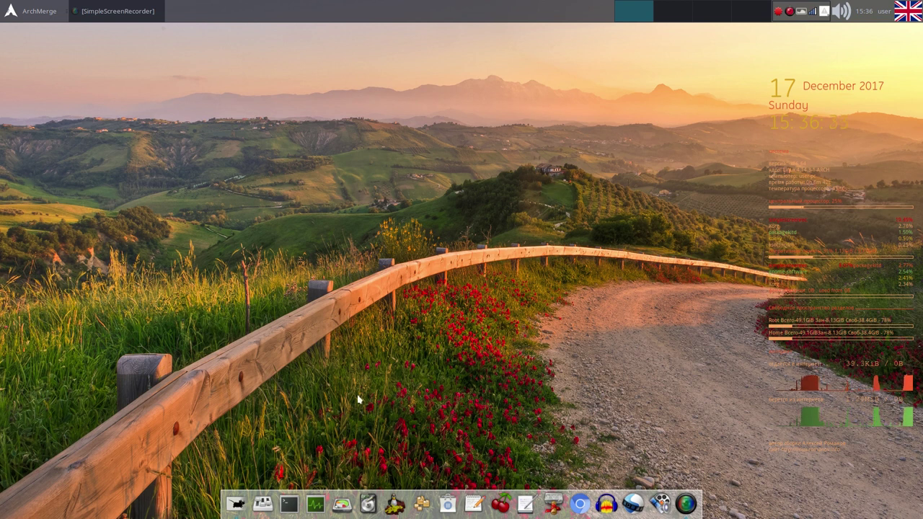
Launch GParted in ArchMerge with the administrator password, enlarge its window, and select the /dev/sda8 partition
left_click(343, 503)
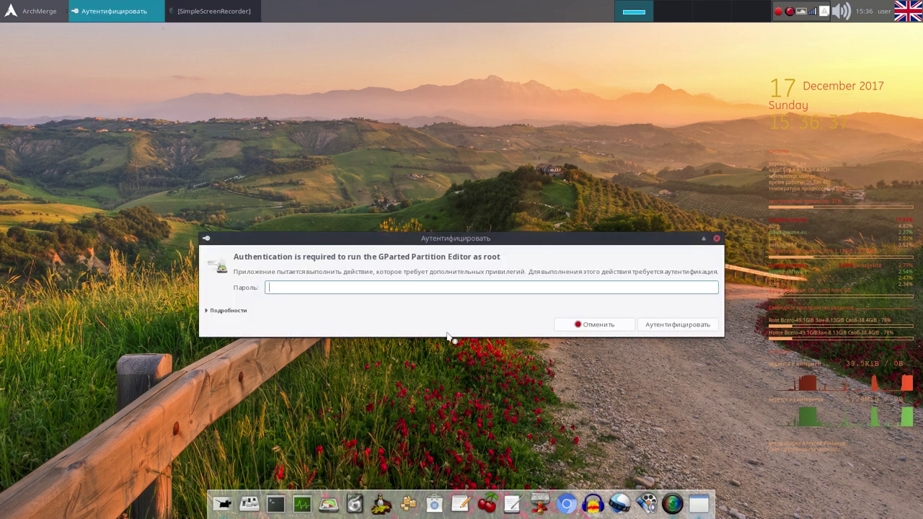
key("Return")
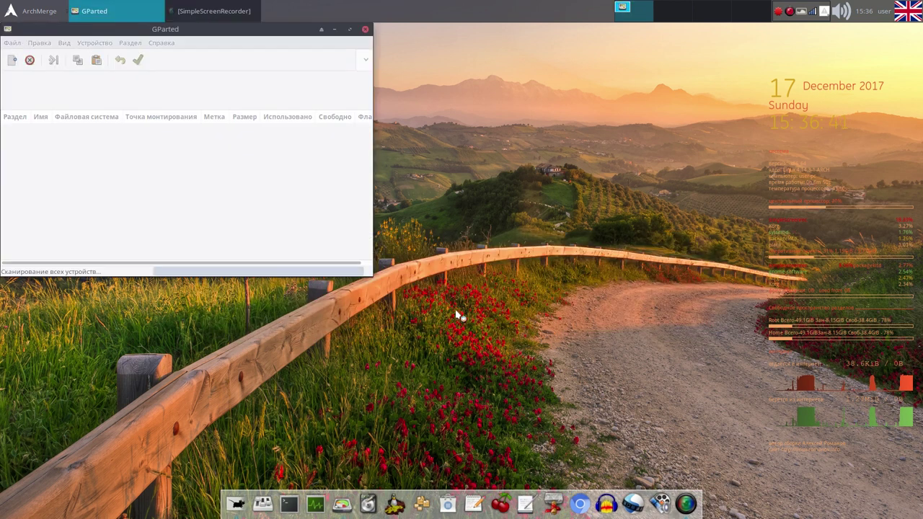
left_click_drag(368, 272, 692, 409)
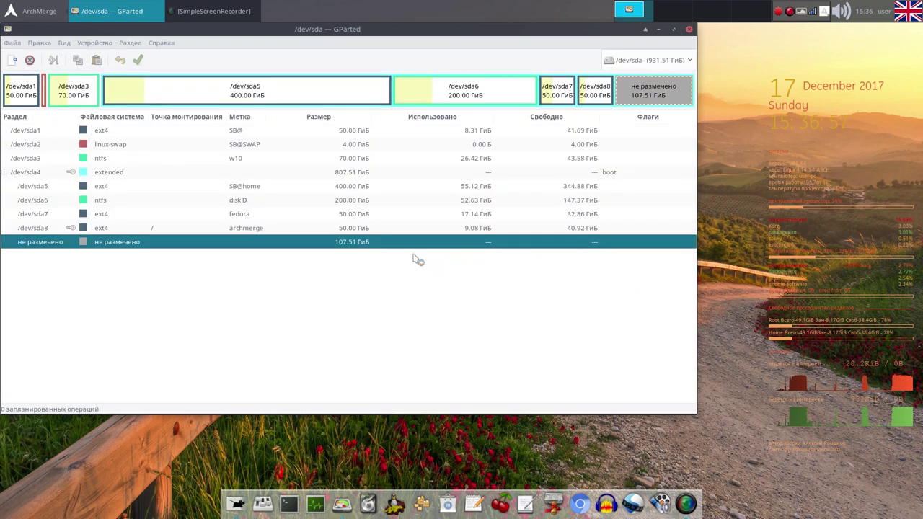
left_click(331, 231)
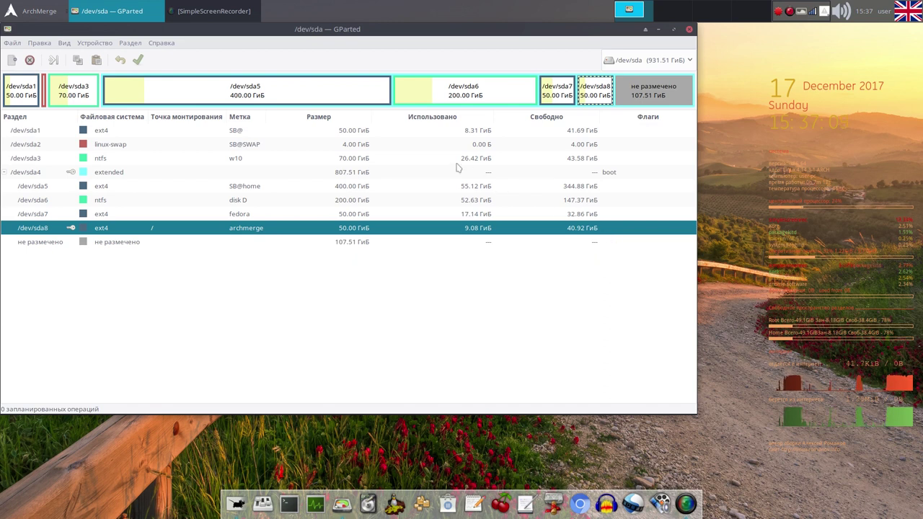
Copy the UUID of the /dev/sda2 linux-swap partition from its information in GParted, and close GParted
left_click(234, 148)
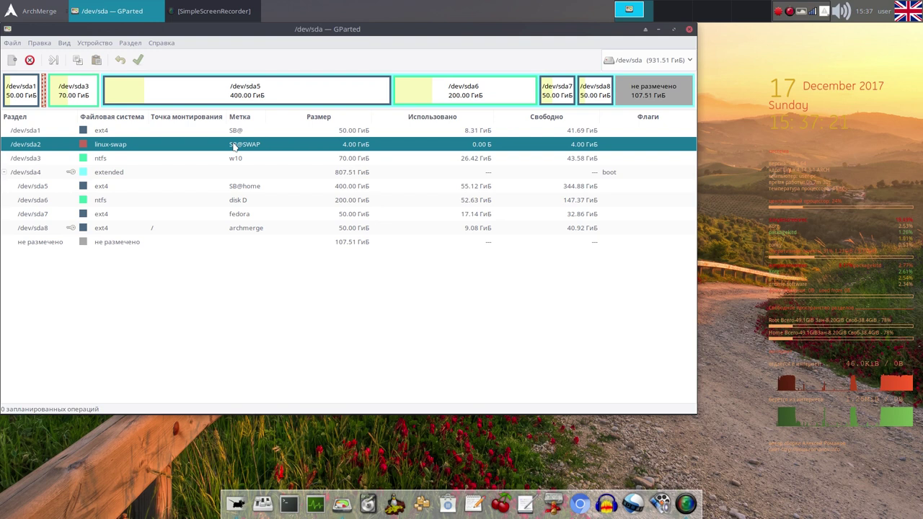
right_click(233, 147)
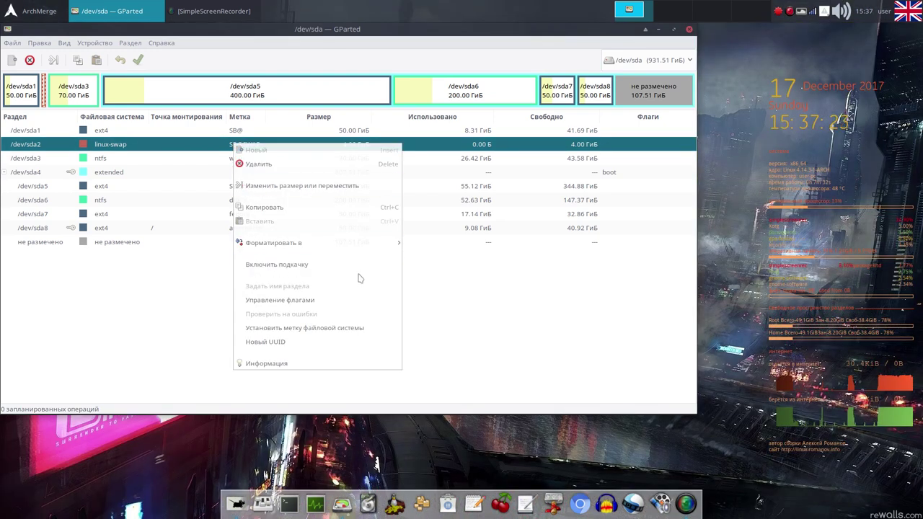
left_click(295, 364)
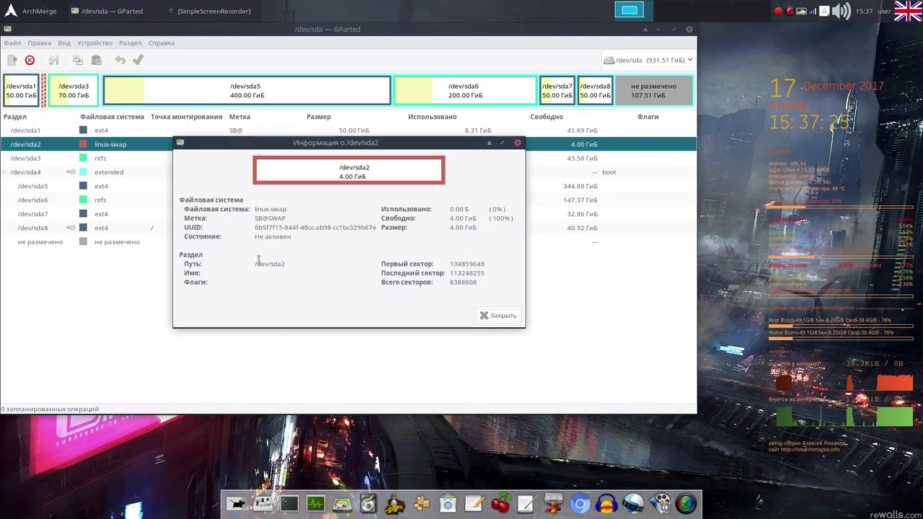
left_click_drag(255, 226, 380, 231)
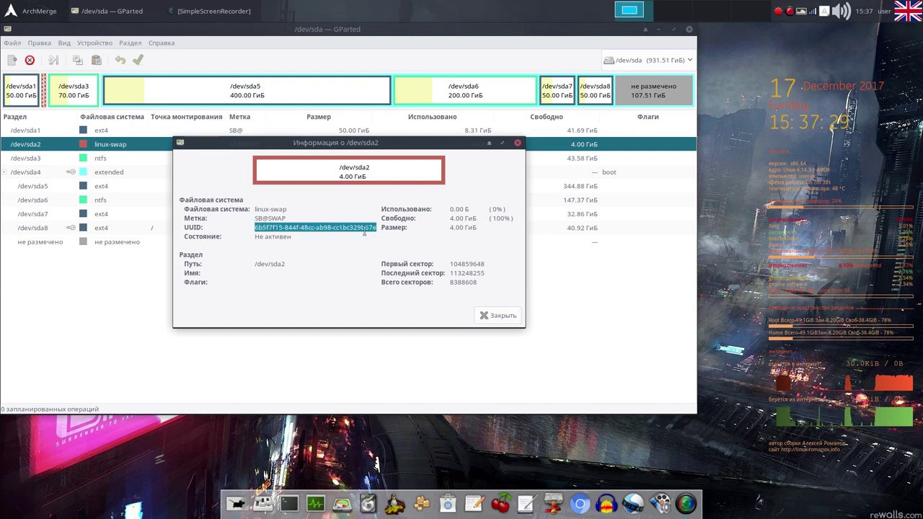
right_click(365, 227)
left_click(388, 252)
left_click(502, 315)
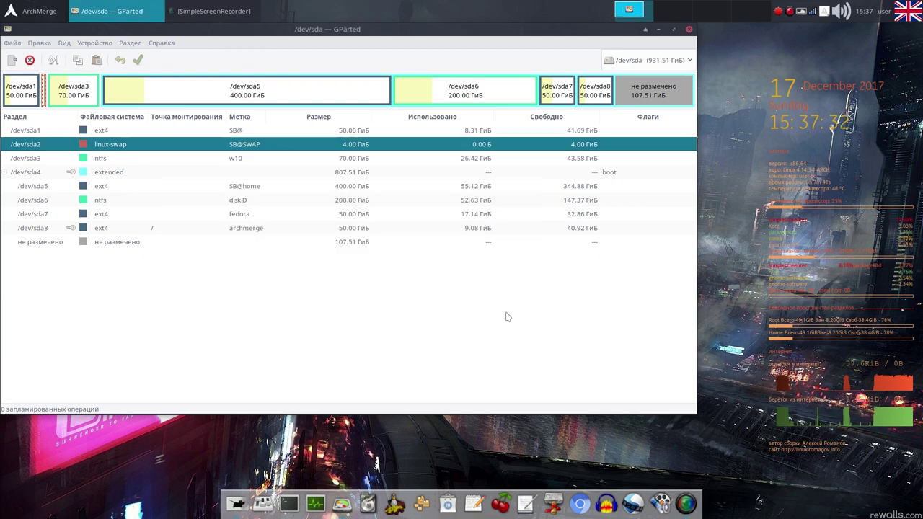
left_click(688, 29)
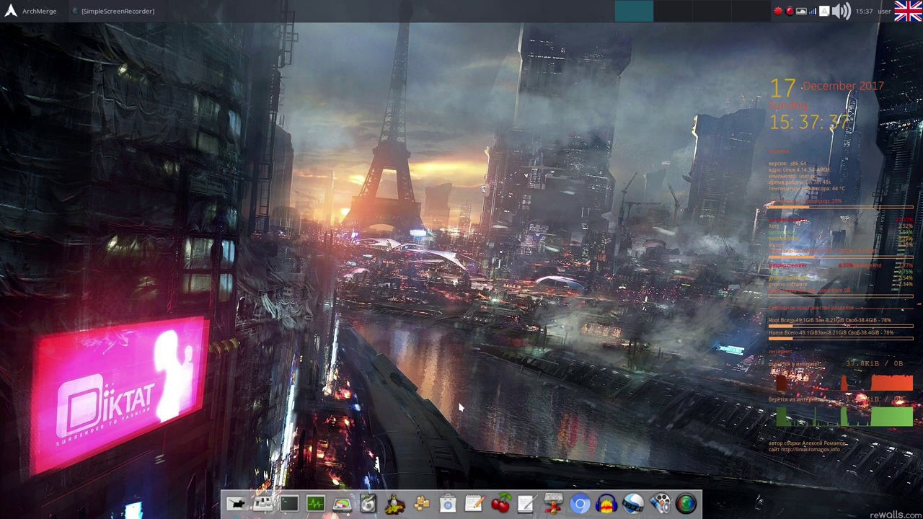
Browse to the file system root in the file manager and open the etc folder as root with the administrator password
left_click(553, 499)
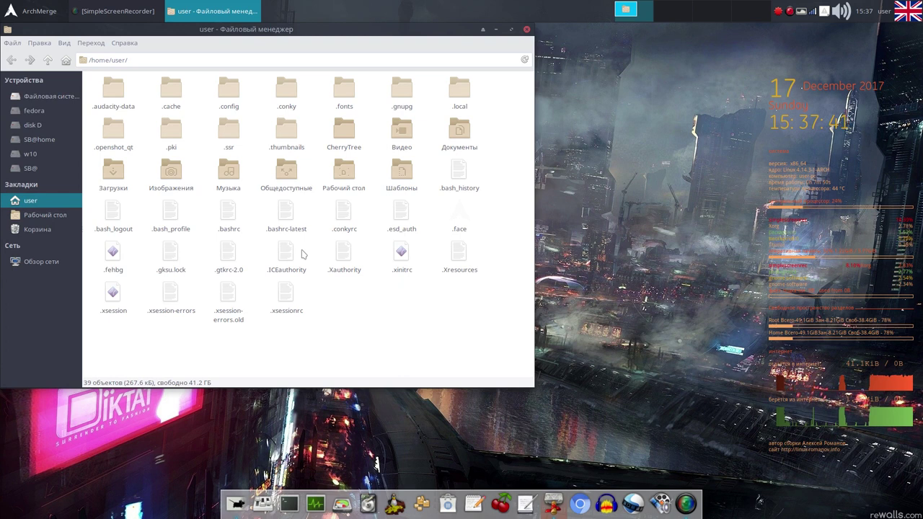
left_click(49, 61)
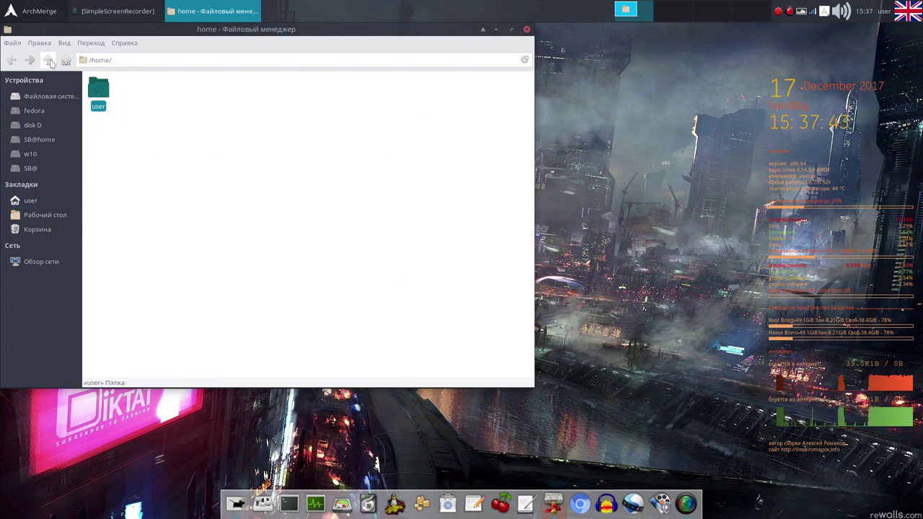
left_click(48, 61)
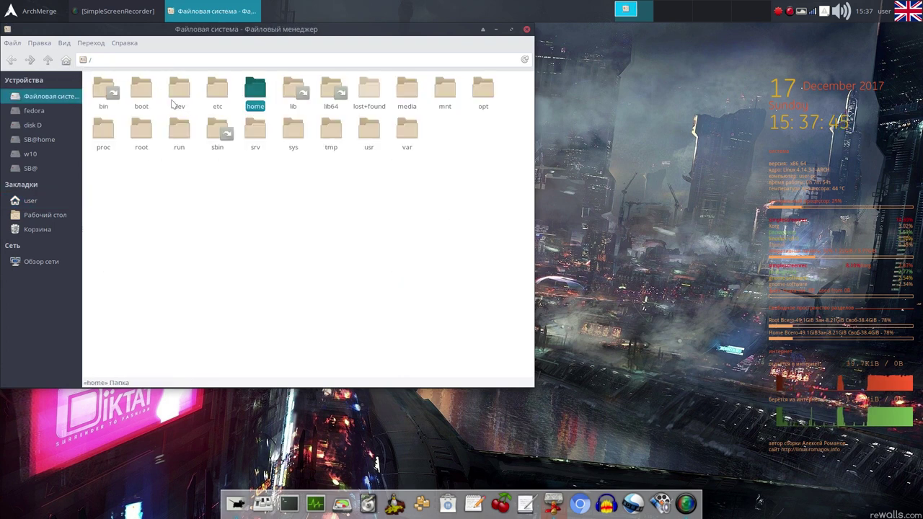
right_click(218, 89)
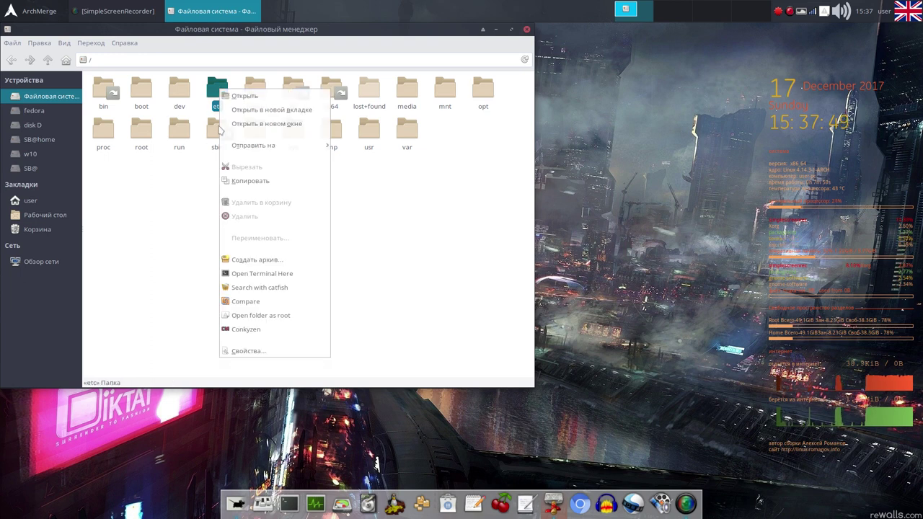
left_click(278, 316)
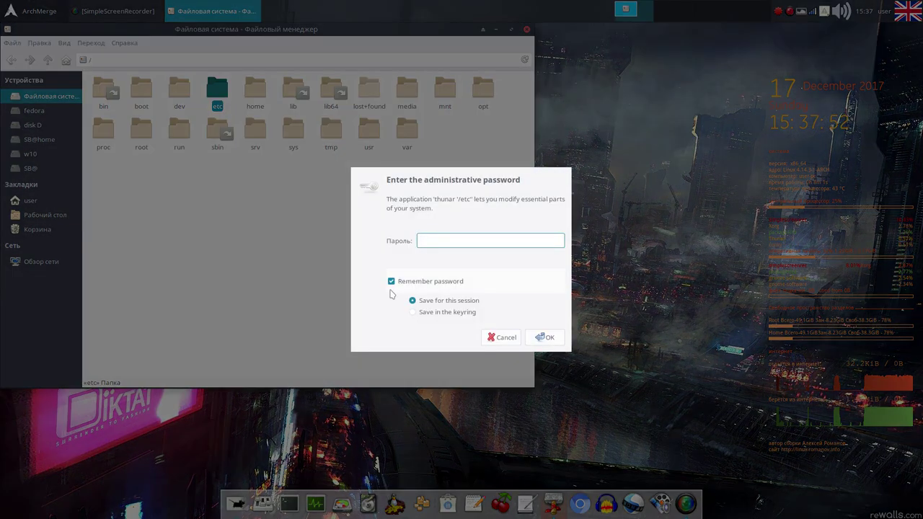
key("Return")
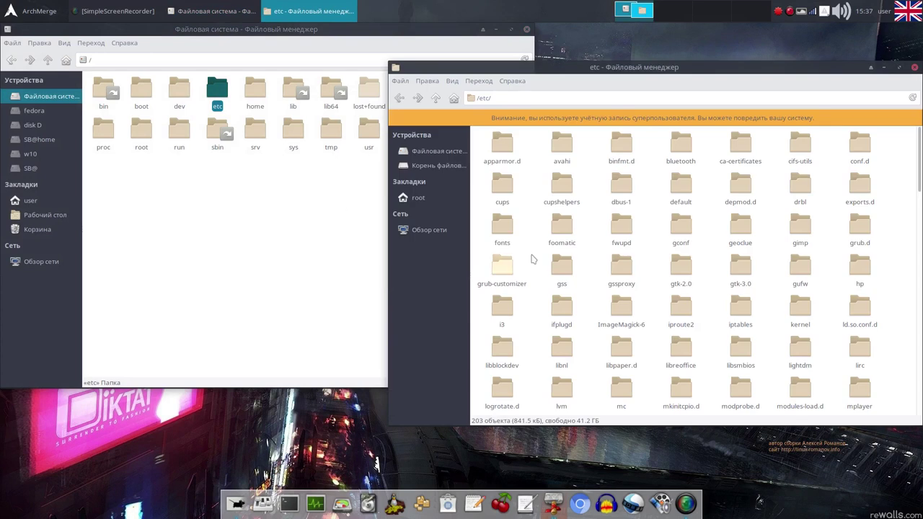
Move the root file manager window clear of the screen edge and open the fstab file from /etc
left_click_drag(625, 69, 384, 39)
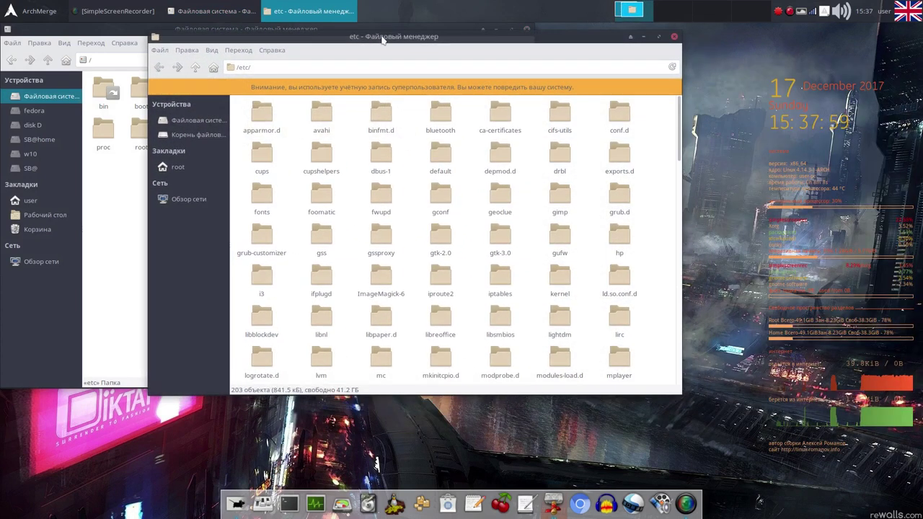
left_click_drag(679, 121, 685, 246)
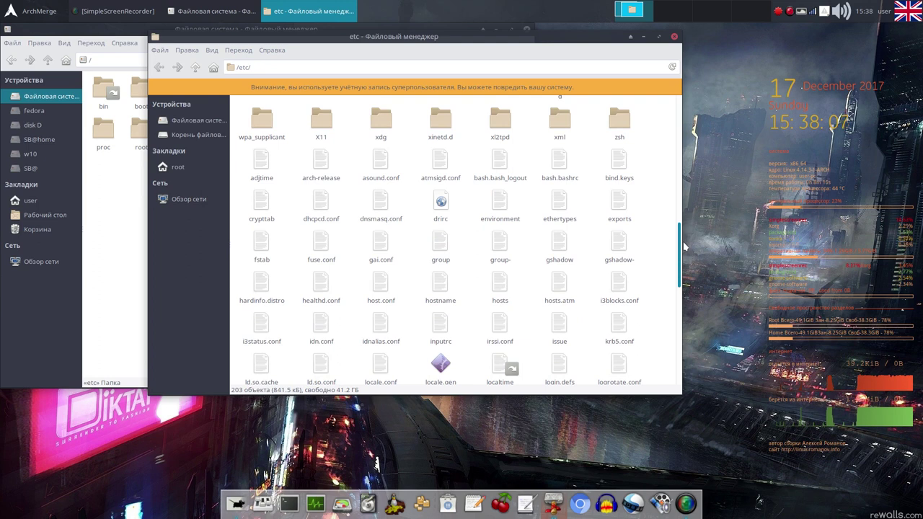
left_click(263, 247)
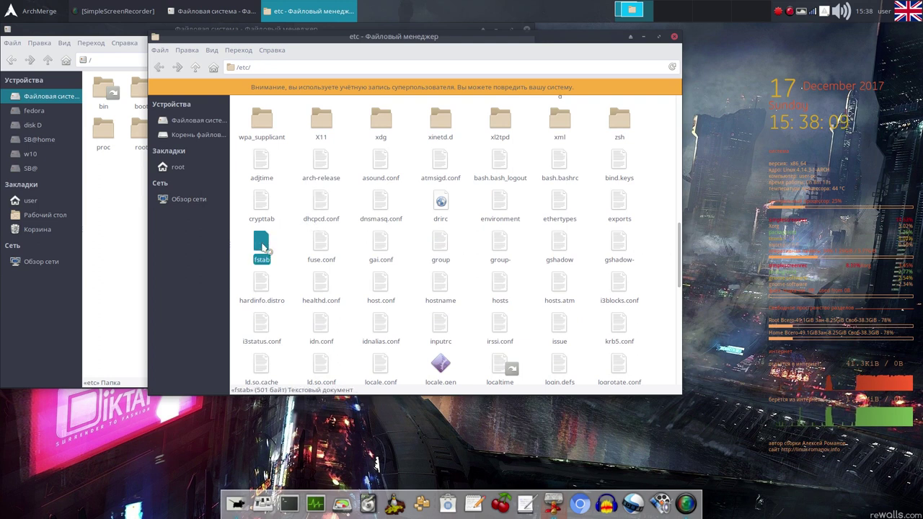
double_click(263, 246)
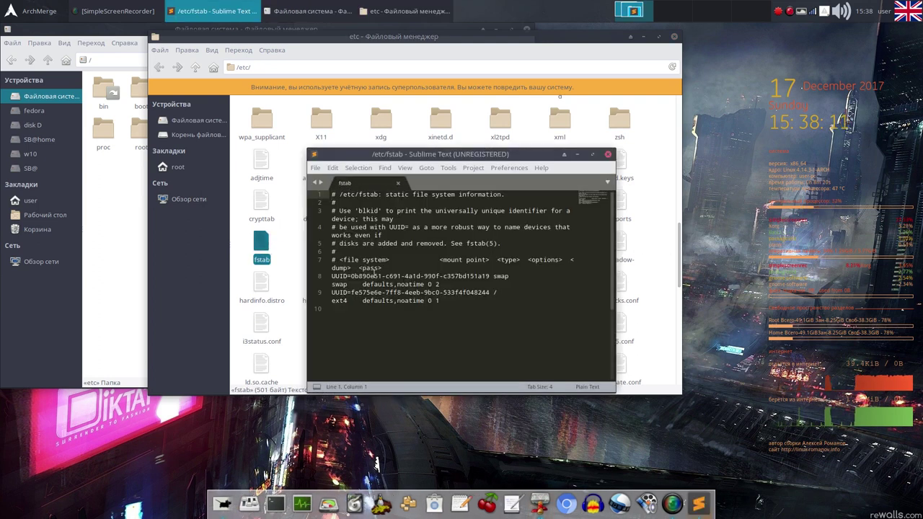
Replace the UUID of the swap entry on line 8 of fstab with the copied 6b5f7f15-844f-48cc-ab98-cc1bc329b67e
left_click_drag(352, 277, 490, 276)
left_click(353, 277)
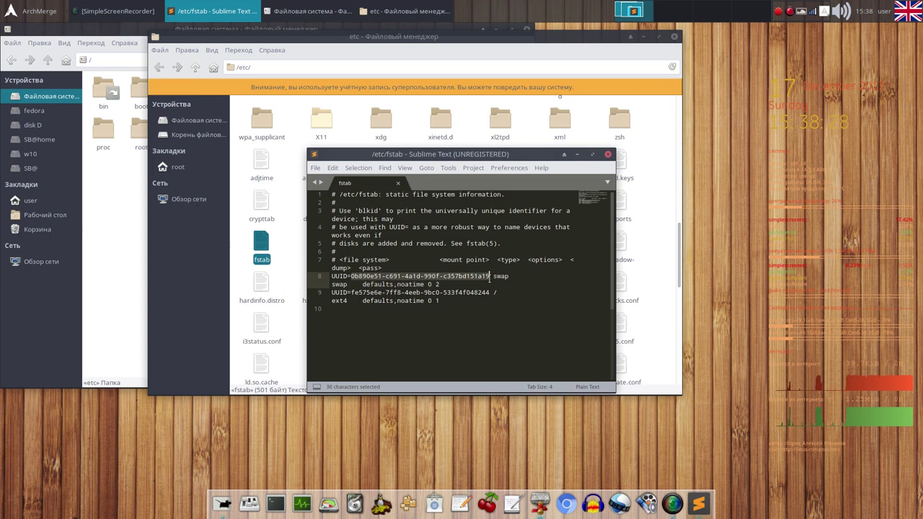
left_click(489, 277)
left_click_drag(489, 276, 353, 276)
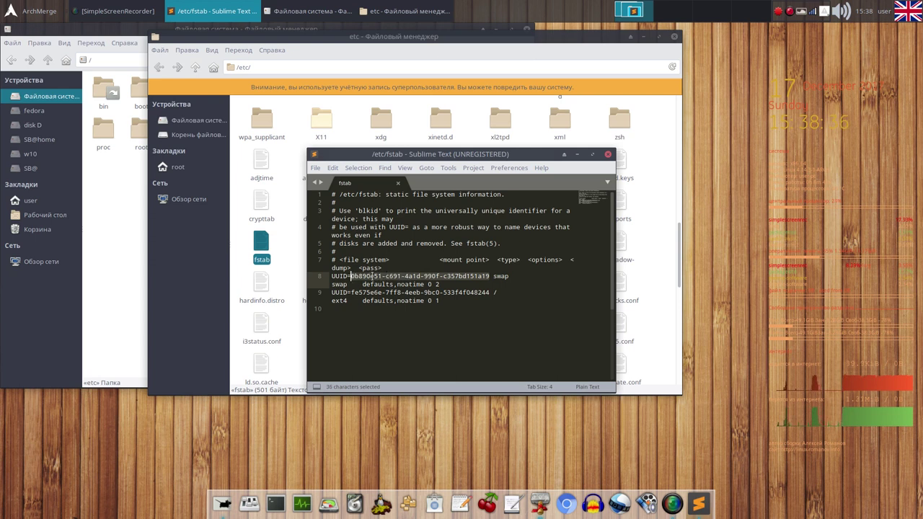
right_click(372, 278)
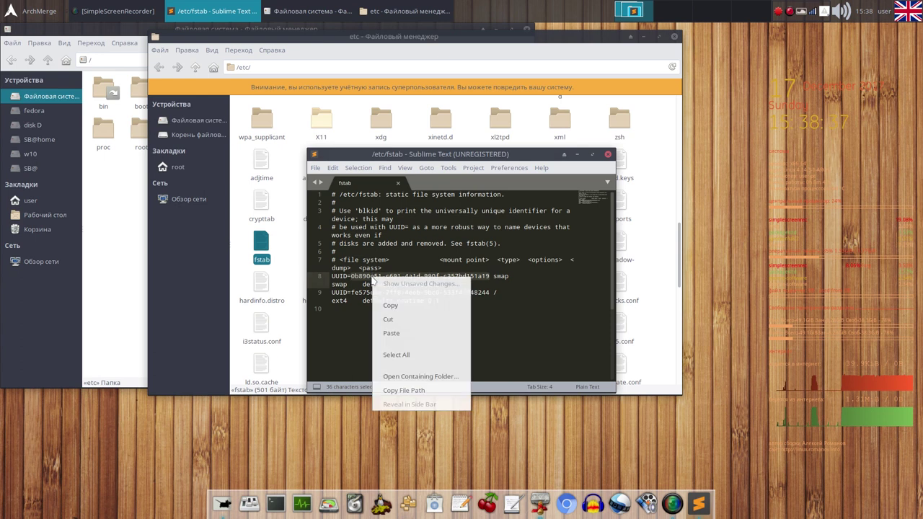
left_click(389, 334)
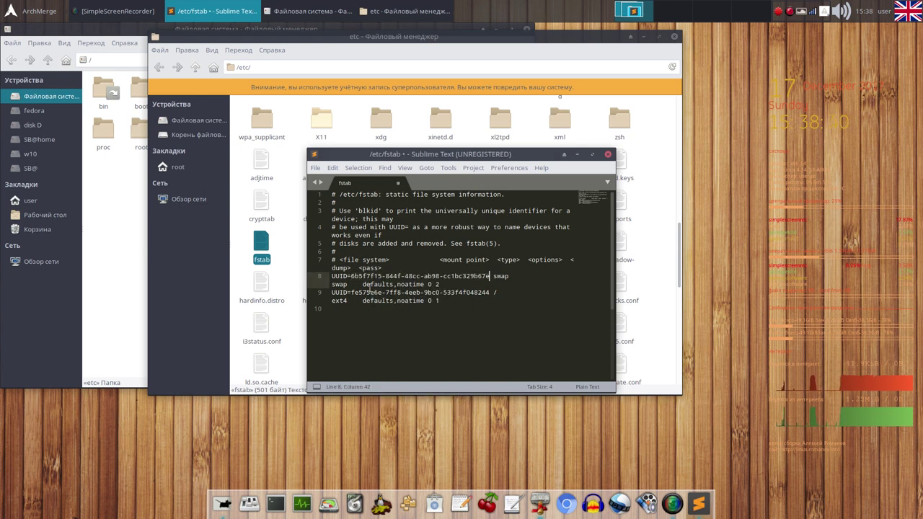
Save the fstab file, and close the text editor and both file manager windows
left_click(315, 167)
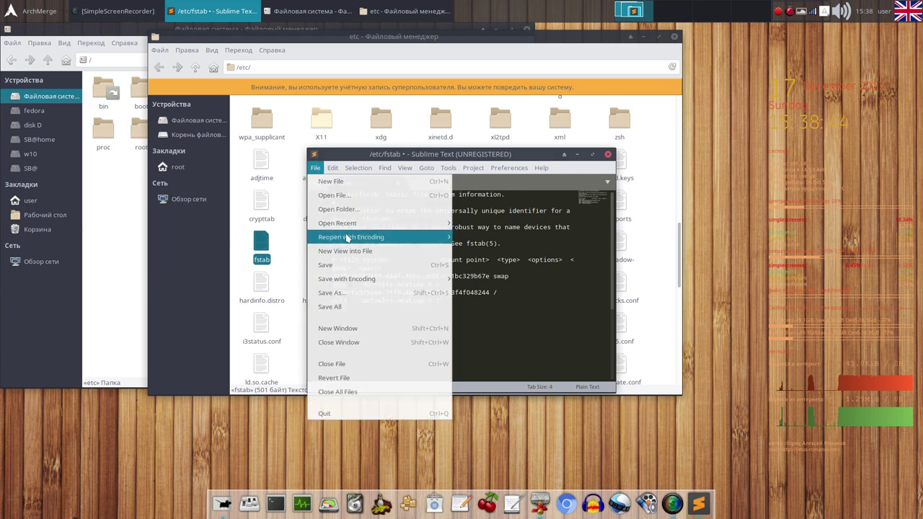
left_click(347, 265)
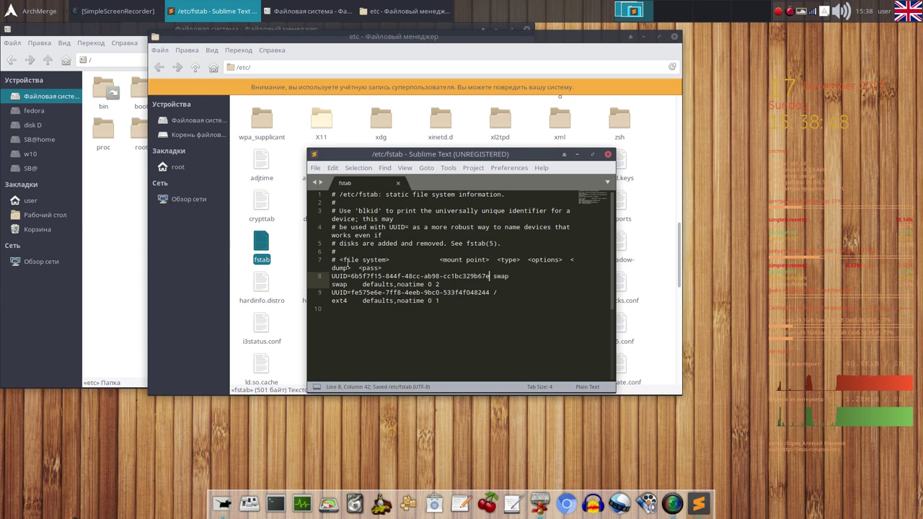
left_click(607, 155)
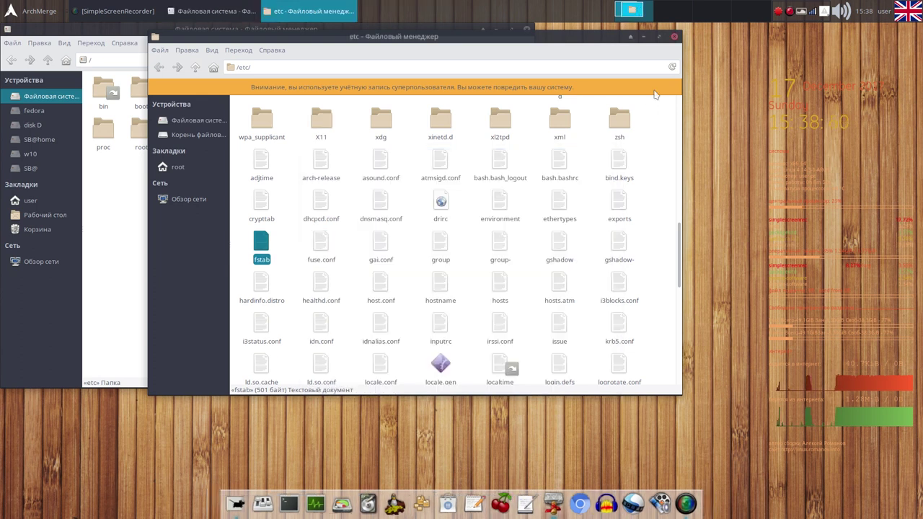
left_click(674, 36)
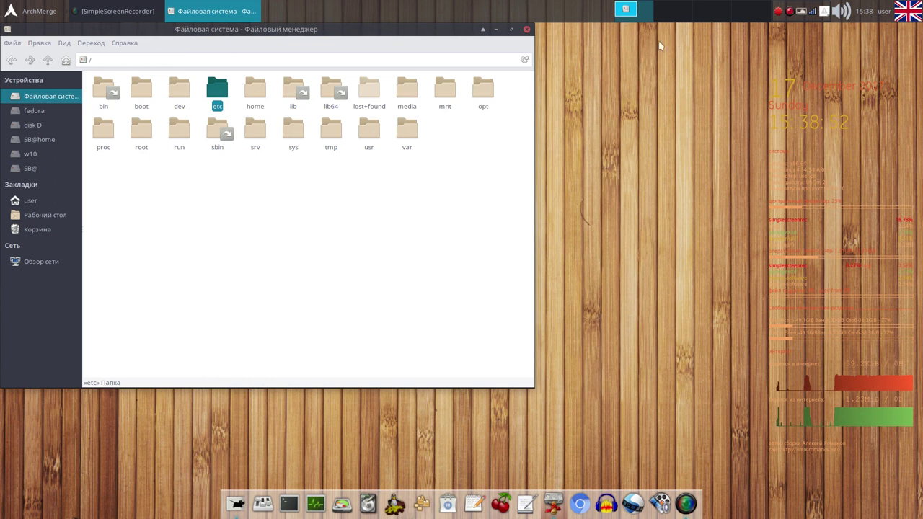
left_click(526, 29)
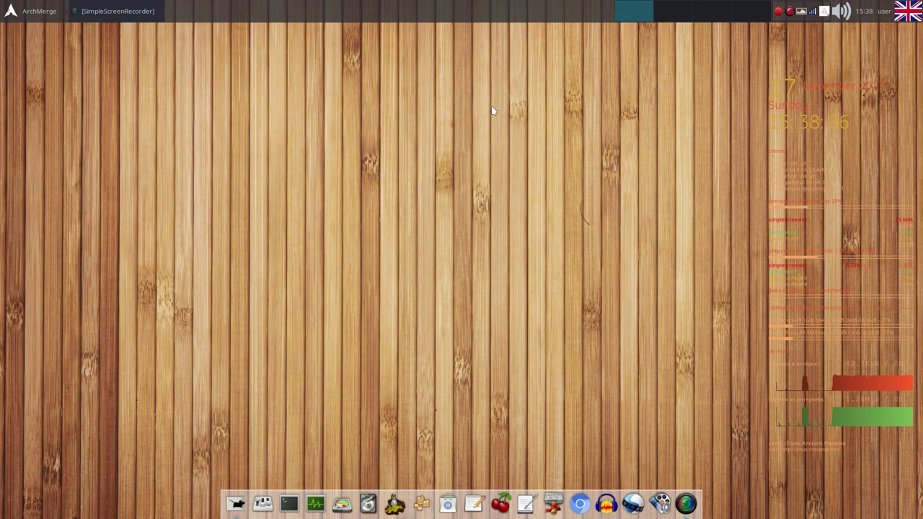
Launch CherryTree and bring up its file commands
left_click(502, 502)
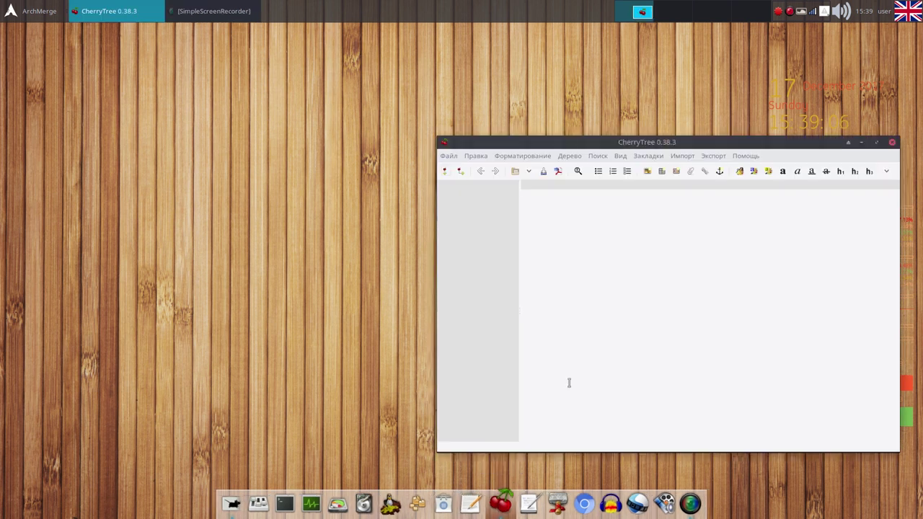
left_click(451, 156)
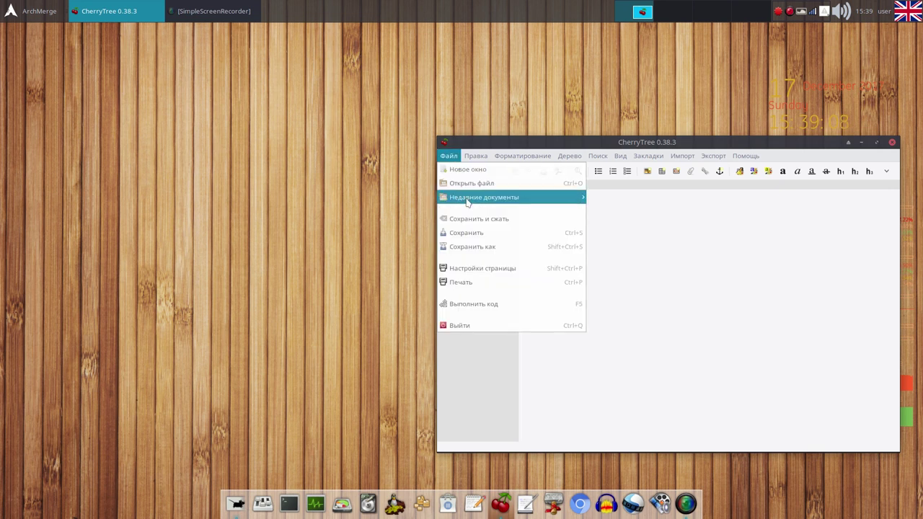